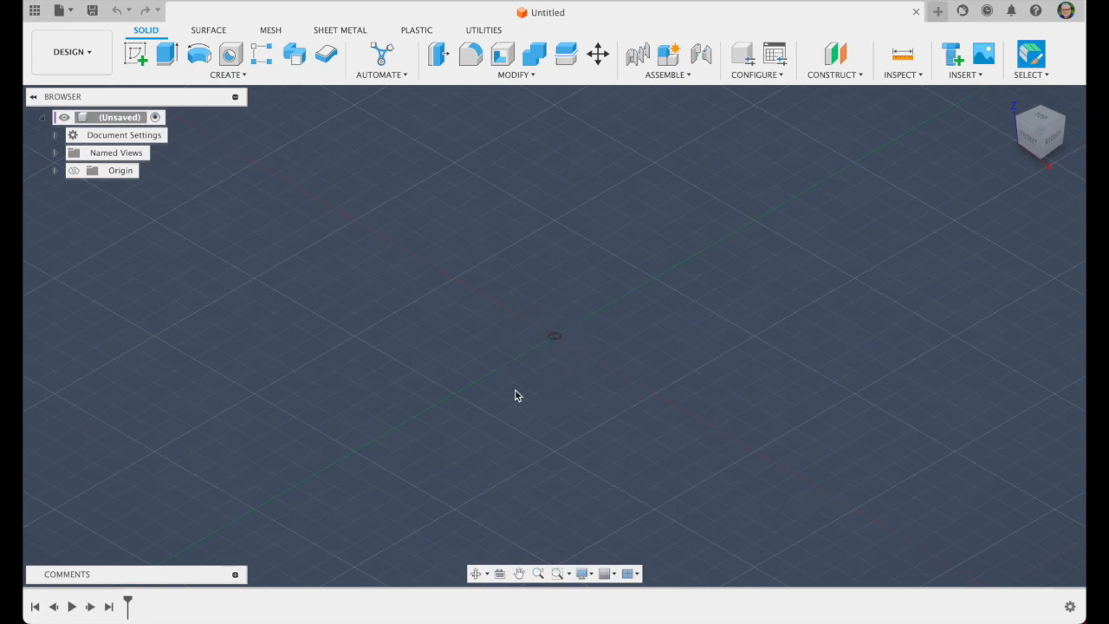
Step: Change the display environment to Photo Booth
click(585, 574)
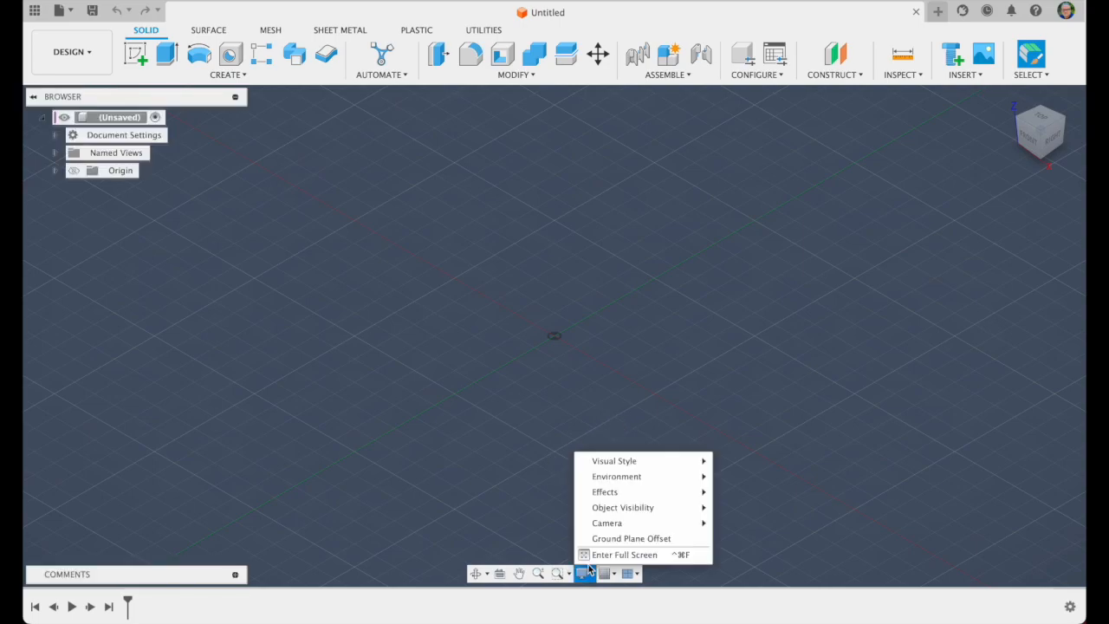
click(588, 575)
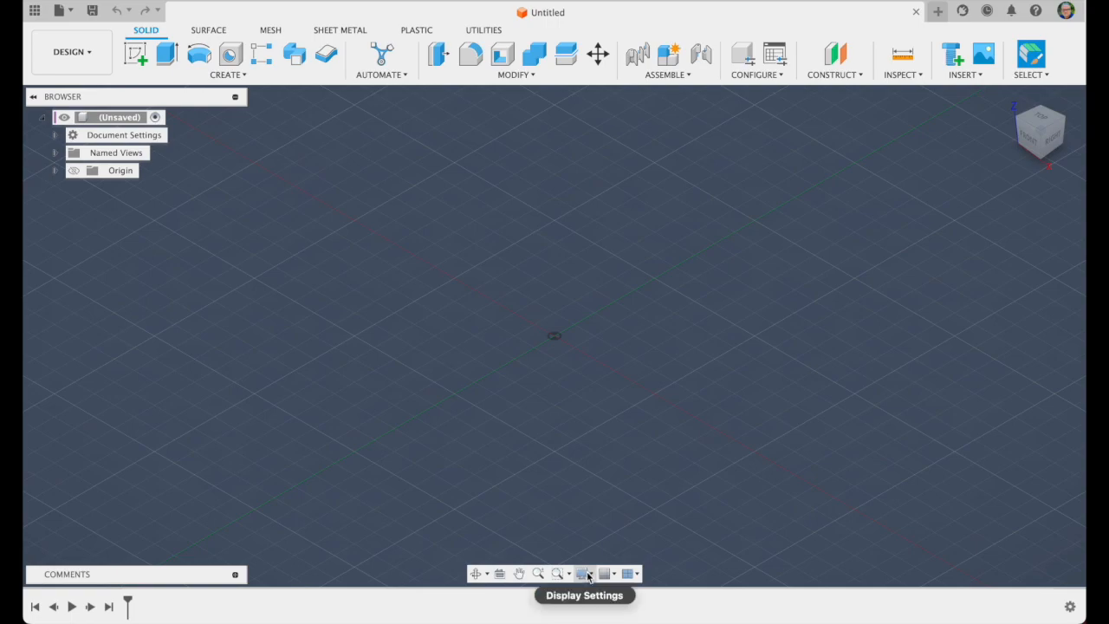
click(586, 573)
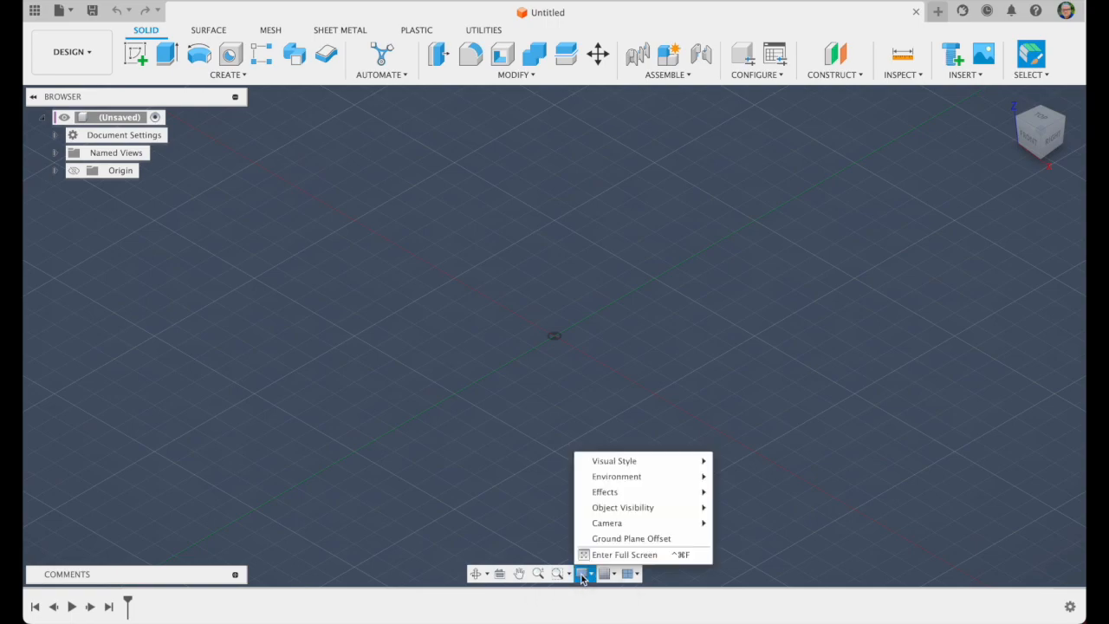
mouse_move(609, 476)
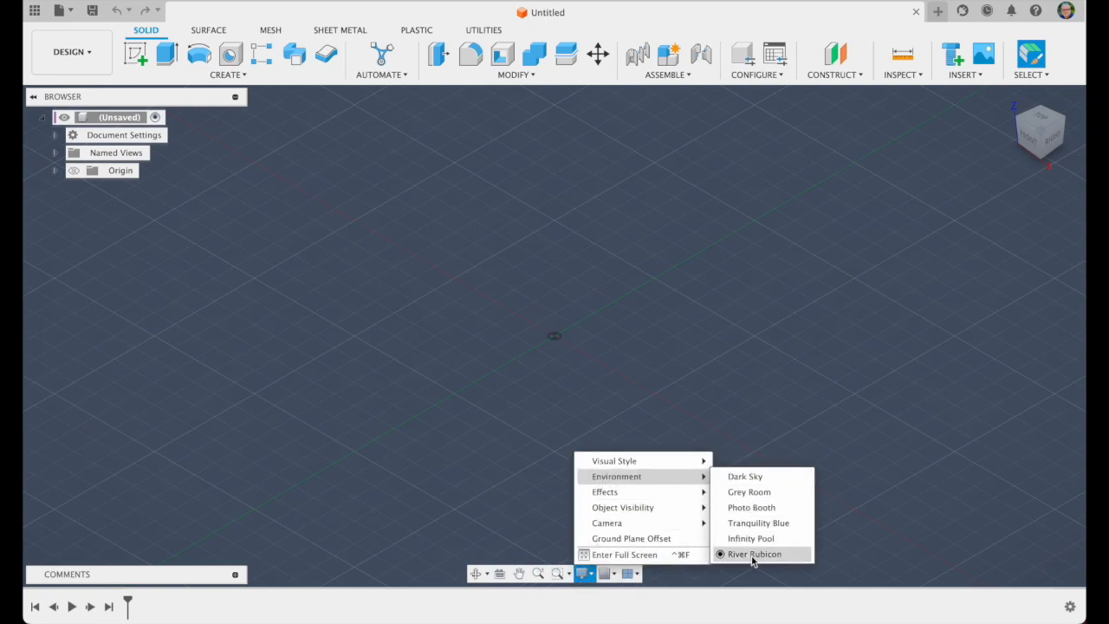
click(754, 509)
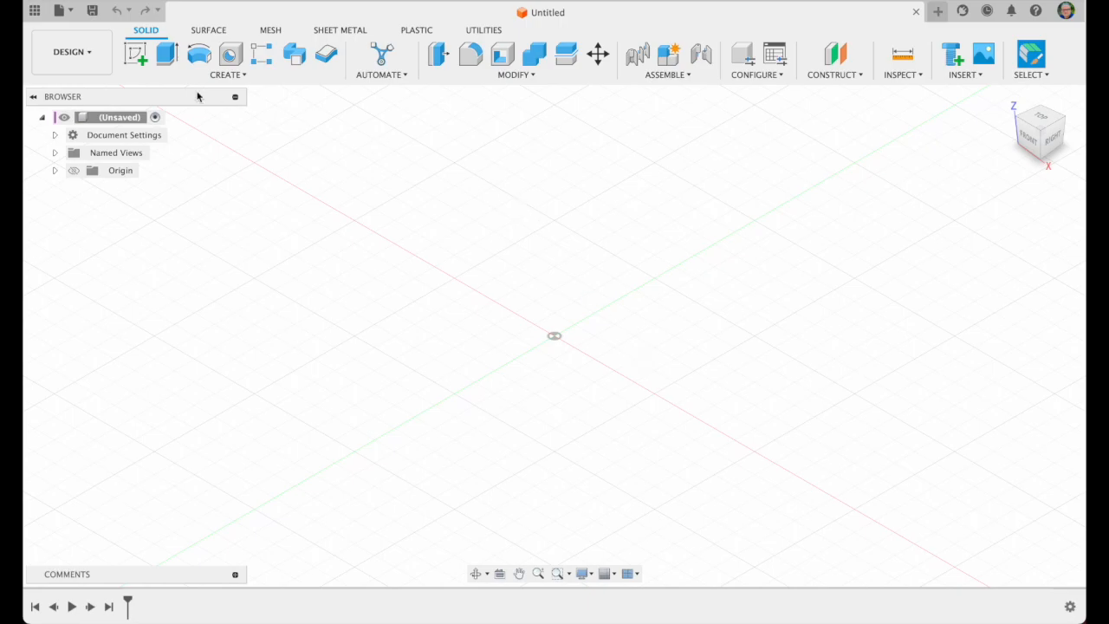
Step: Save the design as "PaperClip 1 ME" in the Paper Clips folder of the Learning Fusion 360 project
click(94, 12)
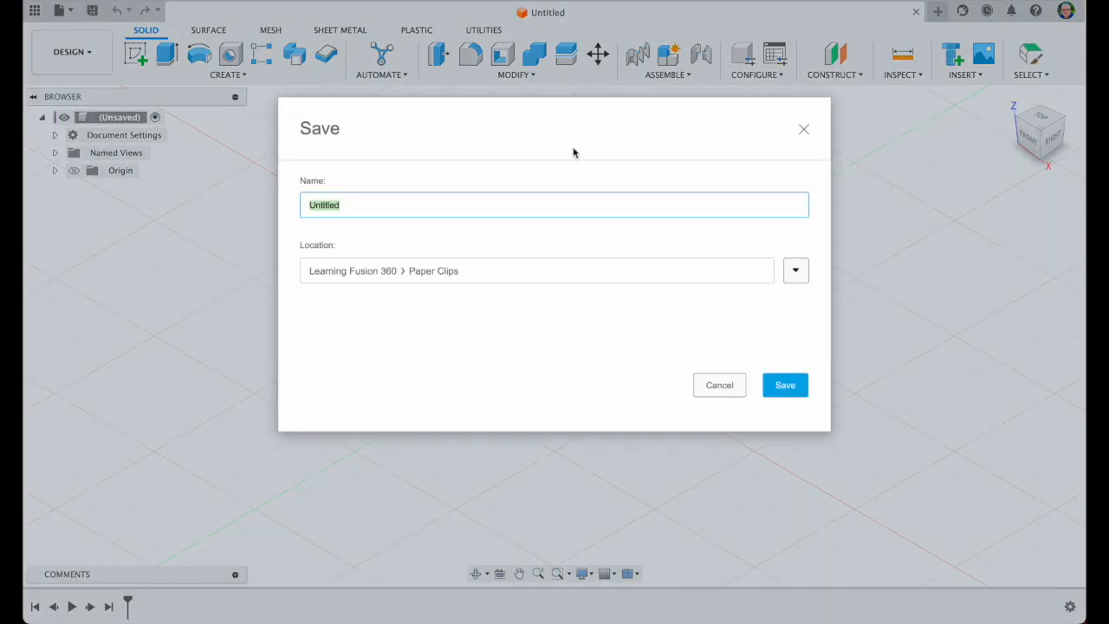
text(paper)
key(BackSpace)
key(BackSpace)
key(BackSpace)
key(BackSpace)
key(BackSpace)
text(PaperClip)
text(1 ME)
click(785, 384)
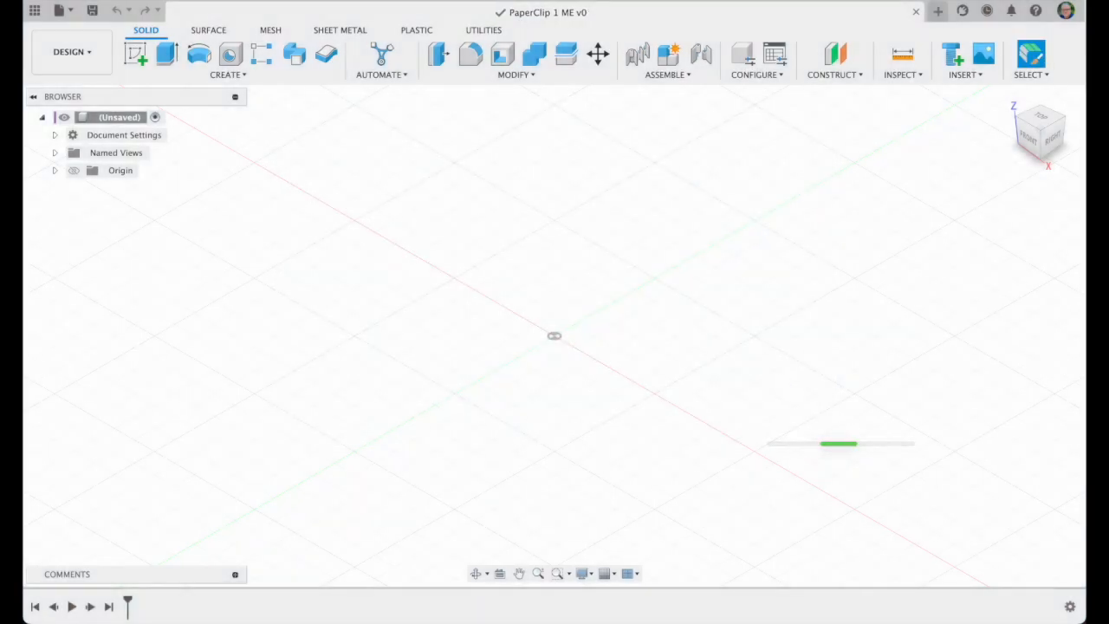
Step: Create an active internal standard component named "PaperClip" and expand its contents in the browser
click(668, 77)
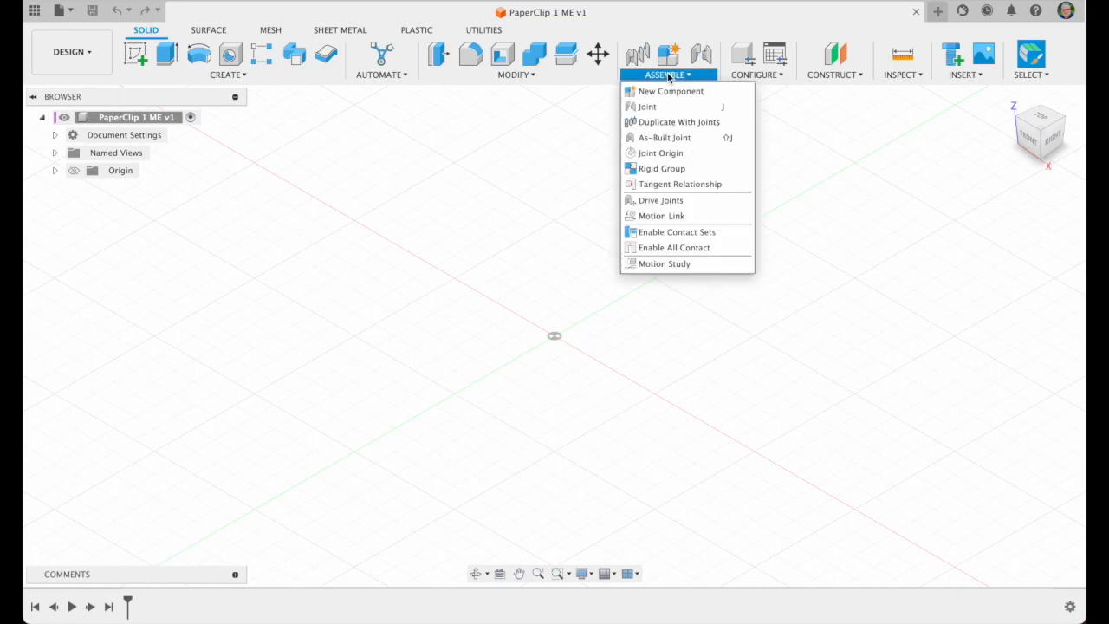
click(664, 89)
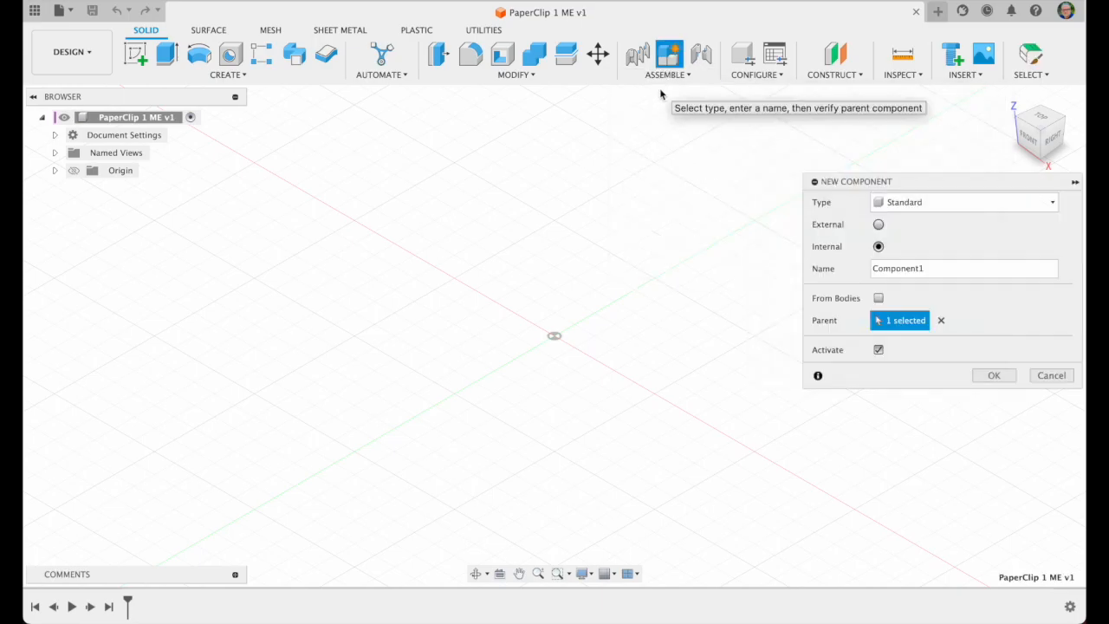
double_click(904, 265)
text(PaperClip)
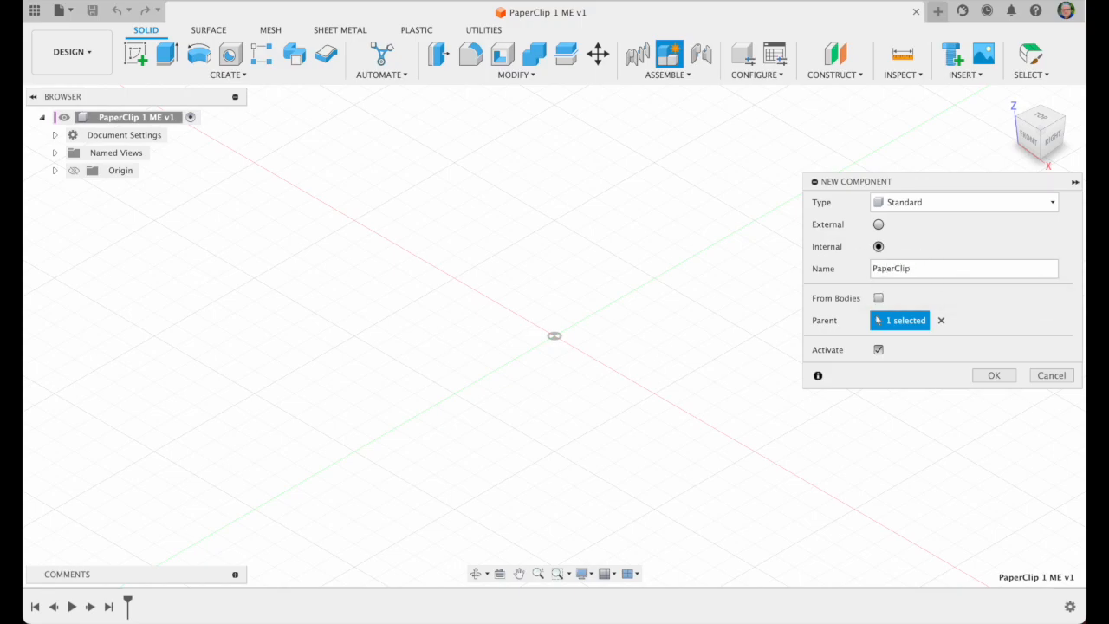
click(993, 375)
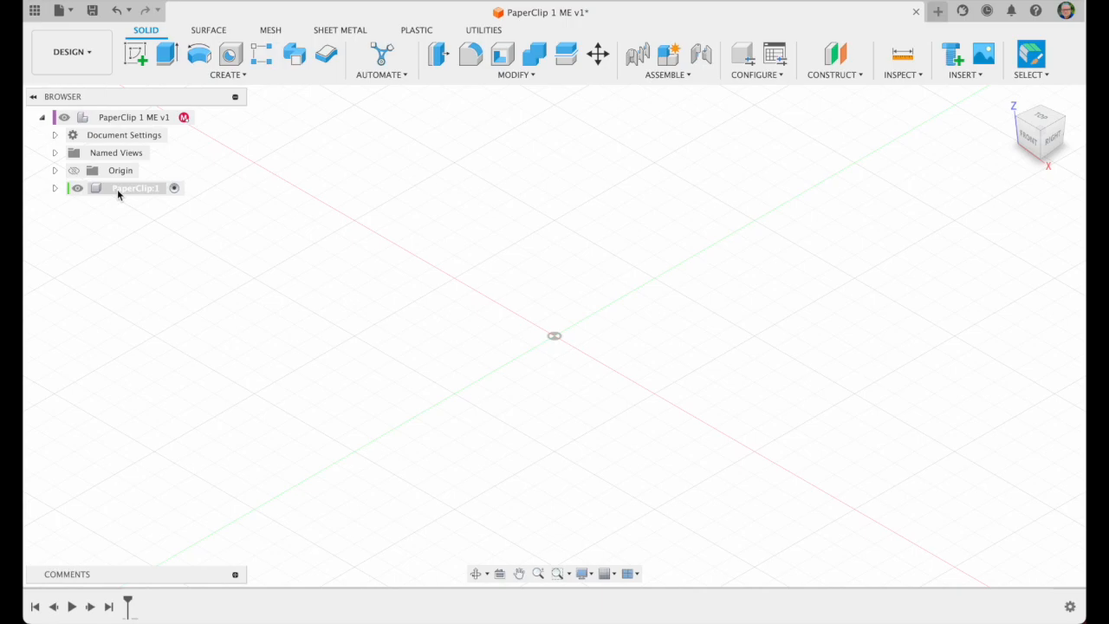
click(55, 189)
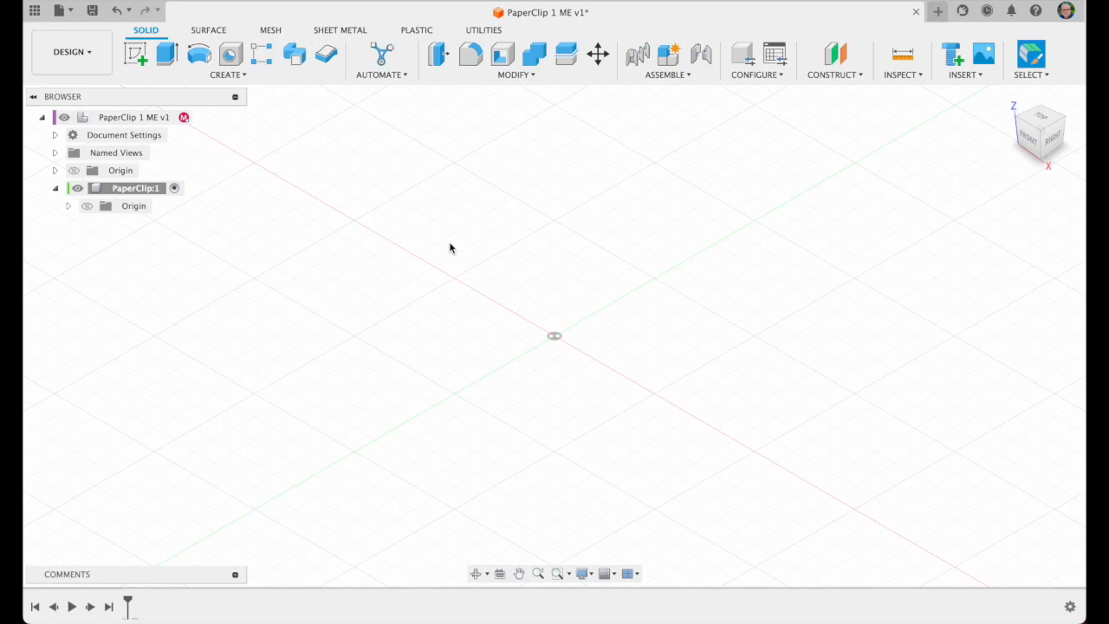
Step: Start a line sketch on the horizontal XY plane and draw a 108 mm vertical line upward from the origin
key(l)
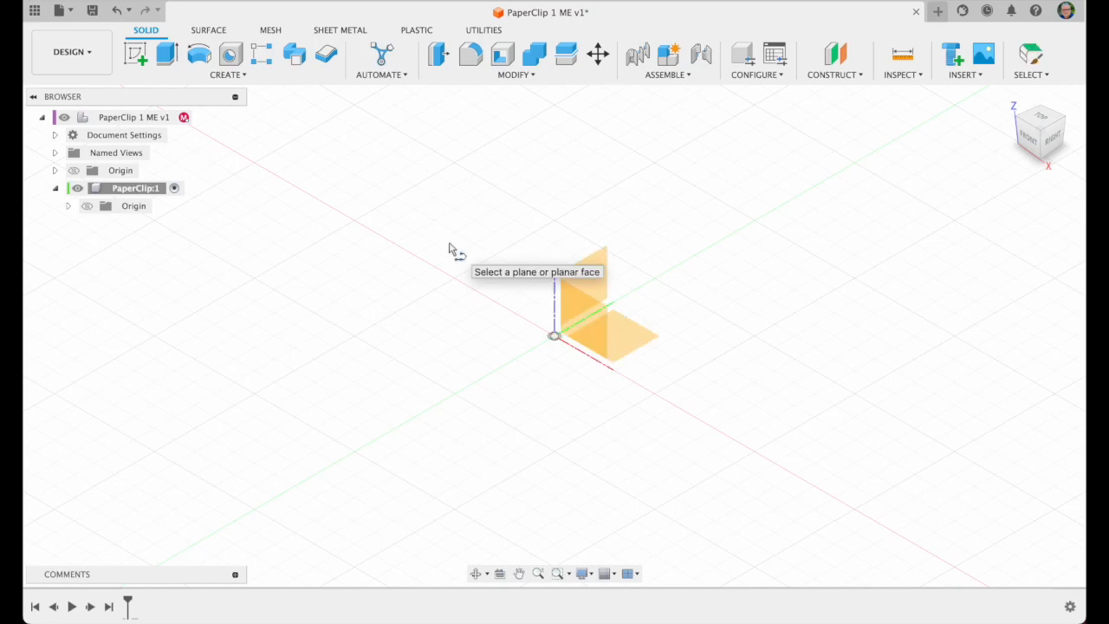
click(624, 330)
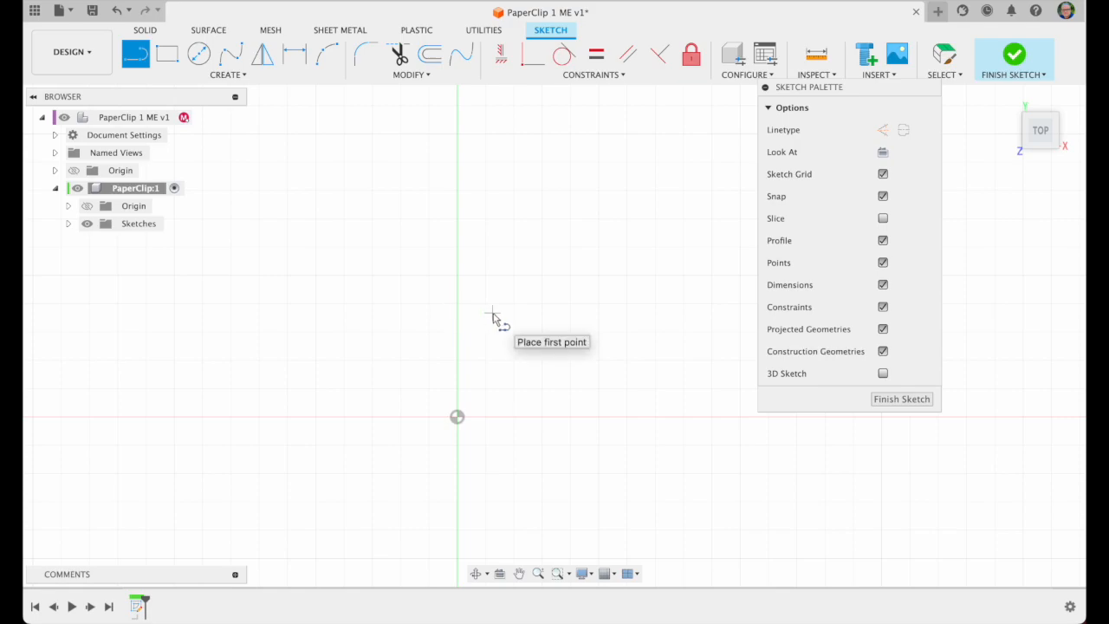
click(457, 418)
drag(457, 420, 460, 175)
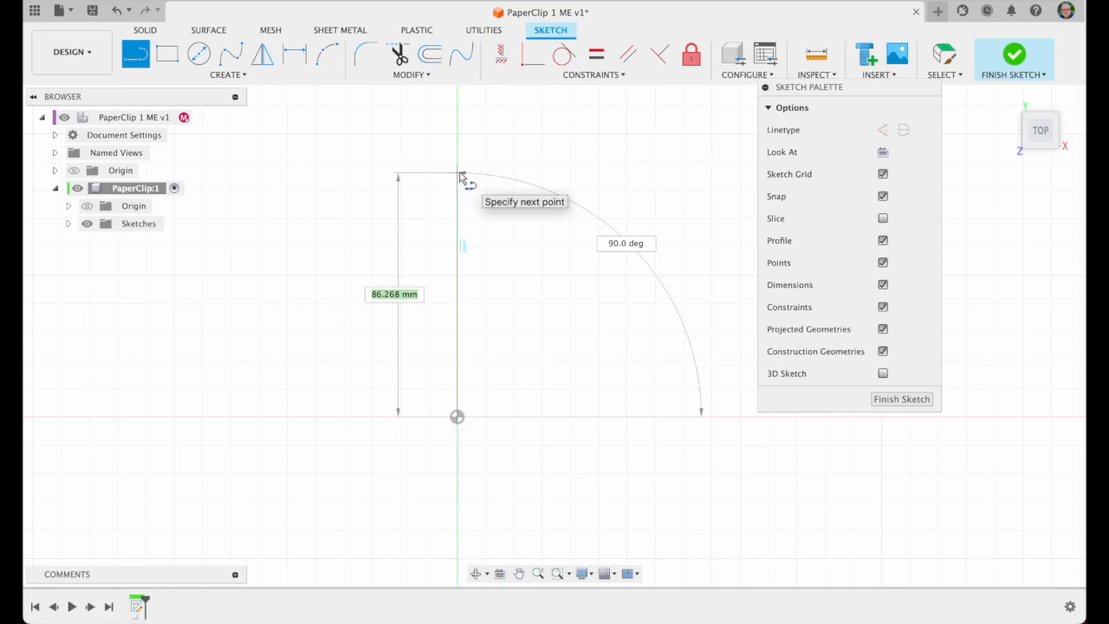
drag(460, 176, 457, 222)
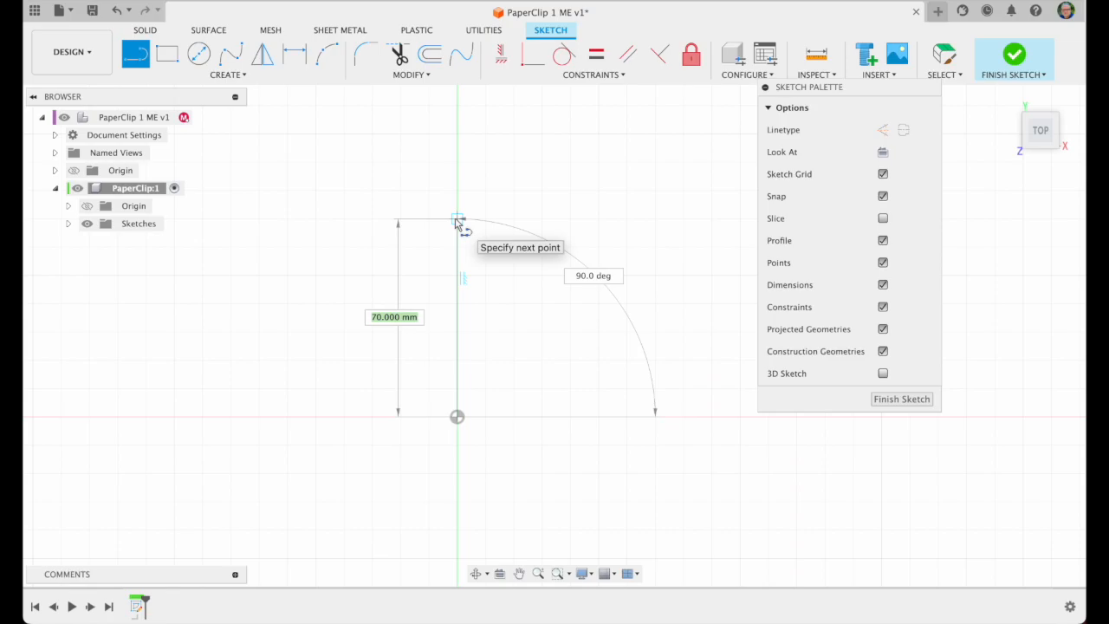
text(108)
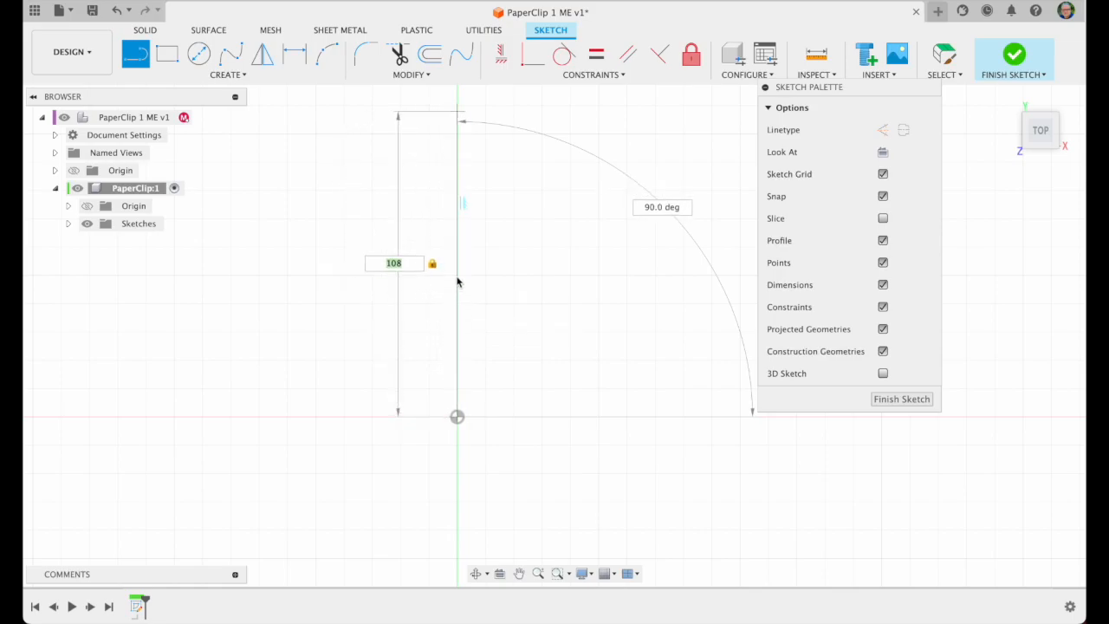
key(Return)
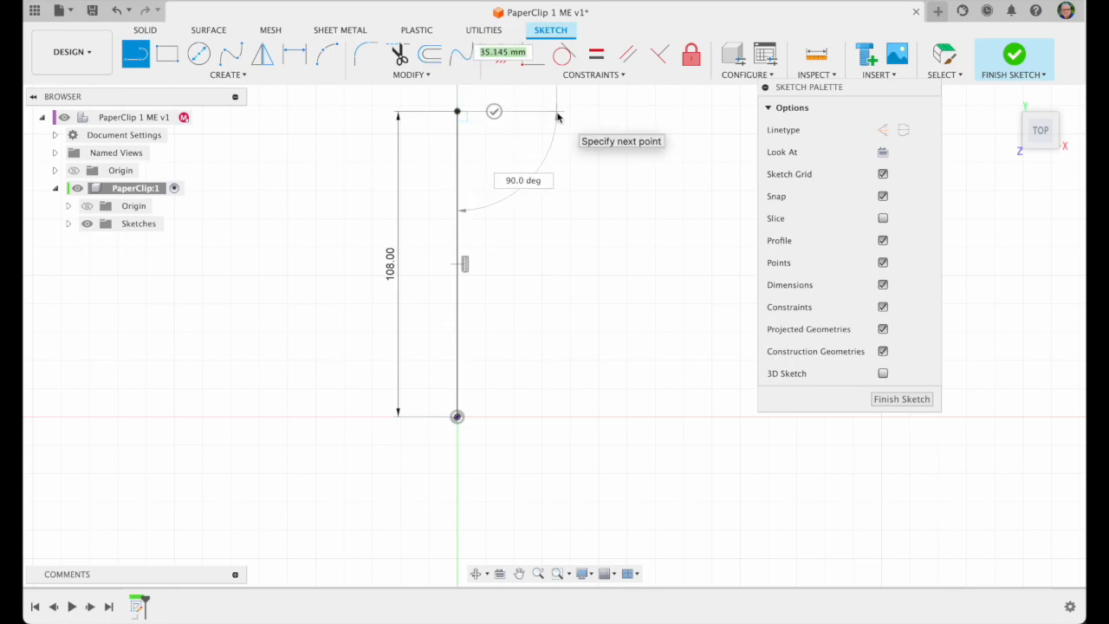
Step: Continue the line chain with a 30 mm horizontal segment to the right and a 141 mm vertical segment downward
scroll(558, 117, up, 3)
scroll(557, 117, up, 1)
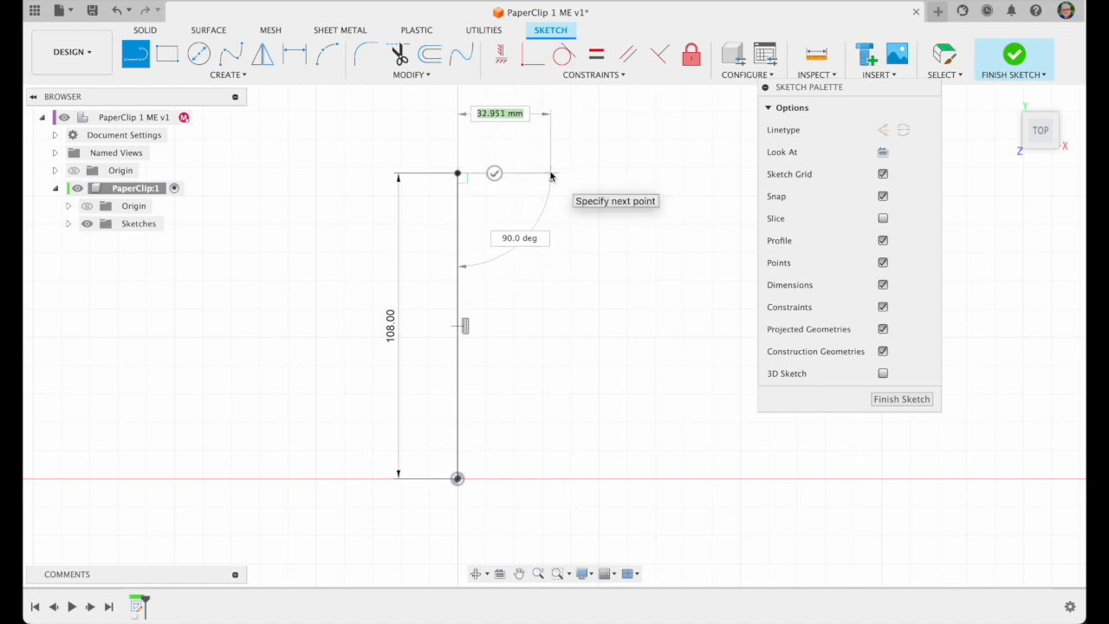
text(30)
key(Tab)
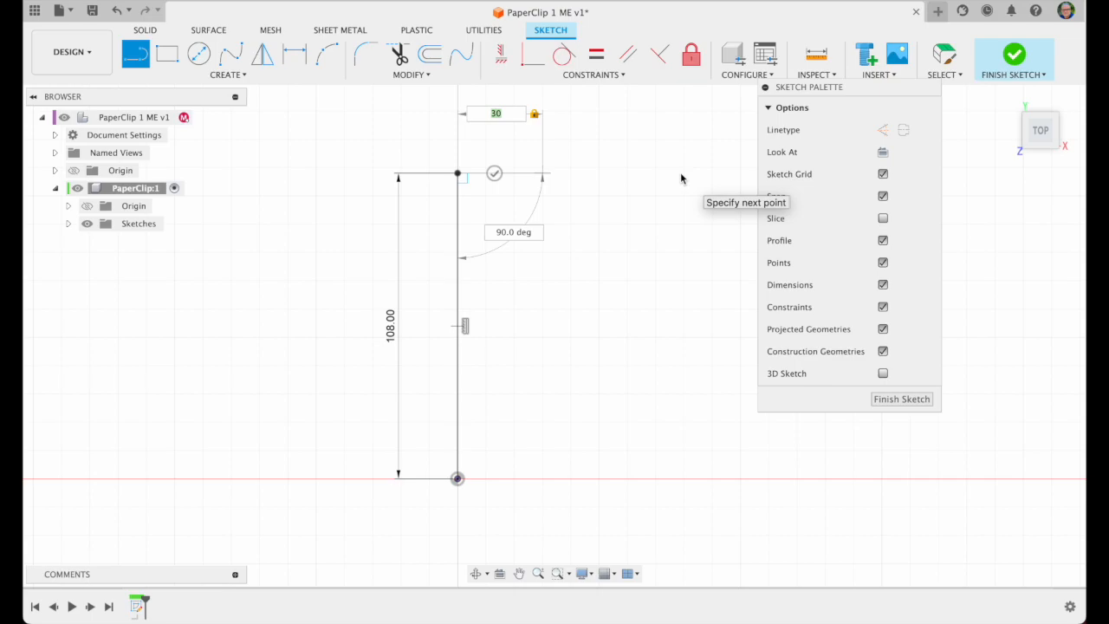
key(Return)
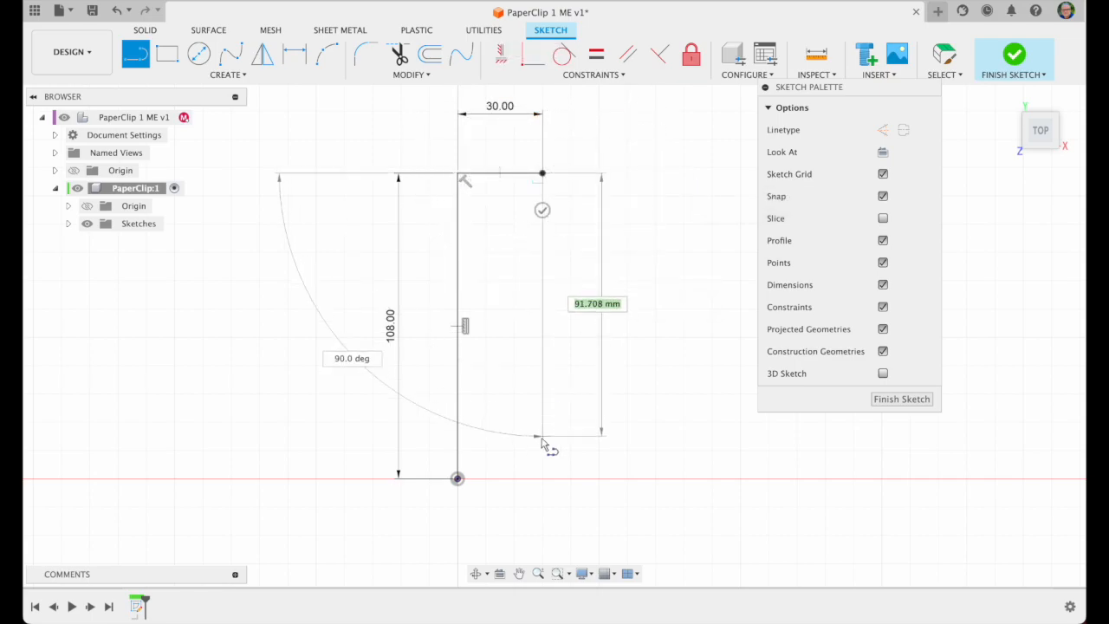
scroll(540, 439, down, 4)
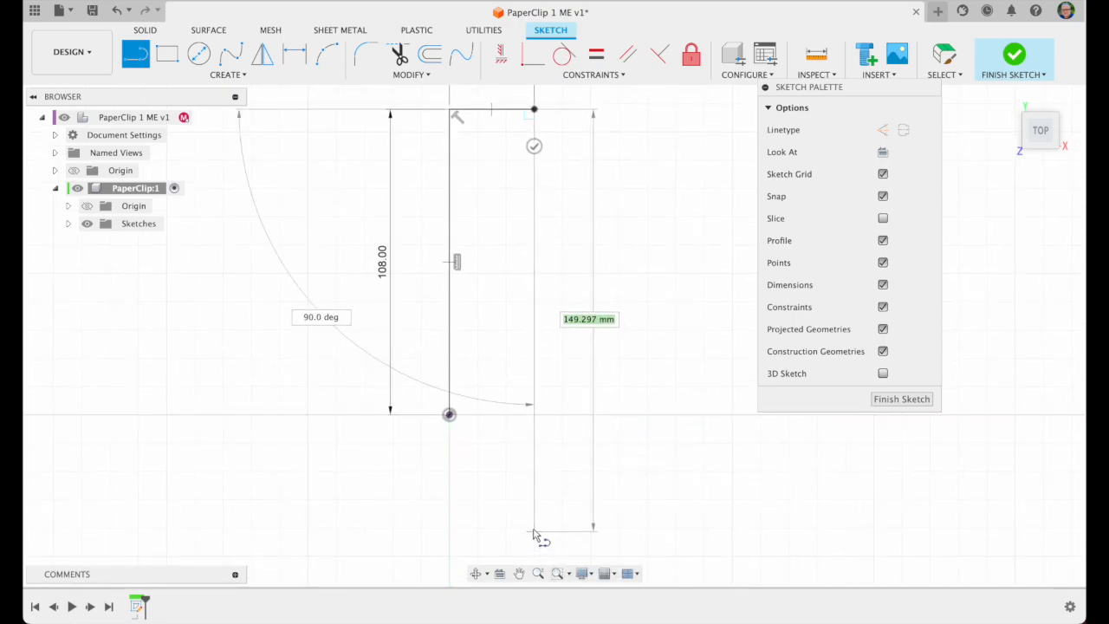
text(141)
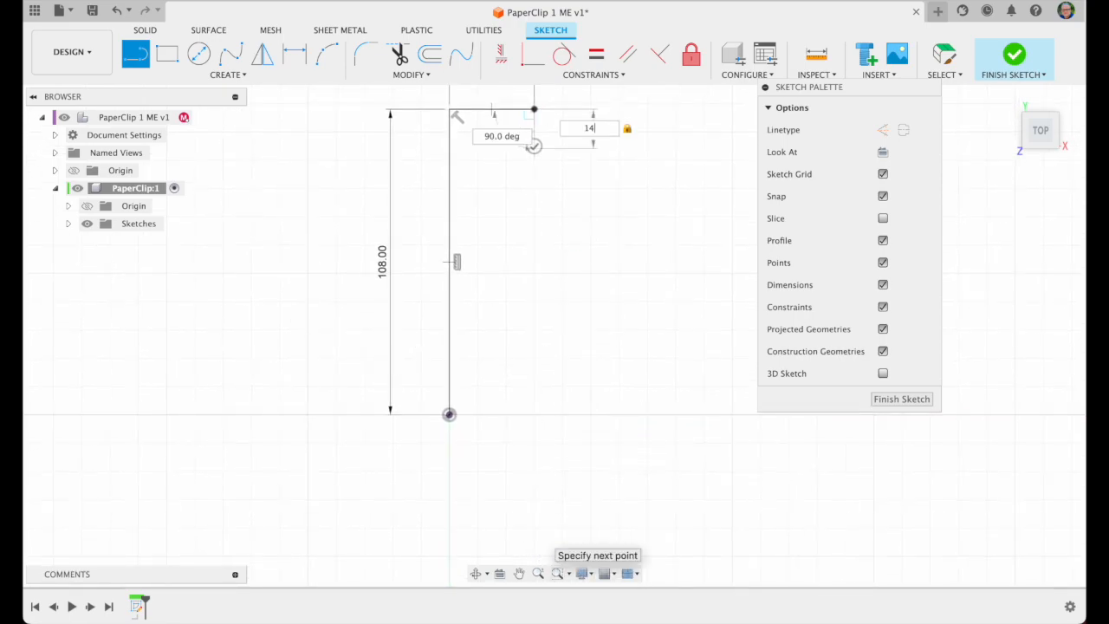
click(532, 532)
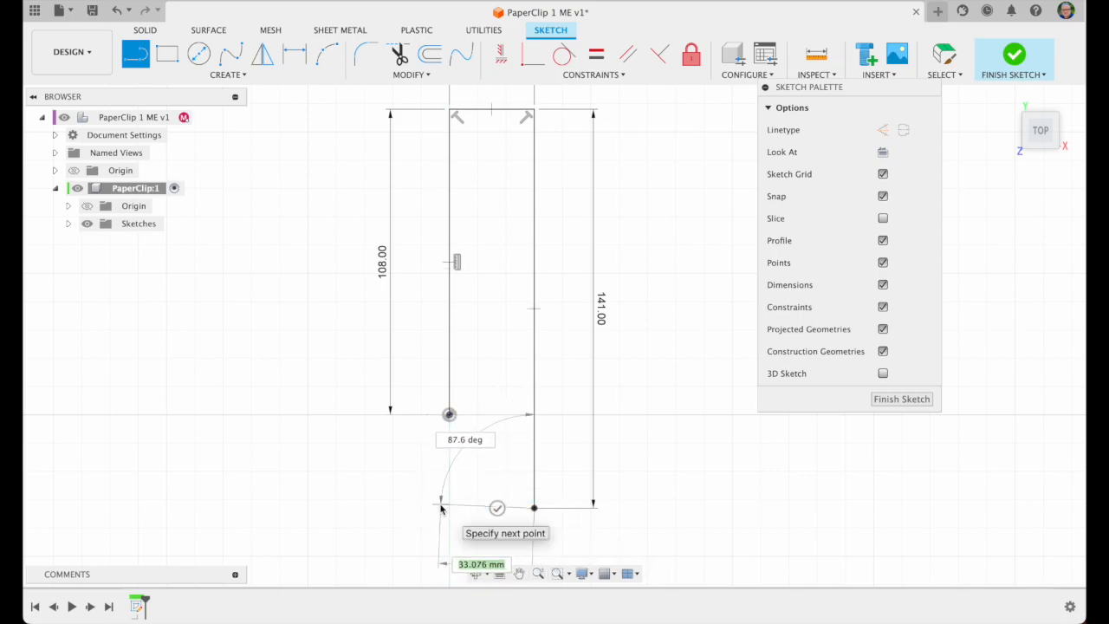
Step: Continue the line chain with a 26.1 mm horizontal segment to the left and a 114 mm vertical segment upward
text(26.1)
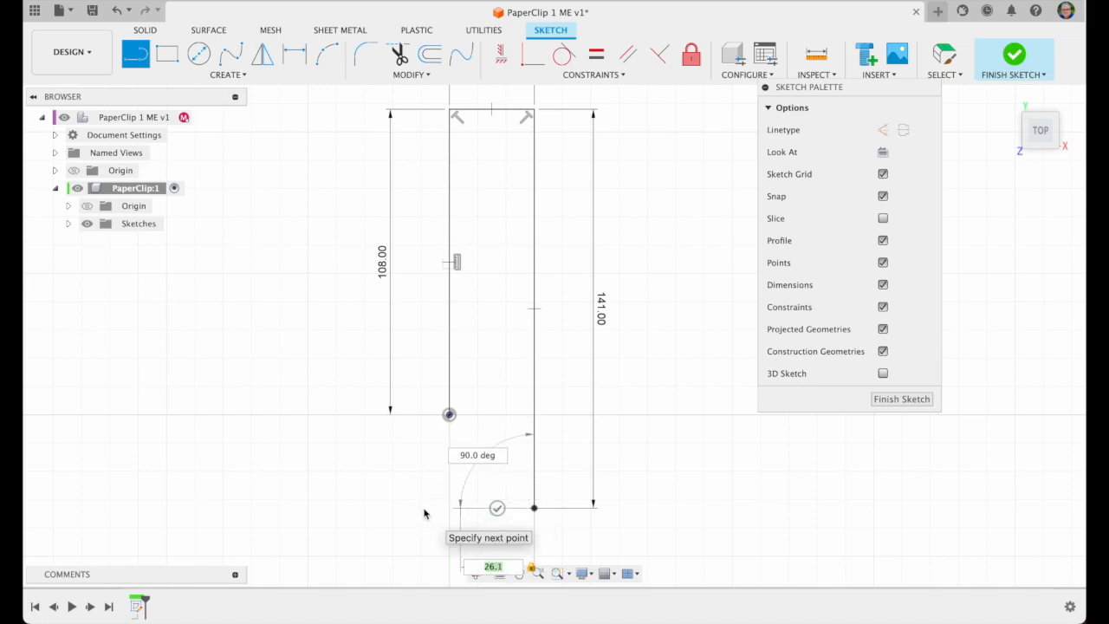
key(Return)
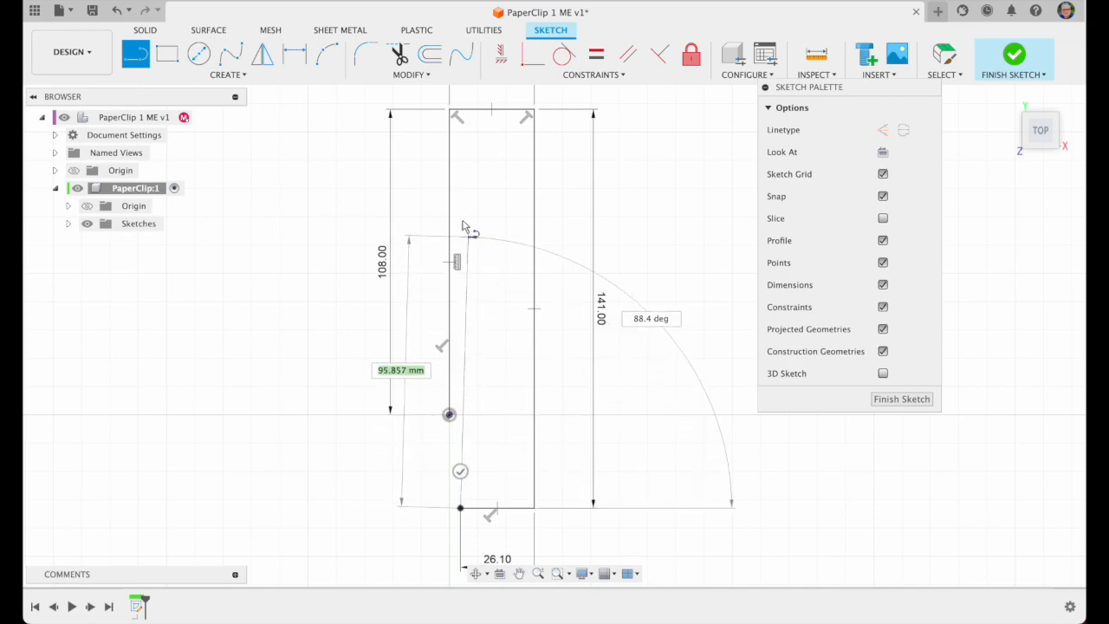
text(11)
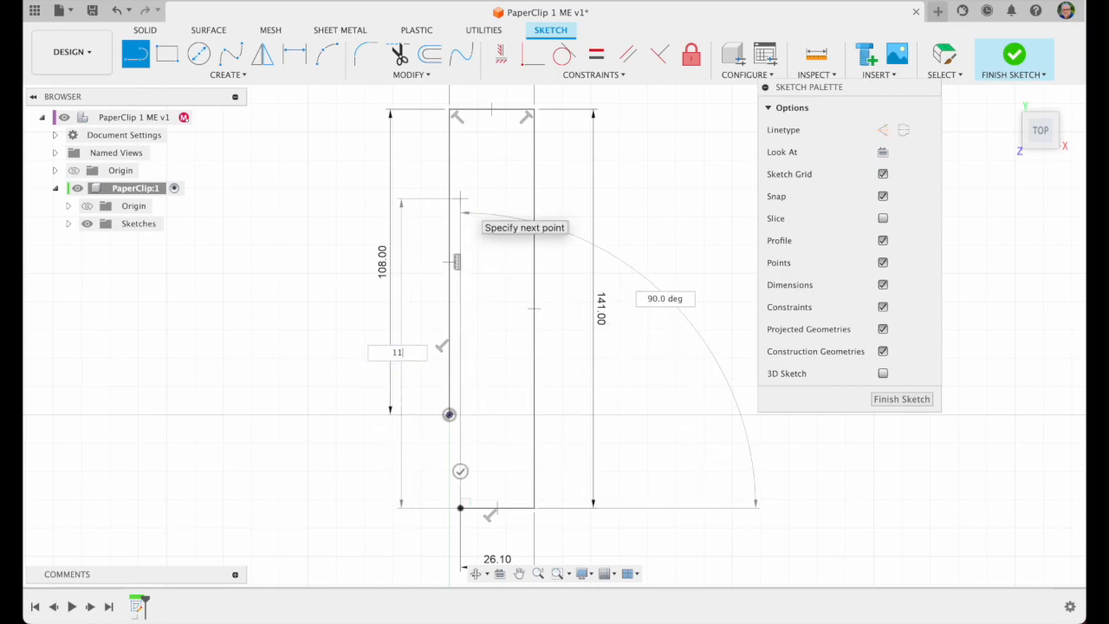
text(4)
key(Tab)
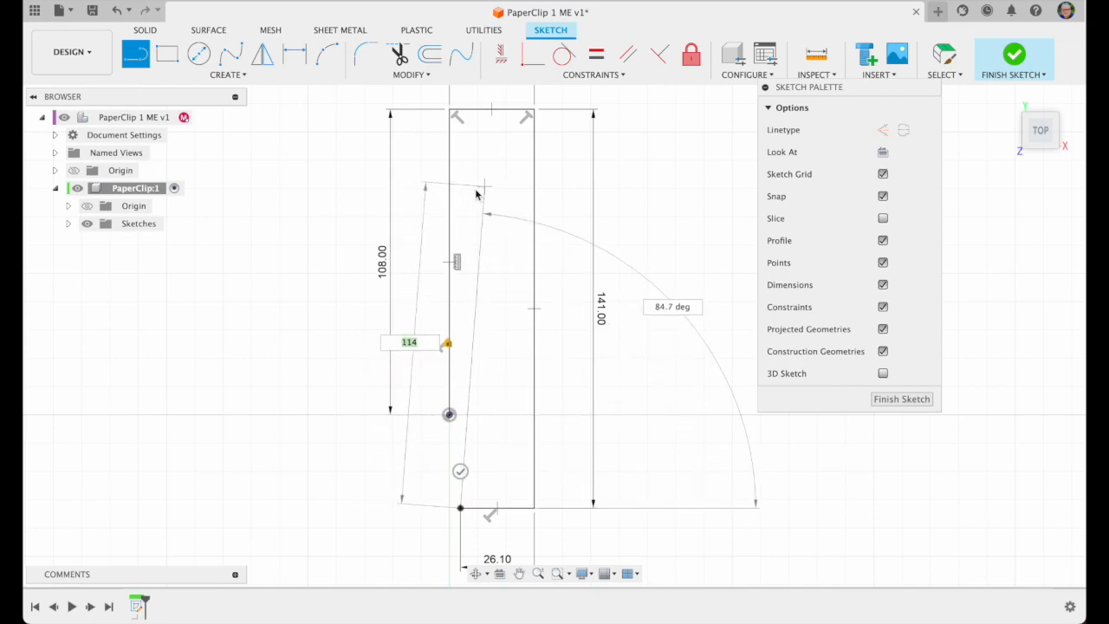
click(464, 195)
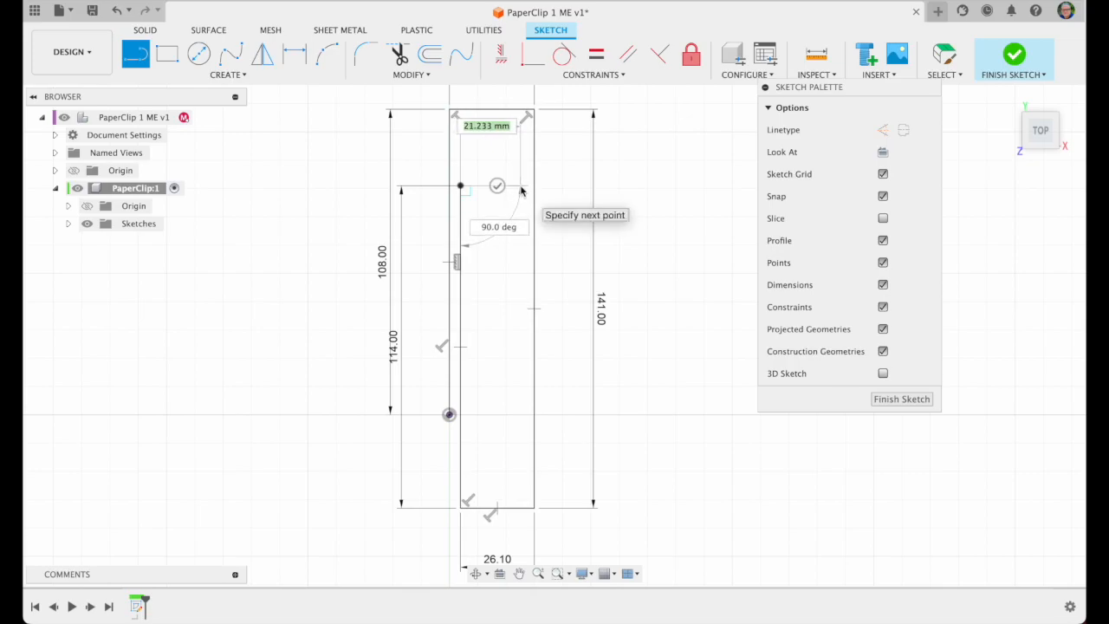
Step: Add a 22.2 mm horizontal segment to the right and an 81 mm vertical segment downward, then end the line chain
text(22.2)
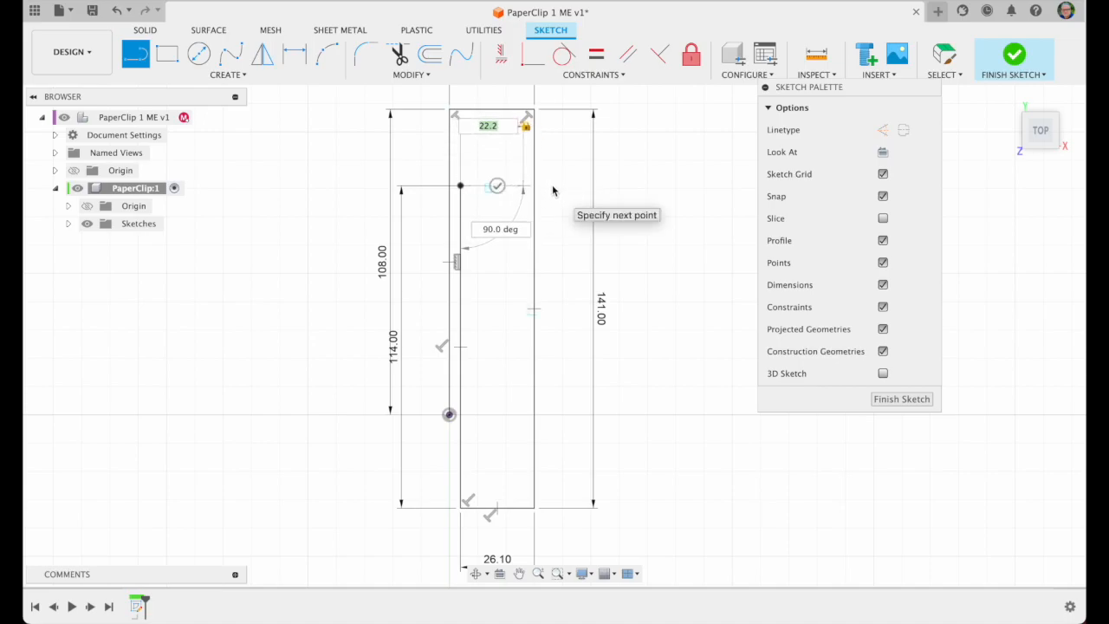
click(555, 192)
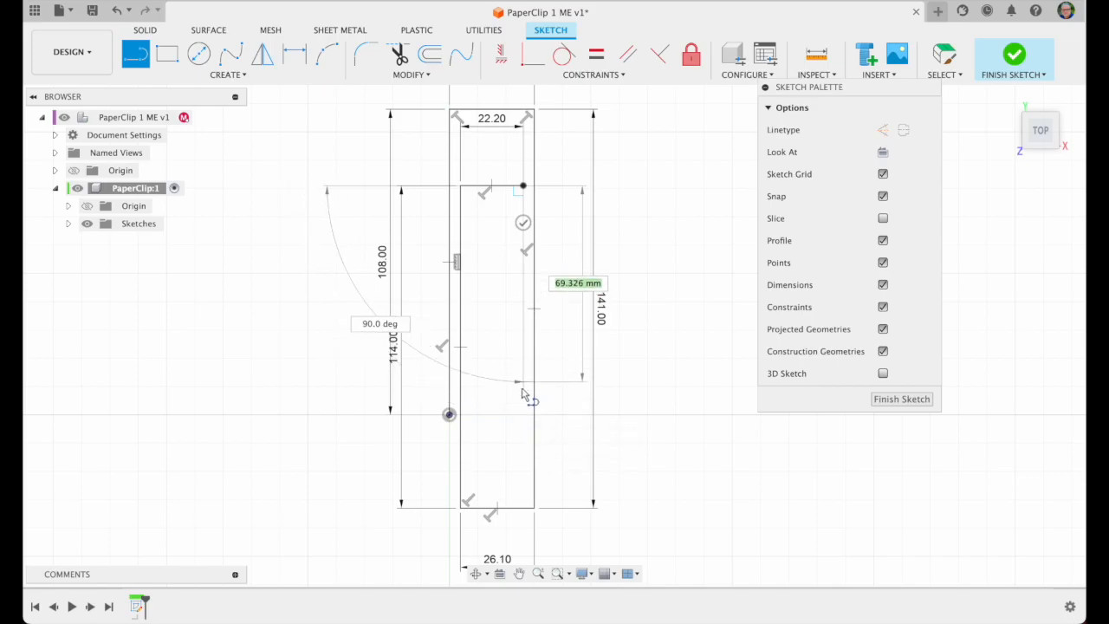
text(81)
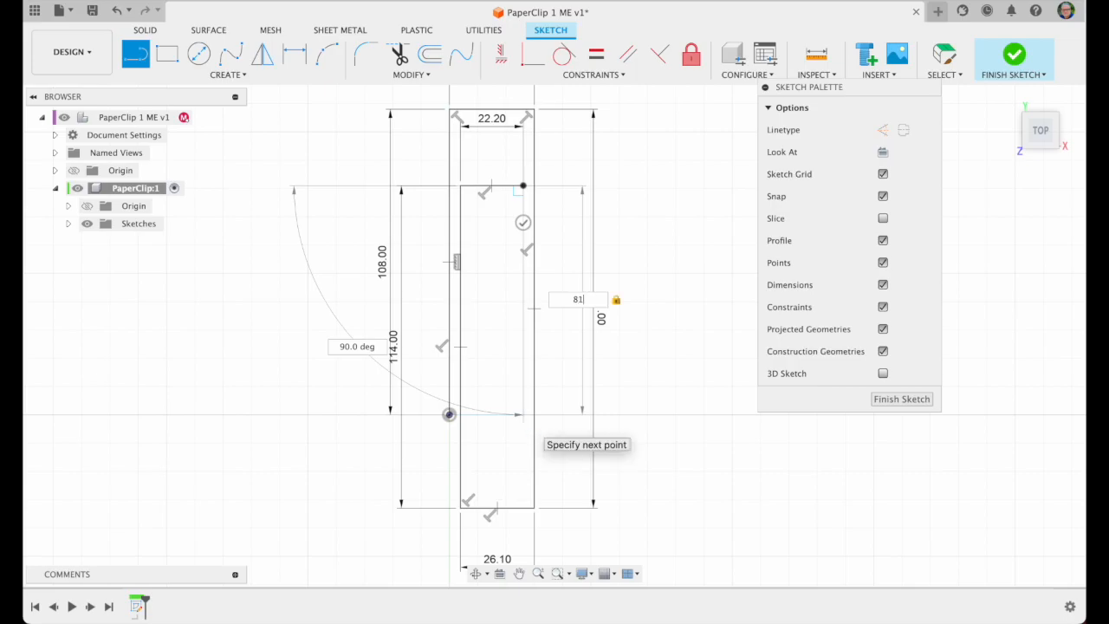
click(525, 419)
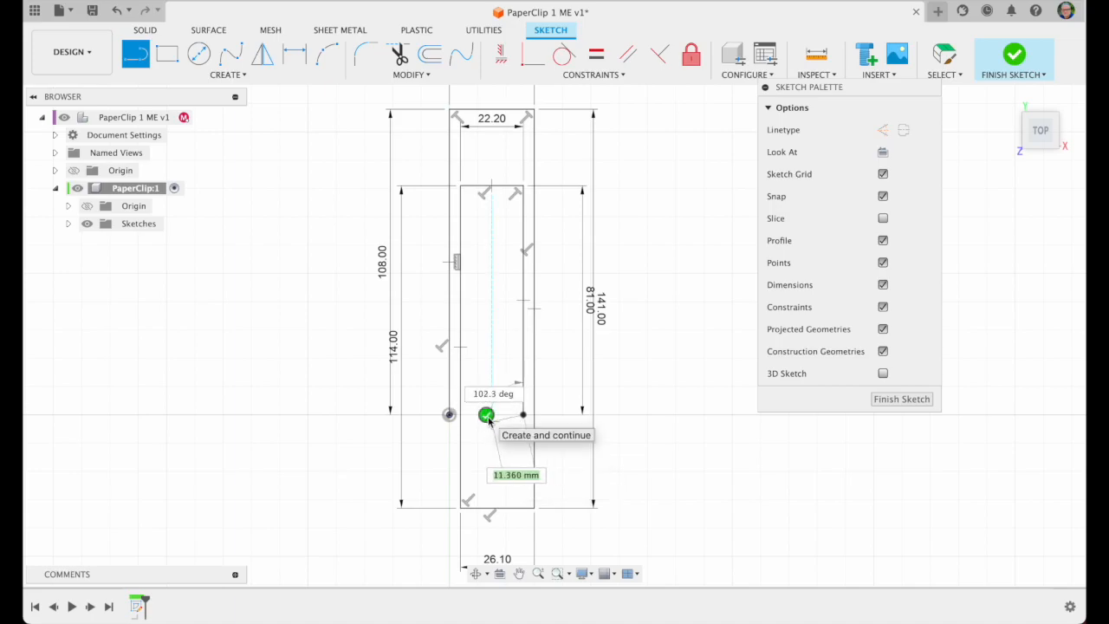
click(486, 415)
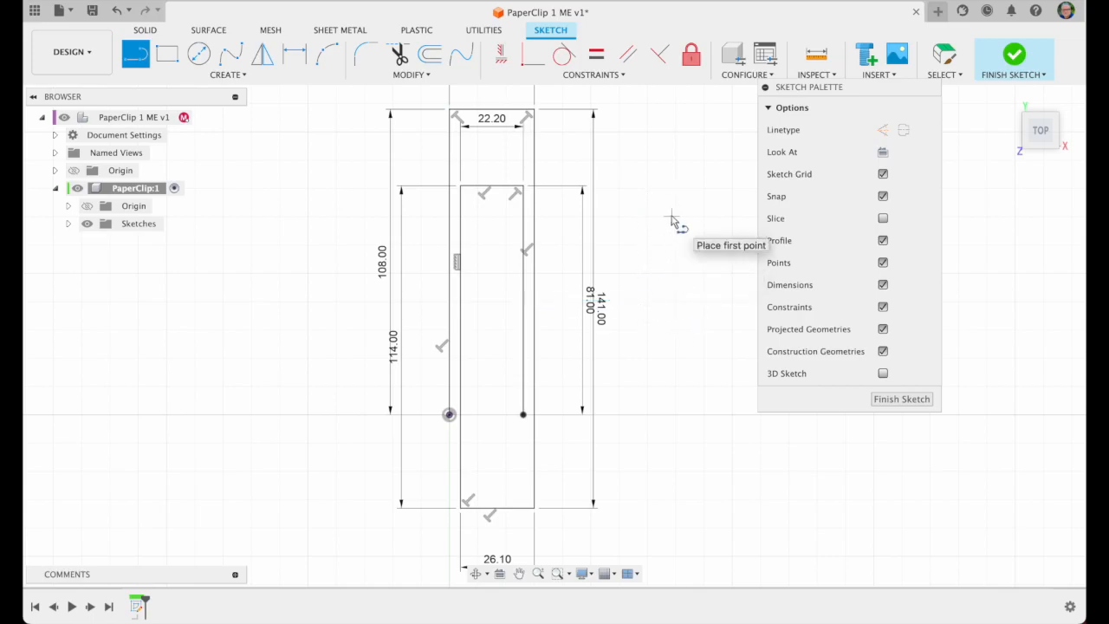
key(Escape)
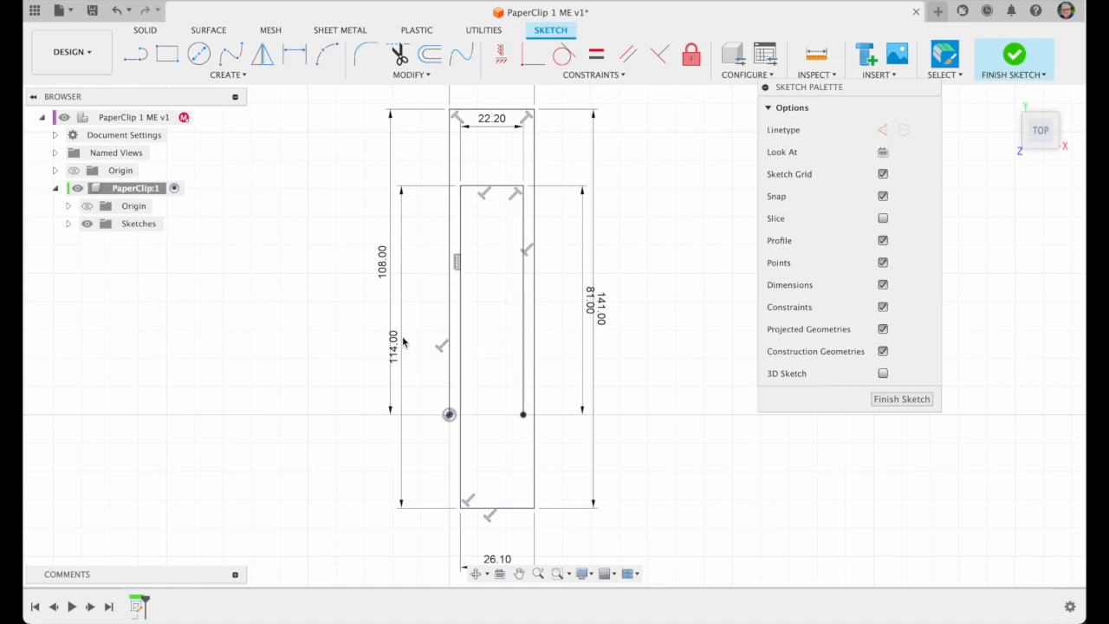
Step: Reposition the vertical dimensions: move 114 and 108 mm closer to the sketch and separate the overlapping 81 and 141 mm ones
drag(392, 345, 426, 349)
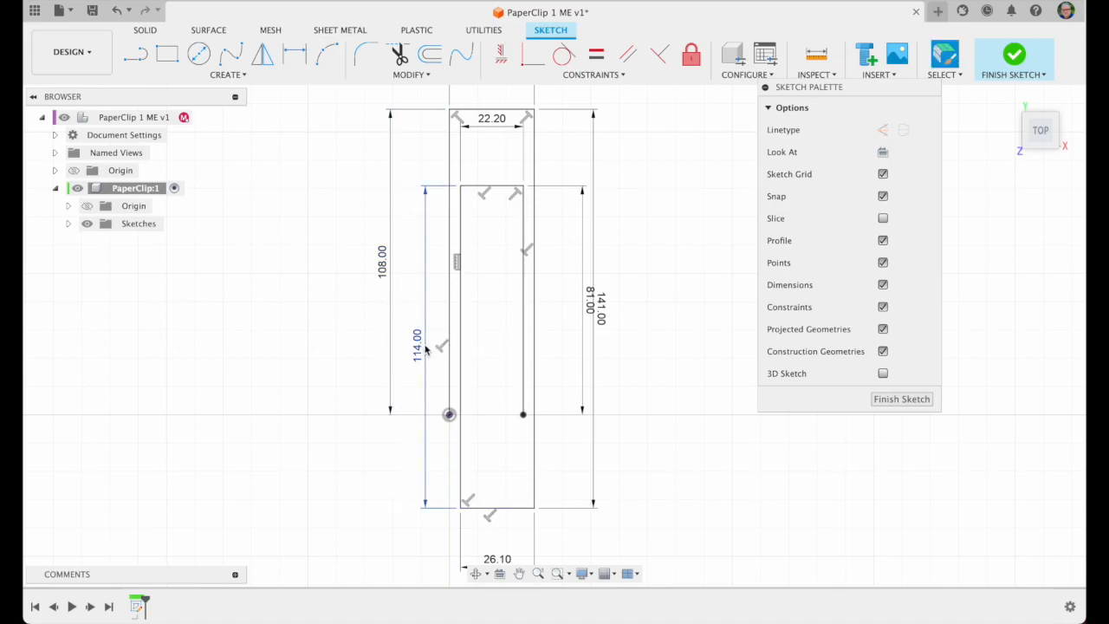
drag(382, 260, 401, 268)
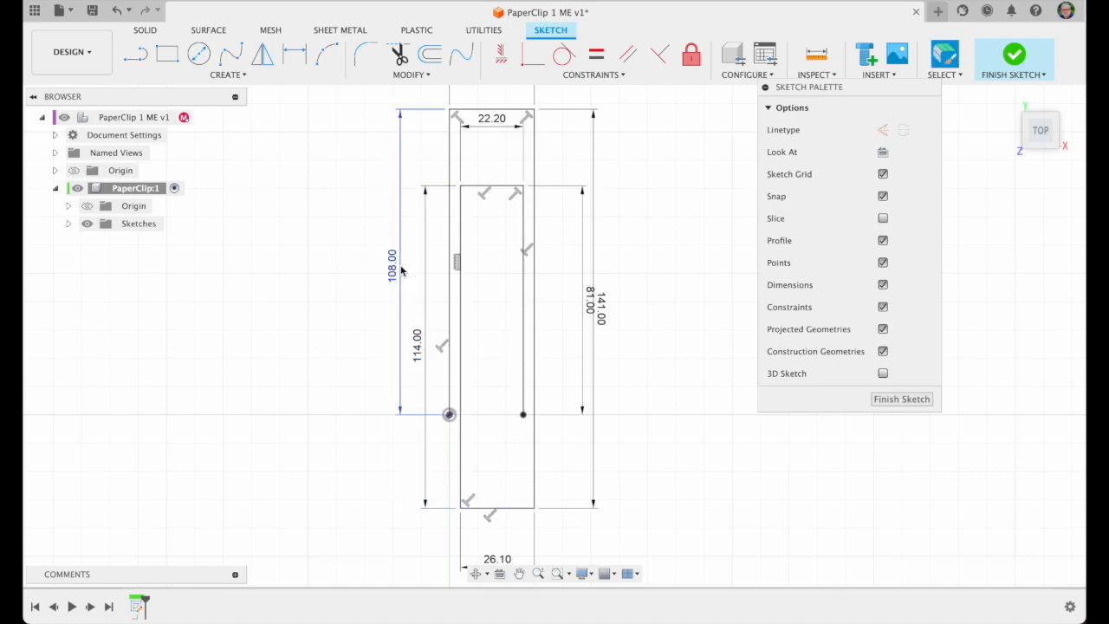
mouse_move(597, 309)
mouse_down()
mouse_move(627, 316)
mouse_move(601, 301)
mouse_up()
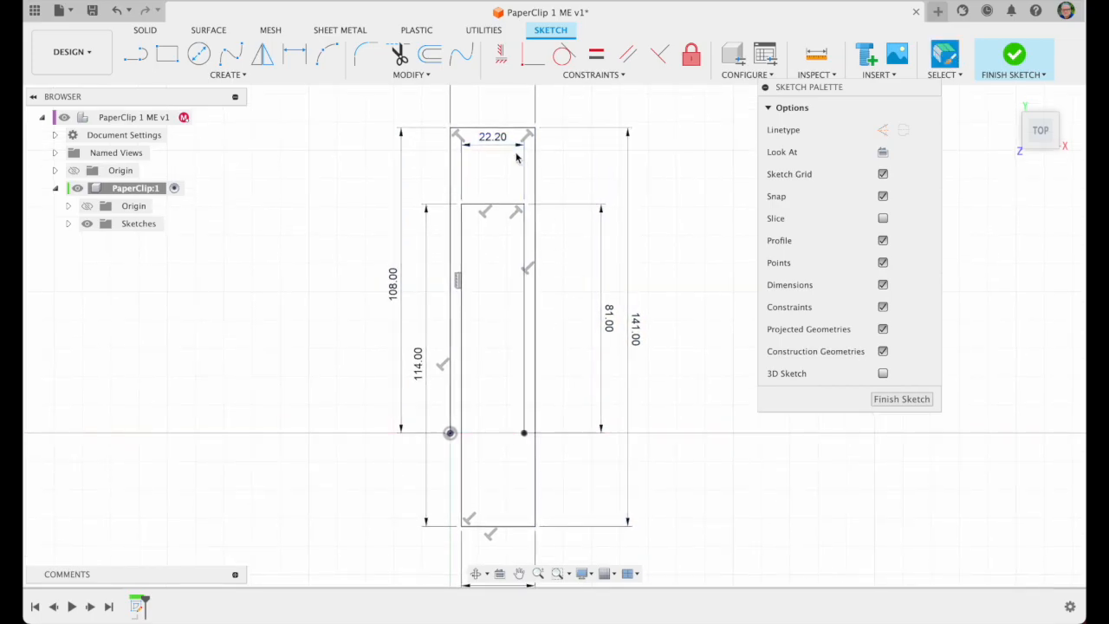
Step: Move the 22.2, 26.1 and 30 mm horizontal dimensions close to the lines they measure
drag(498, 136, 500, 180)
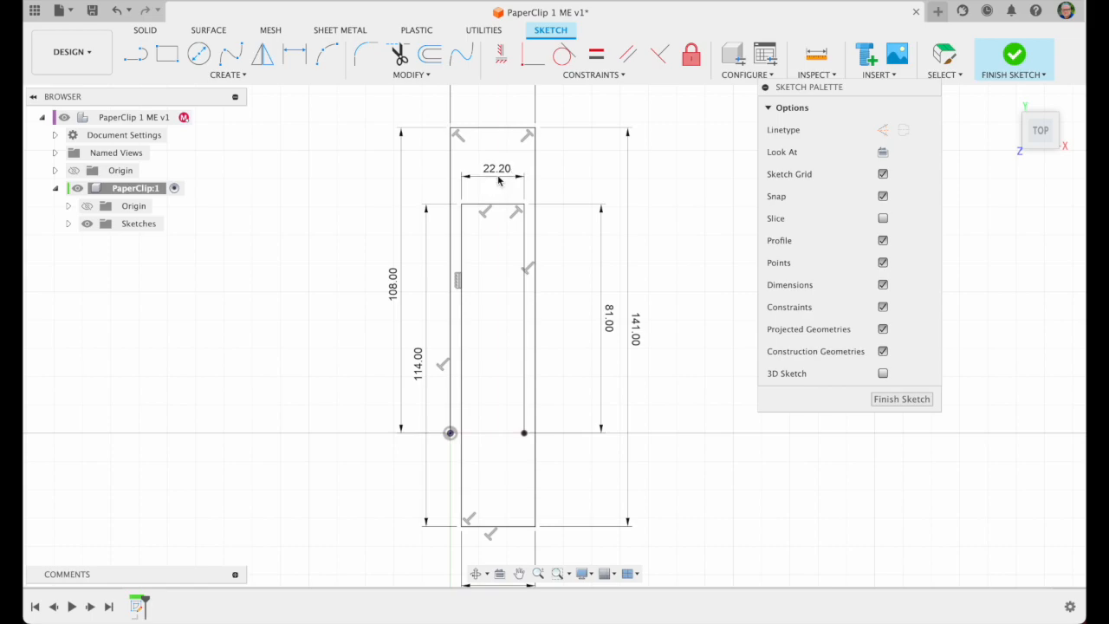
scroll(465, 399, down, 3)
drag(504, 541, 505, 525)
scroll(542, 405, up, 5)
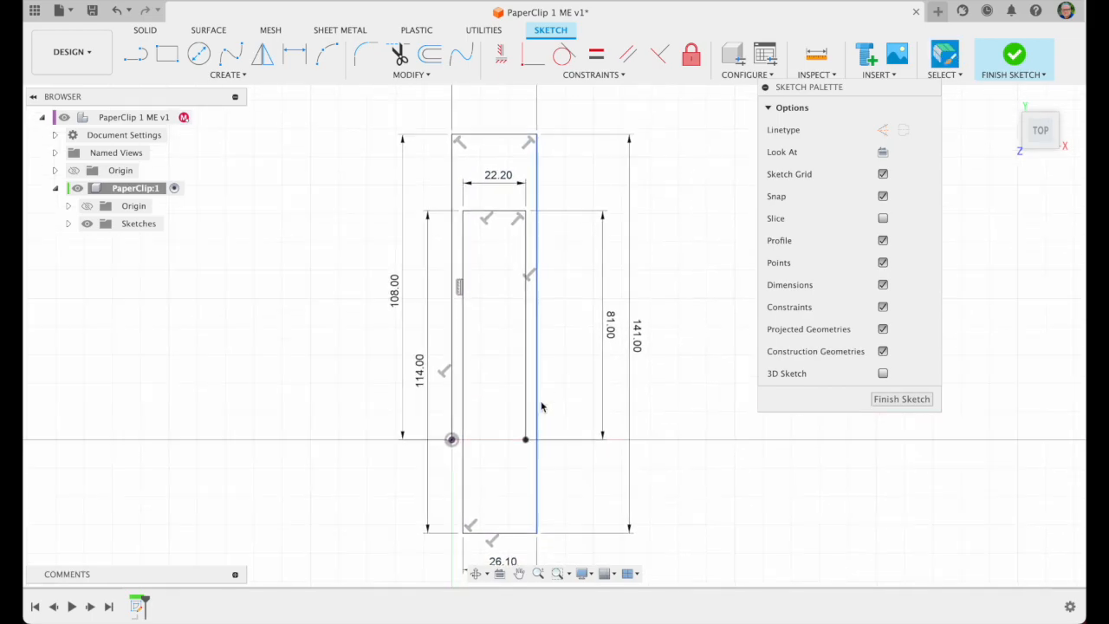
drag(502, 153, 503, 188)
scroll(501, 265, down, 3)
scroll(502, 265, down, 4)
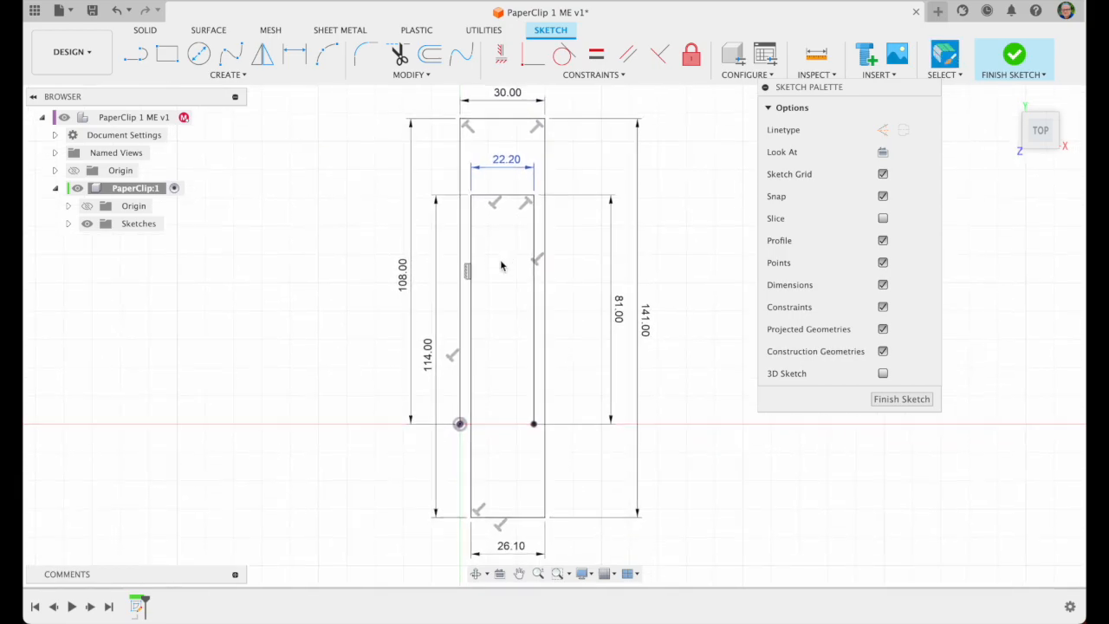
scroll(502, 265, up, 1)
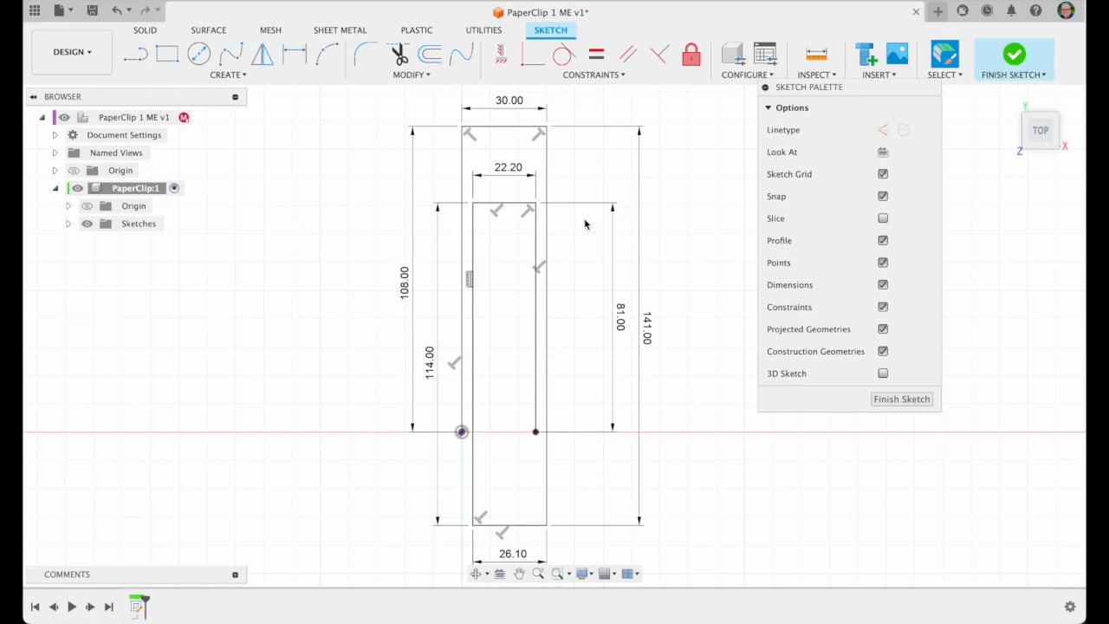
Step: Hide the sketch's dimensions and constraints, and show both again
click(883, 285)
click(883, 307)
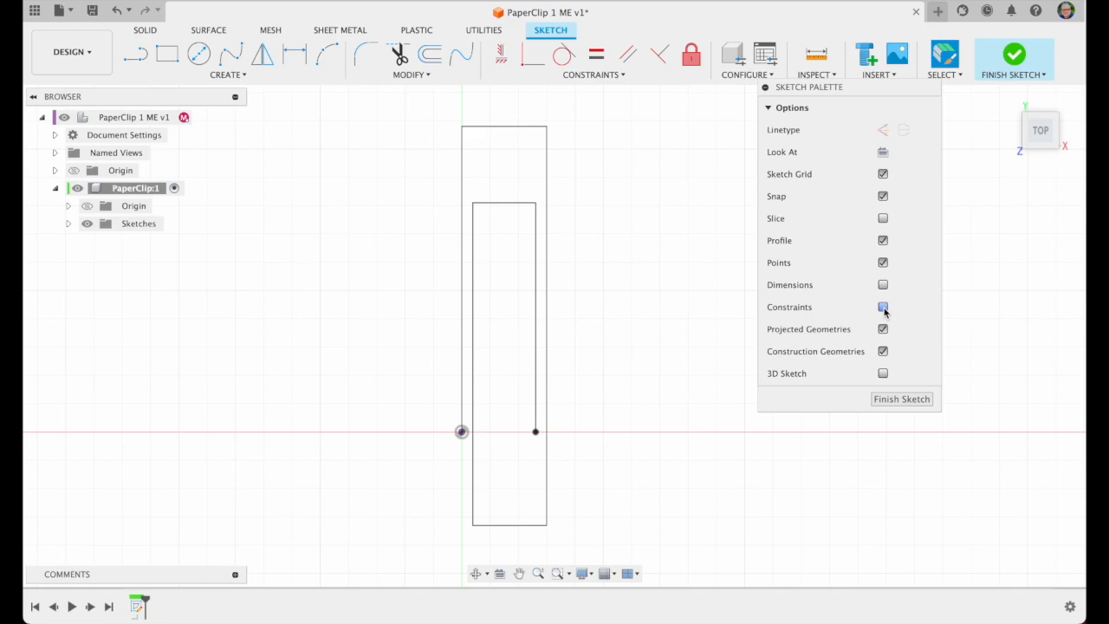
click(883, 308)
click(883, 285)
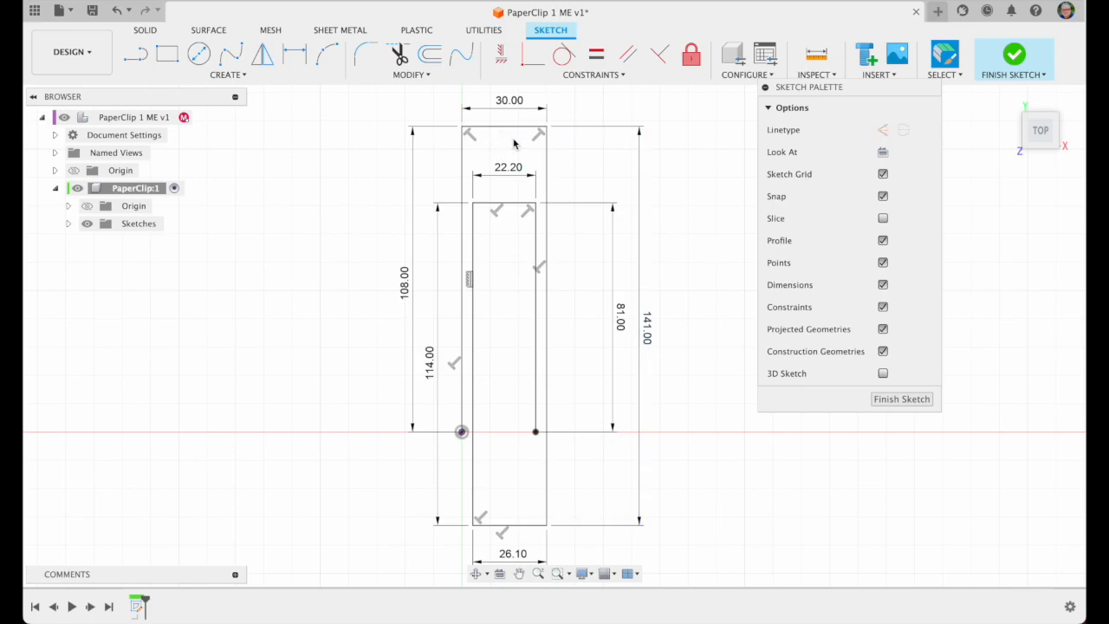
Step: Fillet both top corners of the outer loop with a radius of 30/2 mm
scroll(514, 143, up, 5)
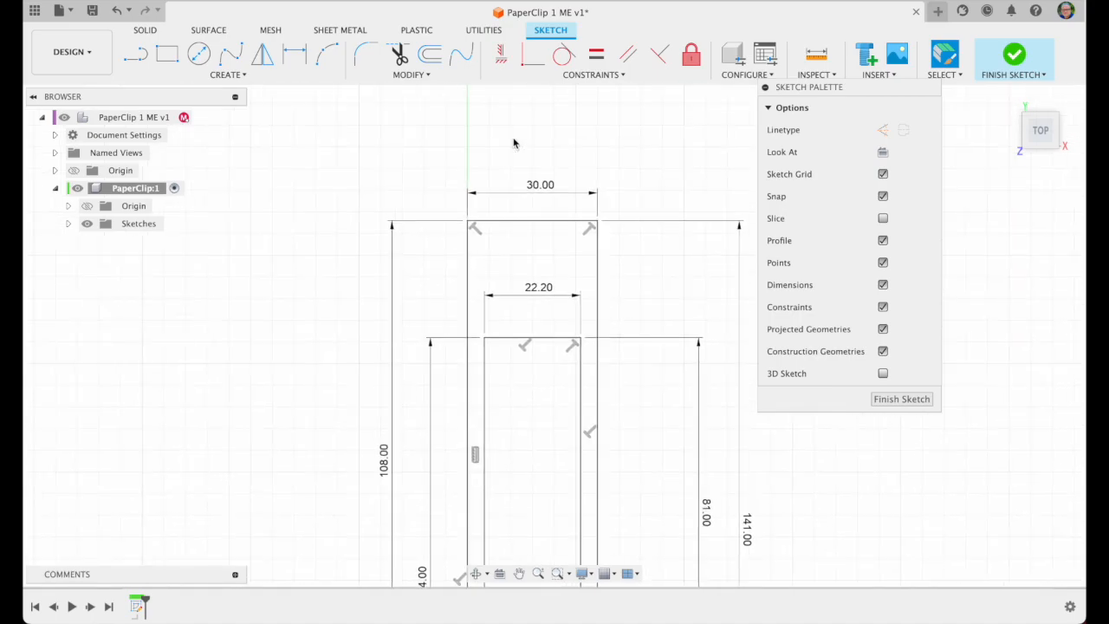
scroll(524, 137, up, 3)
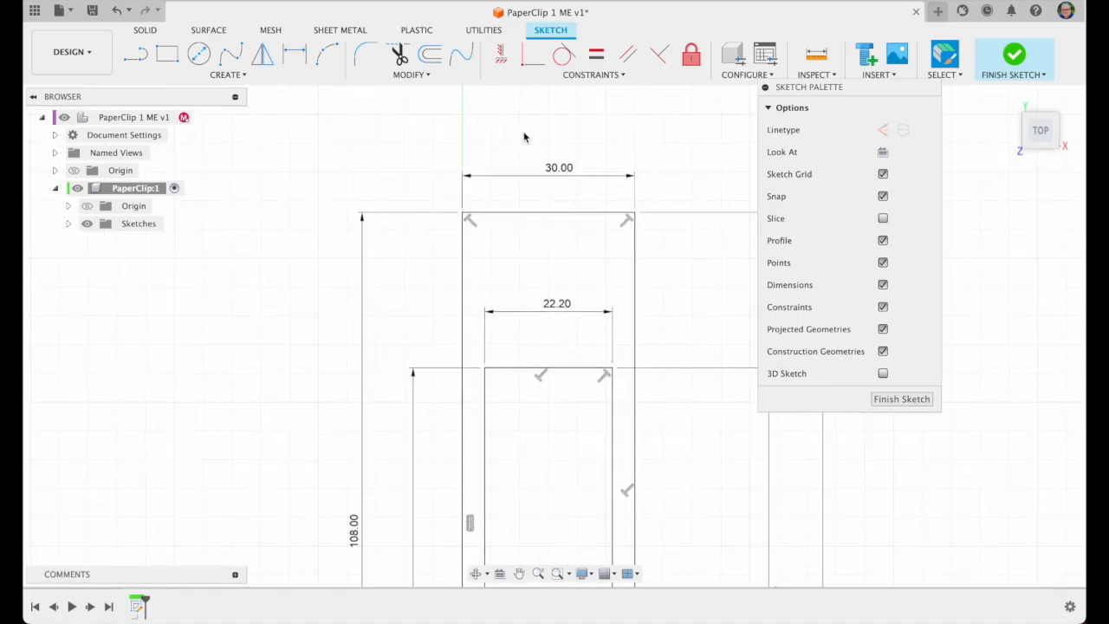
click(405, 77)
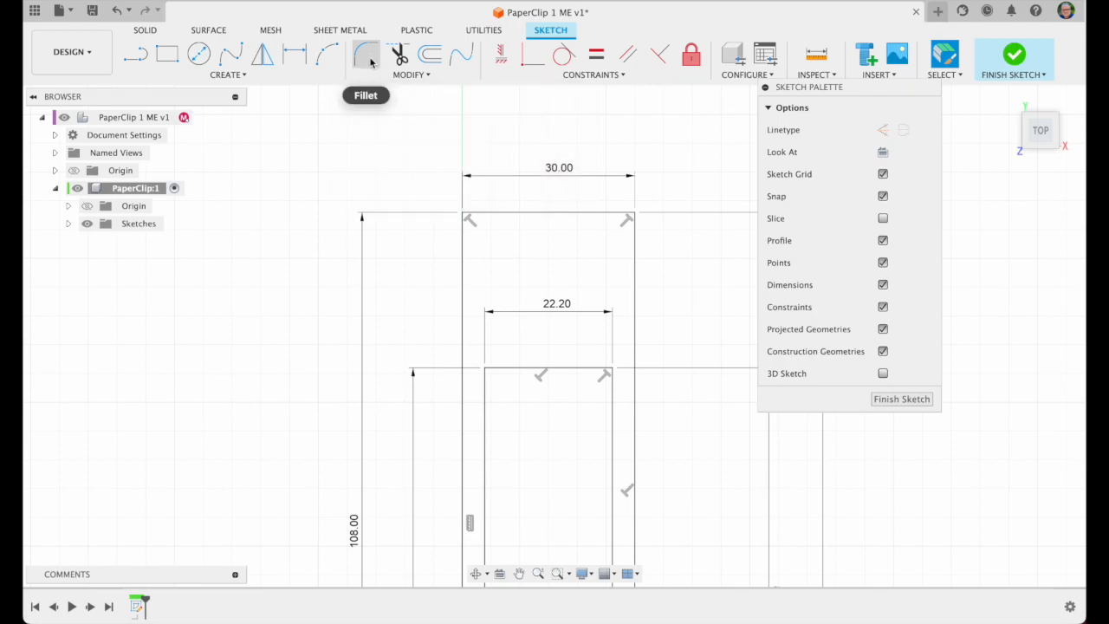
click(370, 60)
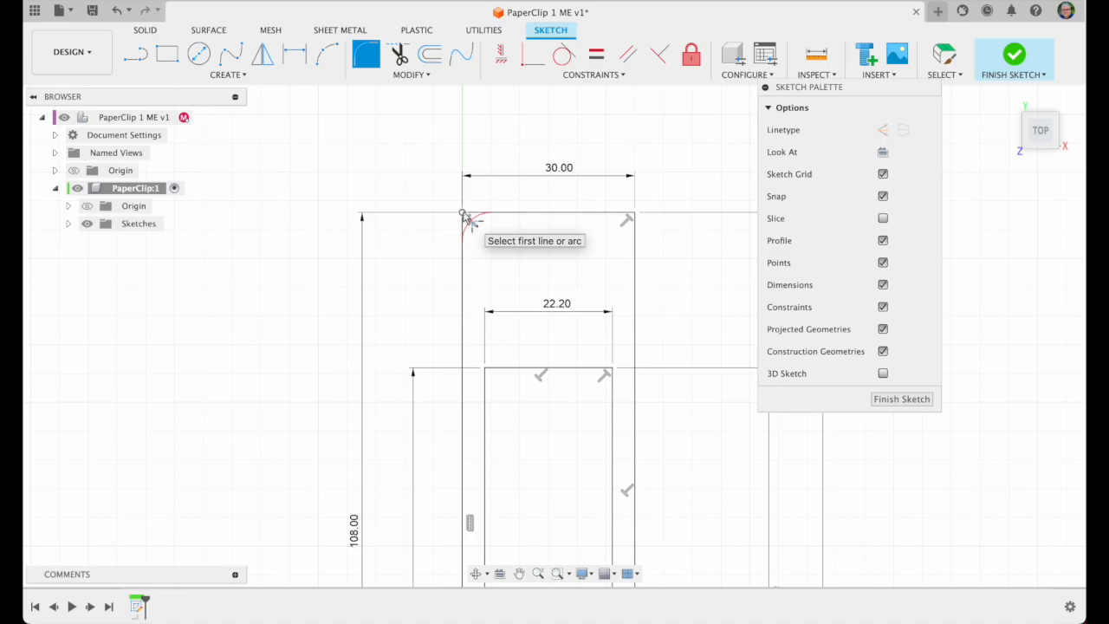
click(464, 216)
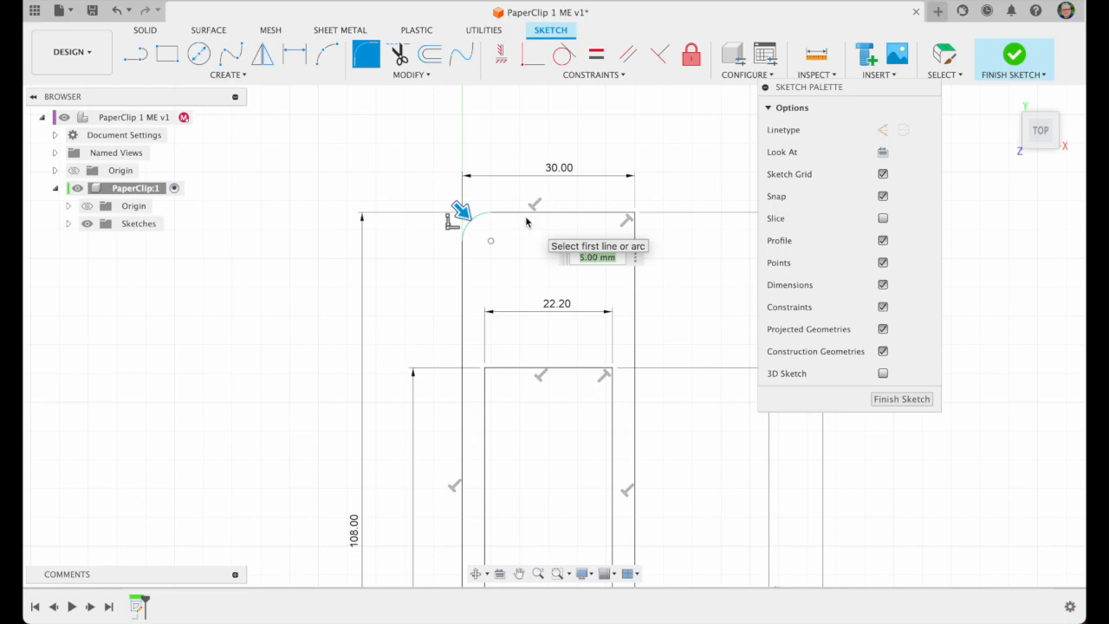
text(30)
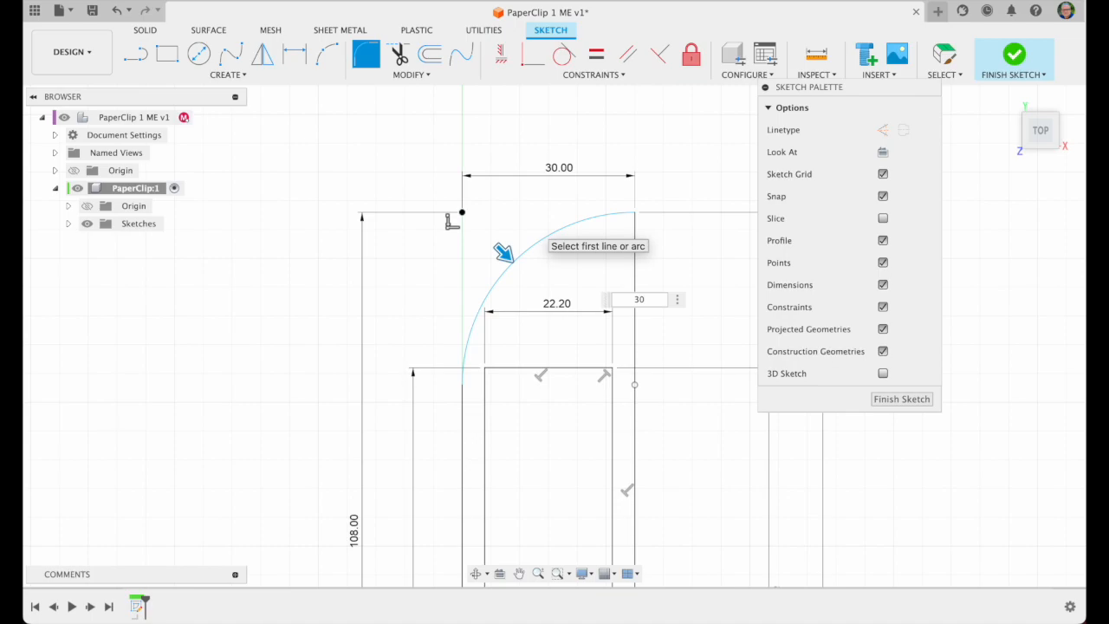
text(/2)
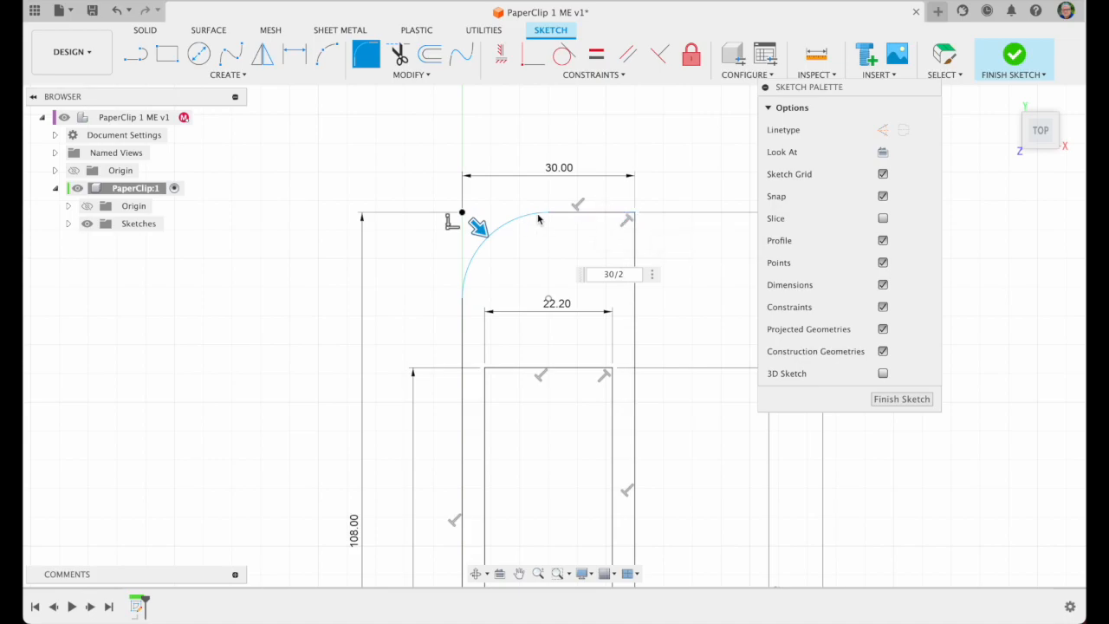
key(Return)
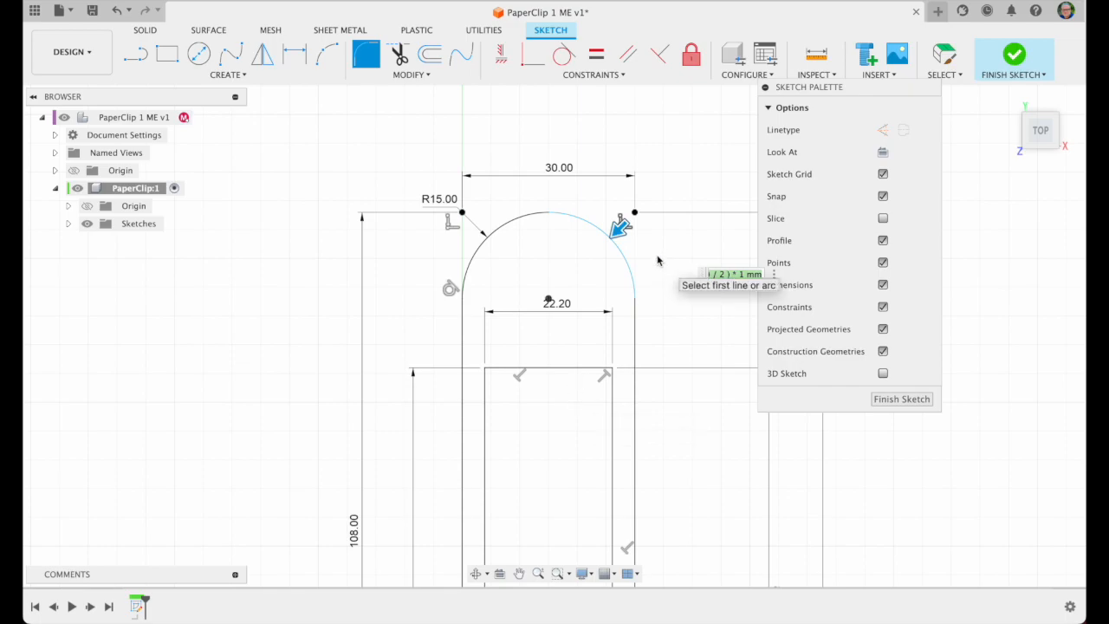
key(Return)
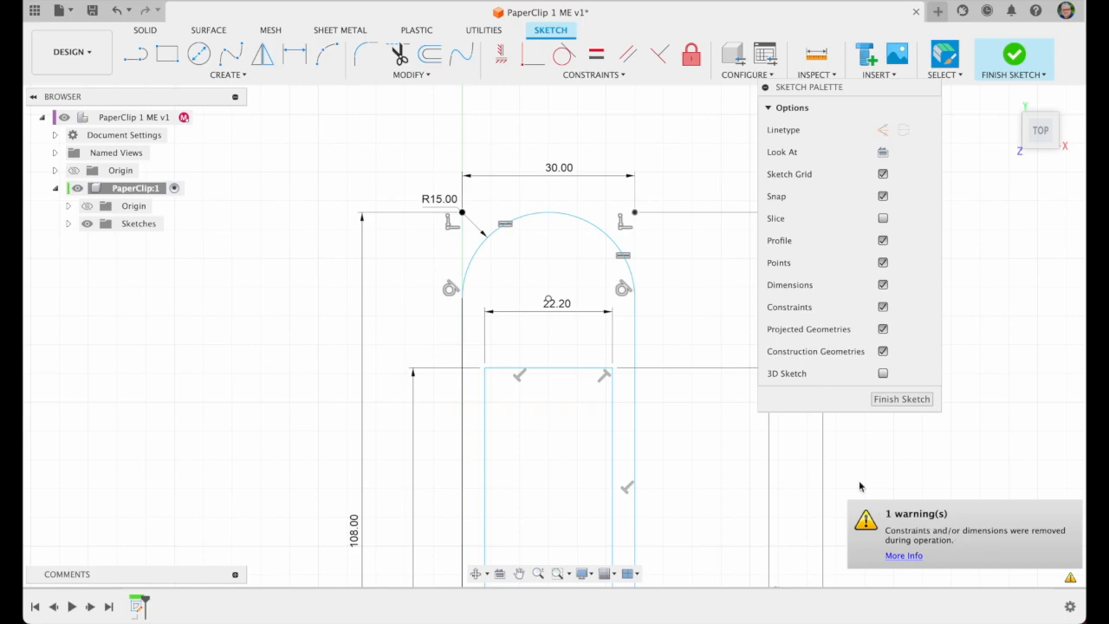
Step: Apply a vertical constraint to the long outer line on the right side of the clip path
scroll(659, 307, down, 2)
scroll(658, 307, down, 6)
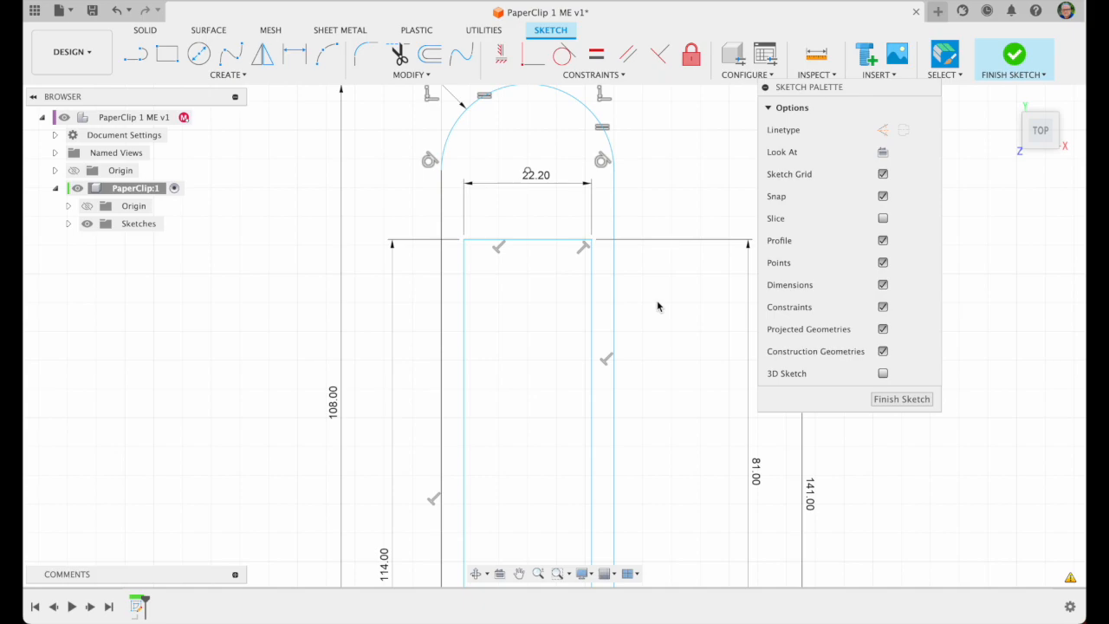
click(500, 63)
click(500, 63)
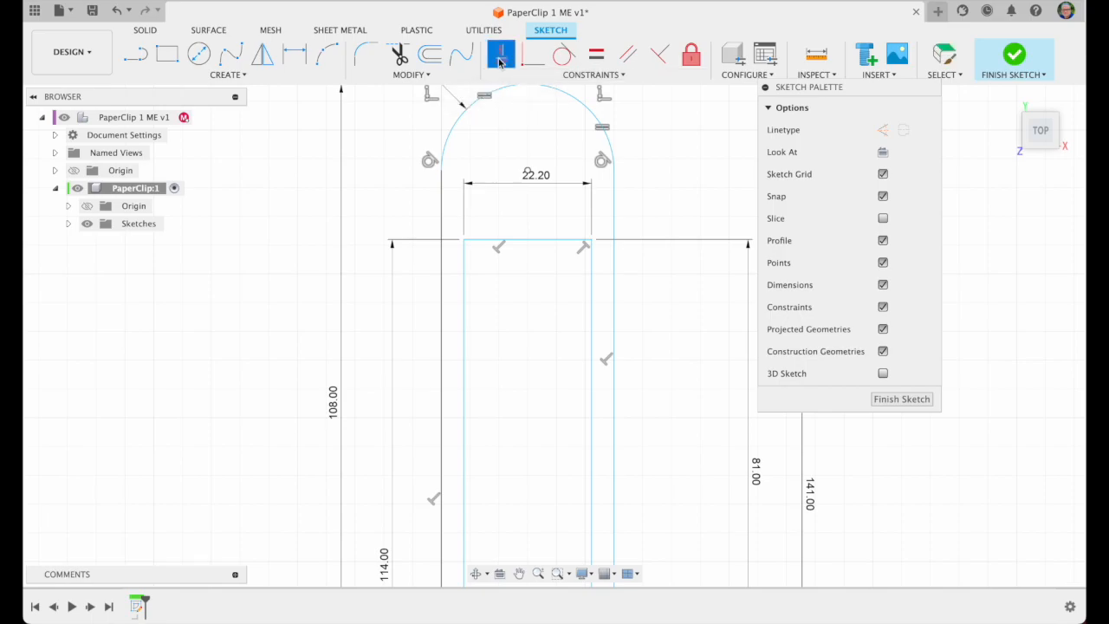
scroll(615, 325, down, 5)
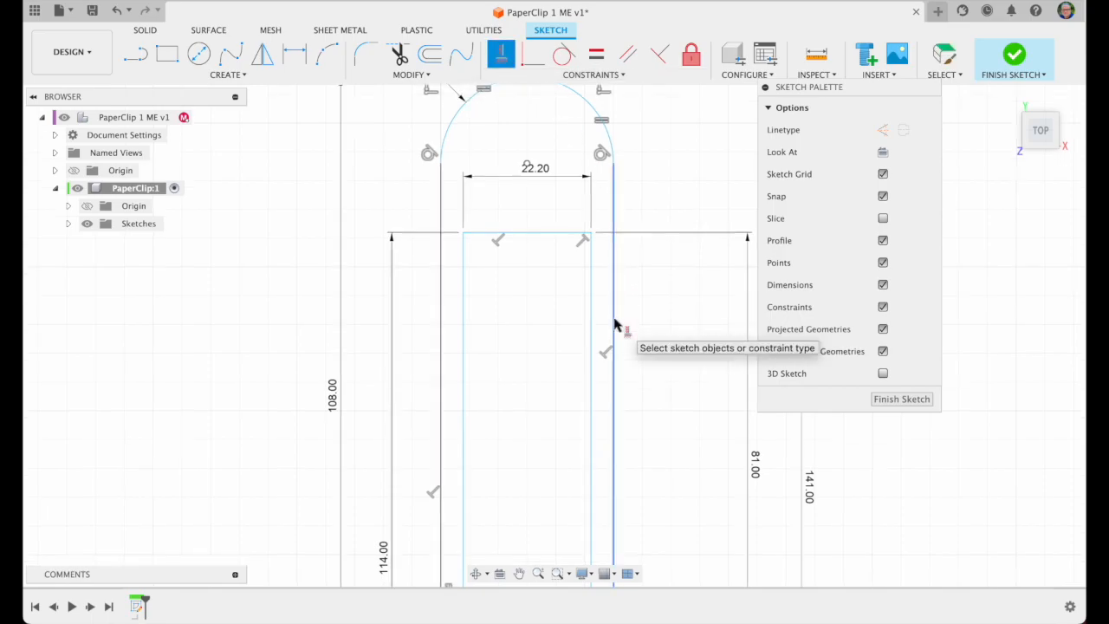
scroll(615, 325, right, 3)
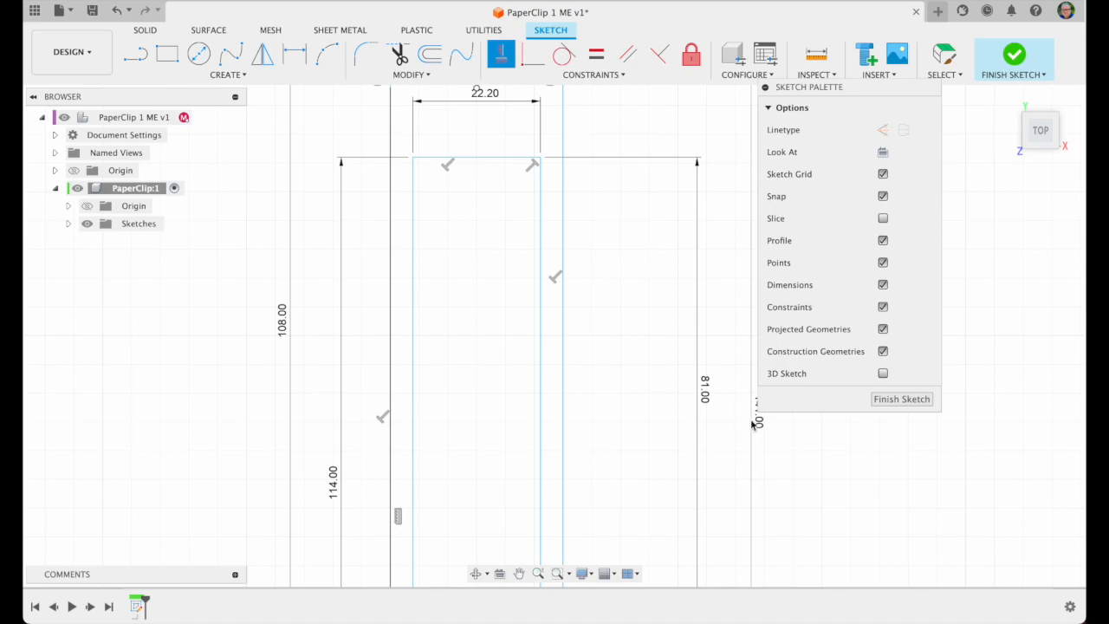
click(564, 343)
scroll(590, 264, up, 3)
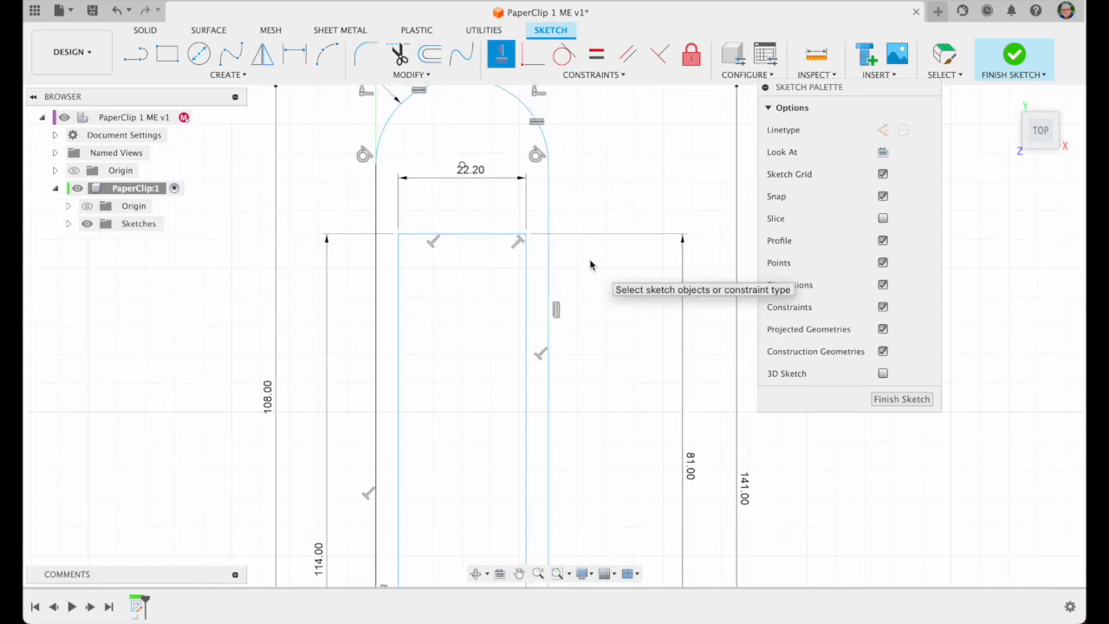
Step: Fillet both bottom corners of the clip path with a radius of 26.1/2 mm
scroll(590, 263, down, 4)
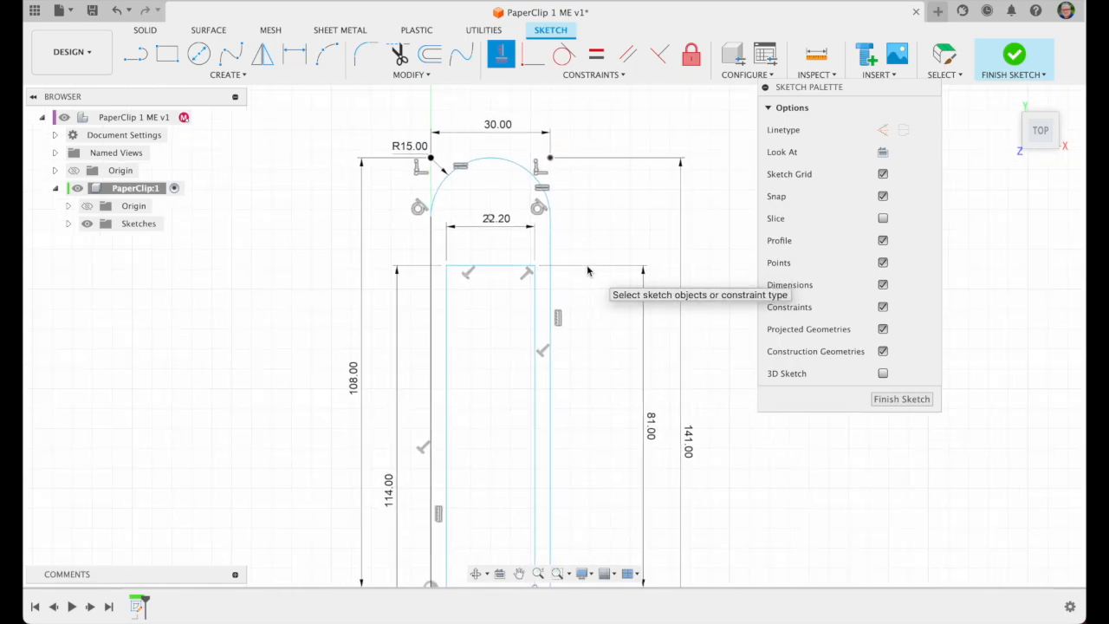
scroll(587, 270, down, 3)
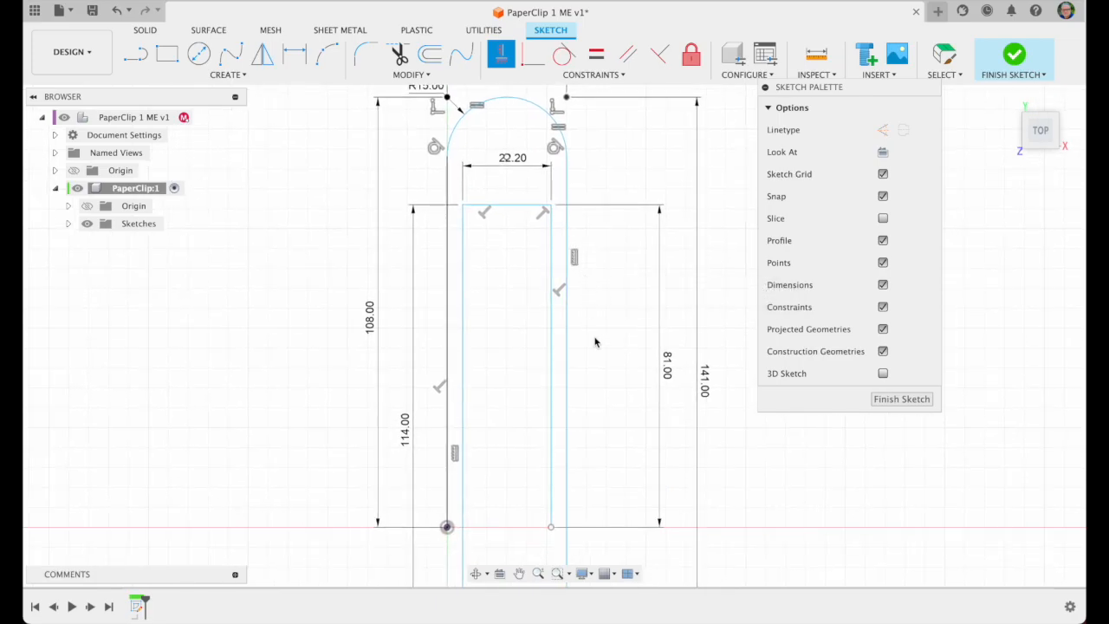
scroll(594, 342, down, 10)
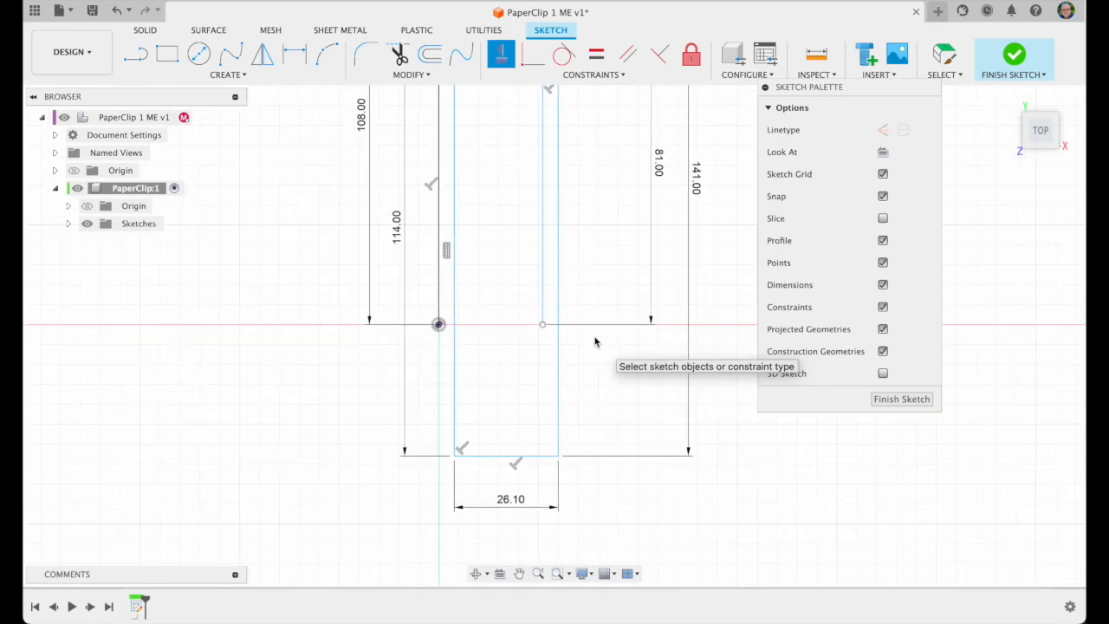
scroll(594, 342, down, 1)
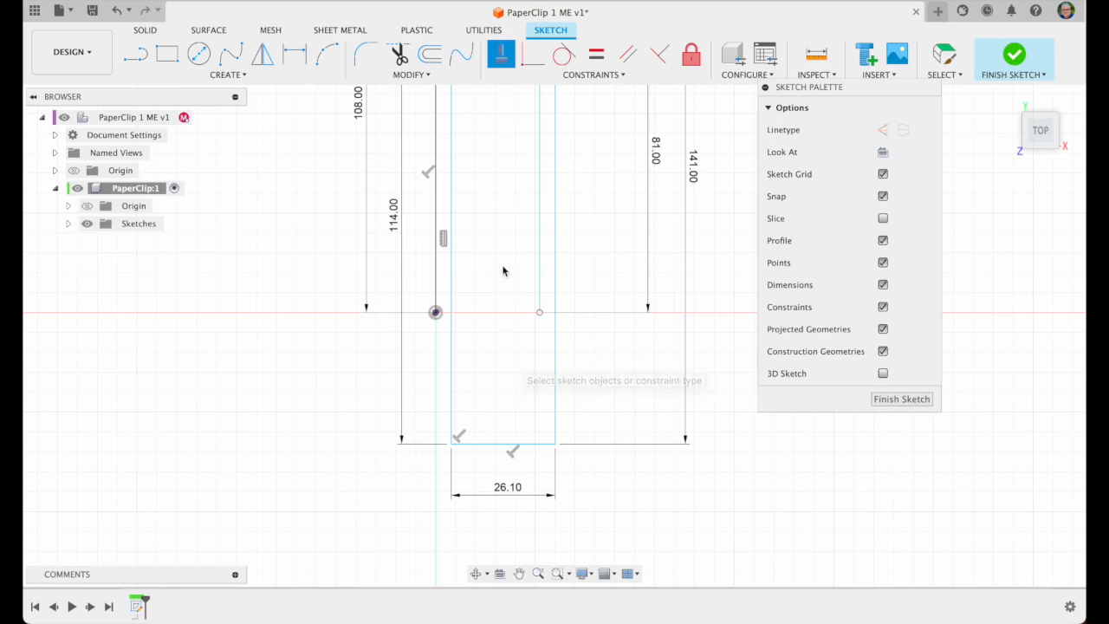
click(364, 56)
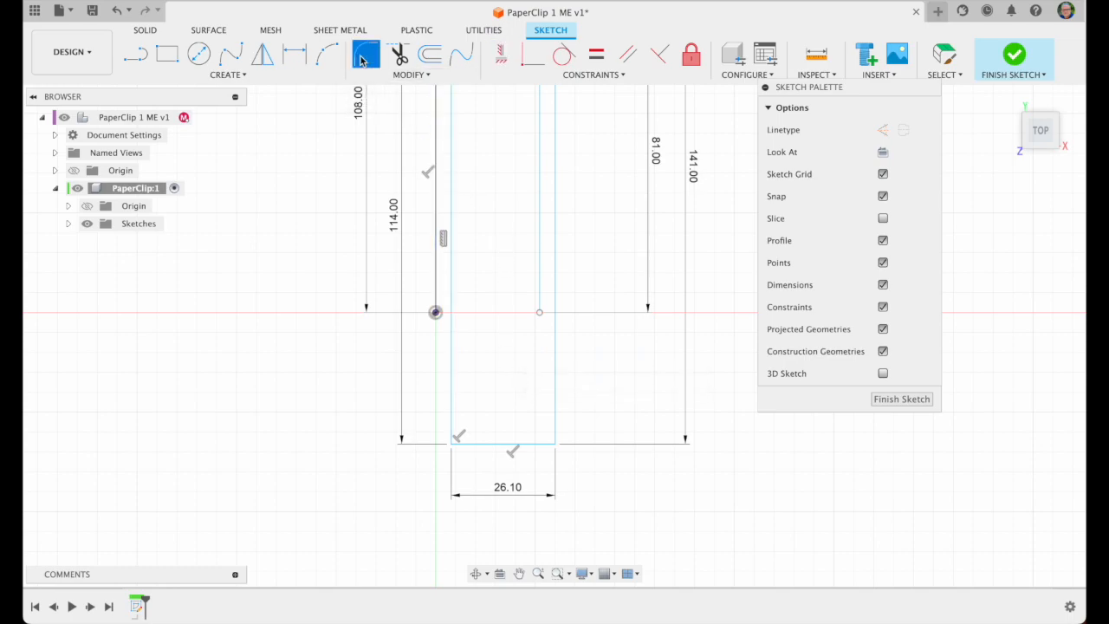
click(554, 443)
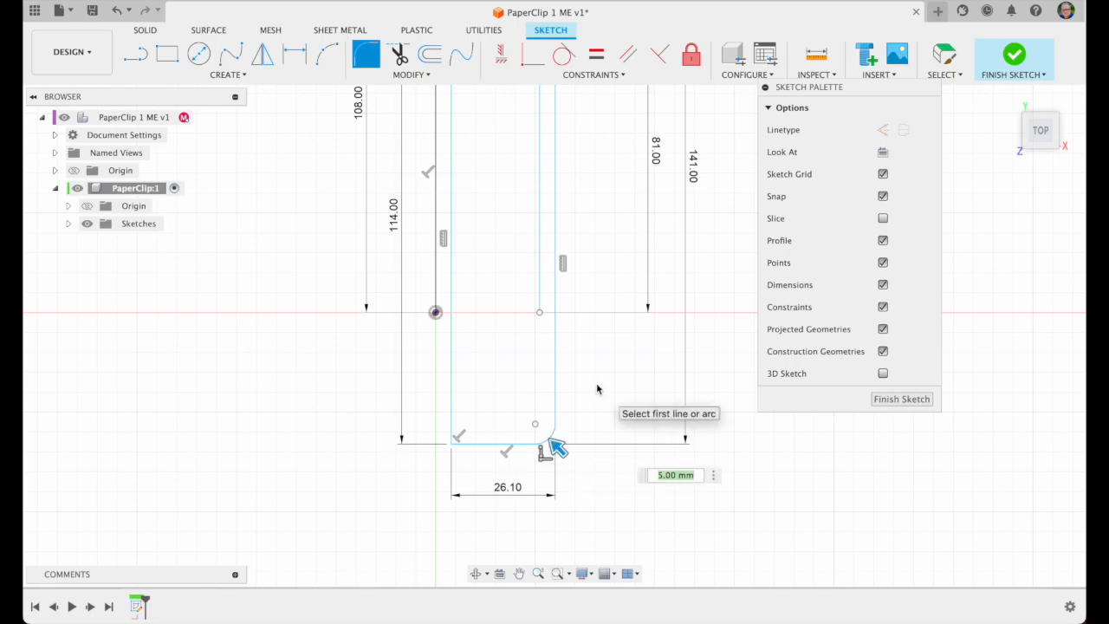
text(26)
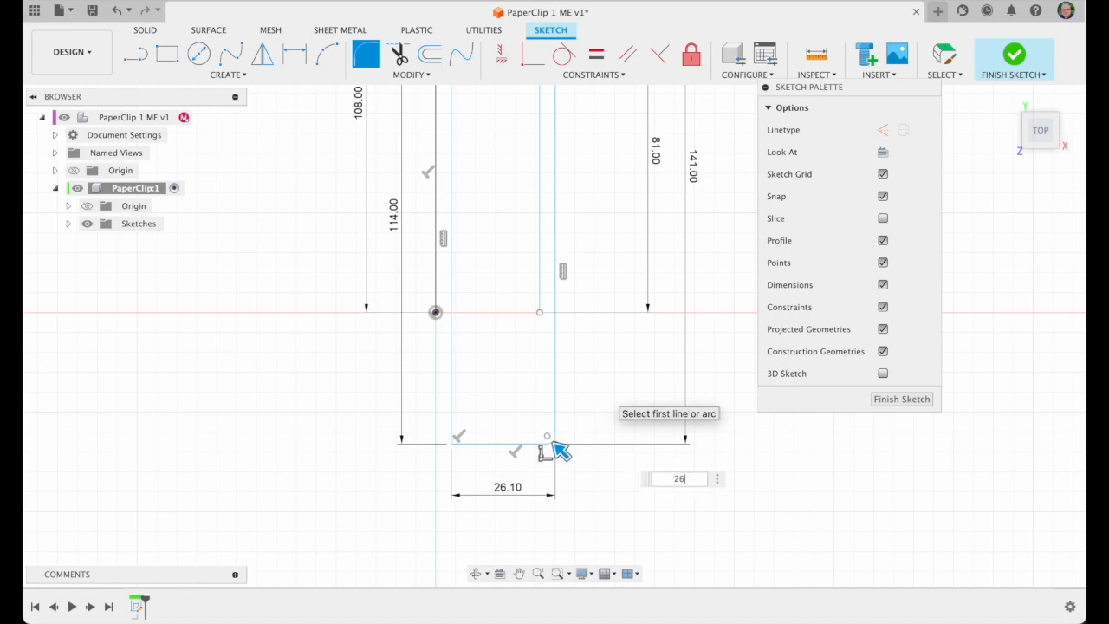
text(.1/)
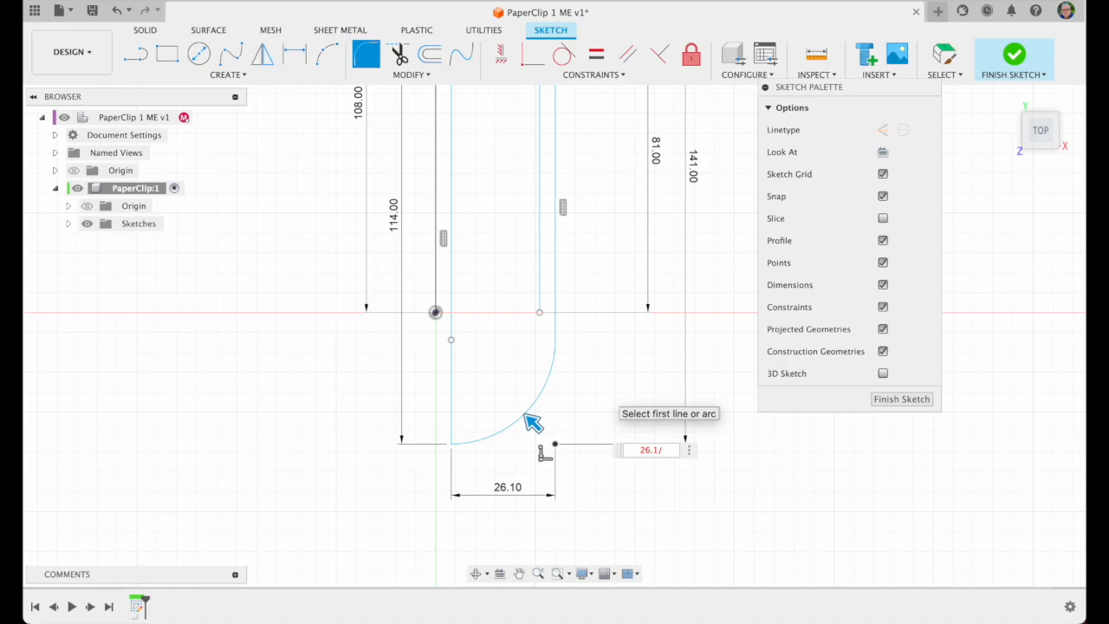
text(2)
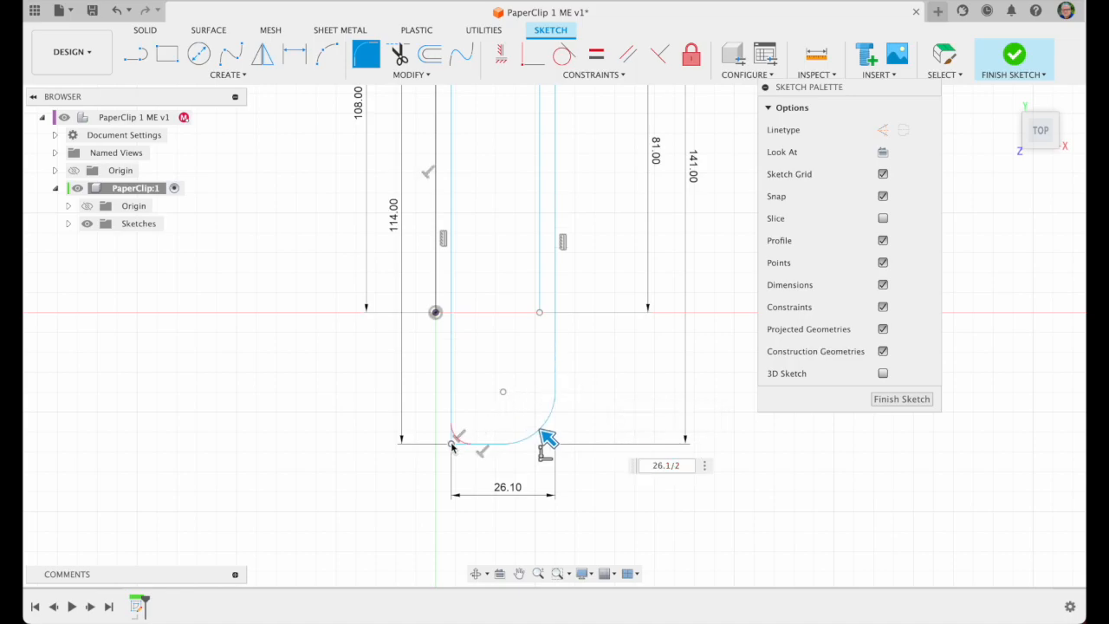
key(Return)
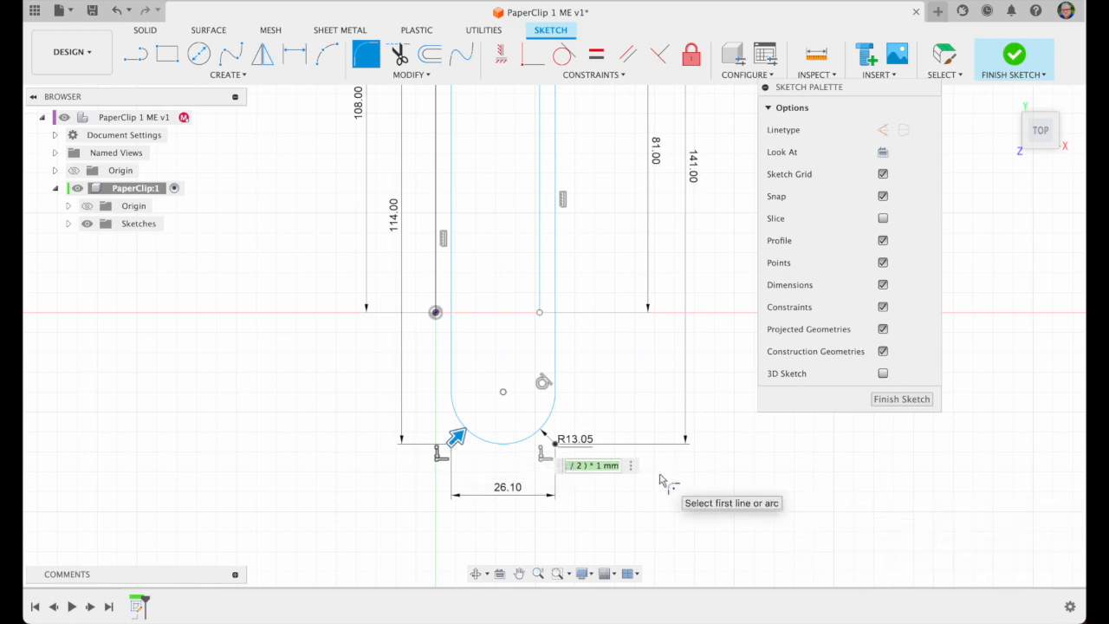
key(Escape)
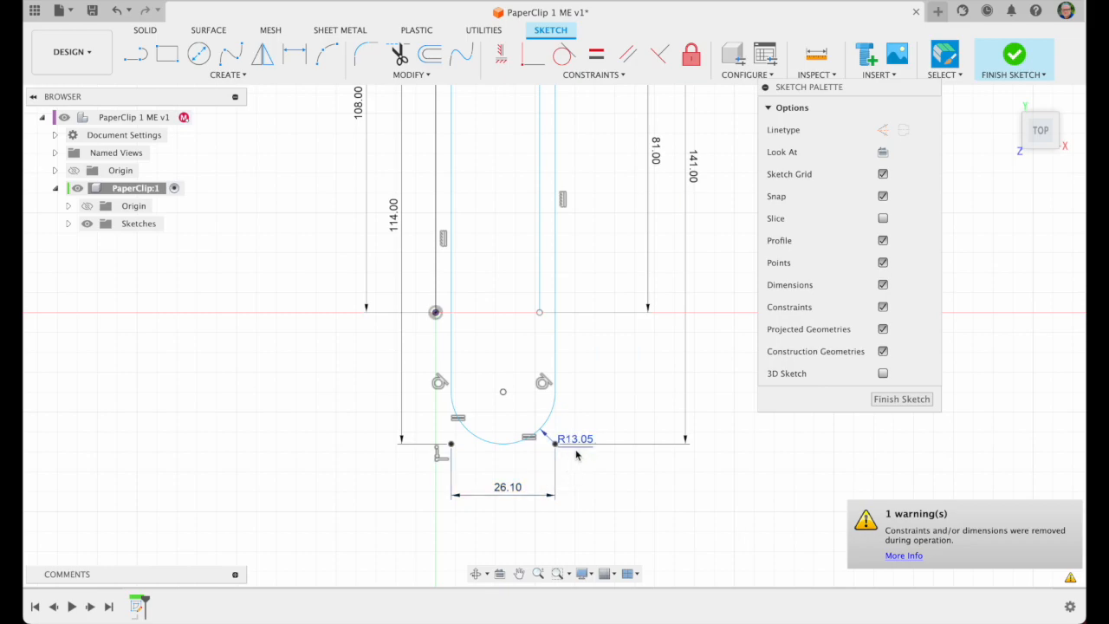
Step: Try pulling the lower right corner point of the clip path upward, undo it, and move the bottom arc's radius dimension clear of the curve
mouse_move(555, 444)
mouse_down()
mouse_move(578, 471)
mouse_move(573, 397)
mouse_move(572, 410)
mouse_up()
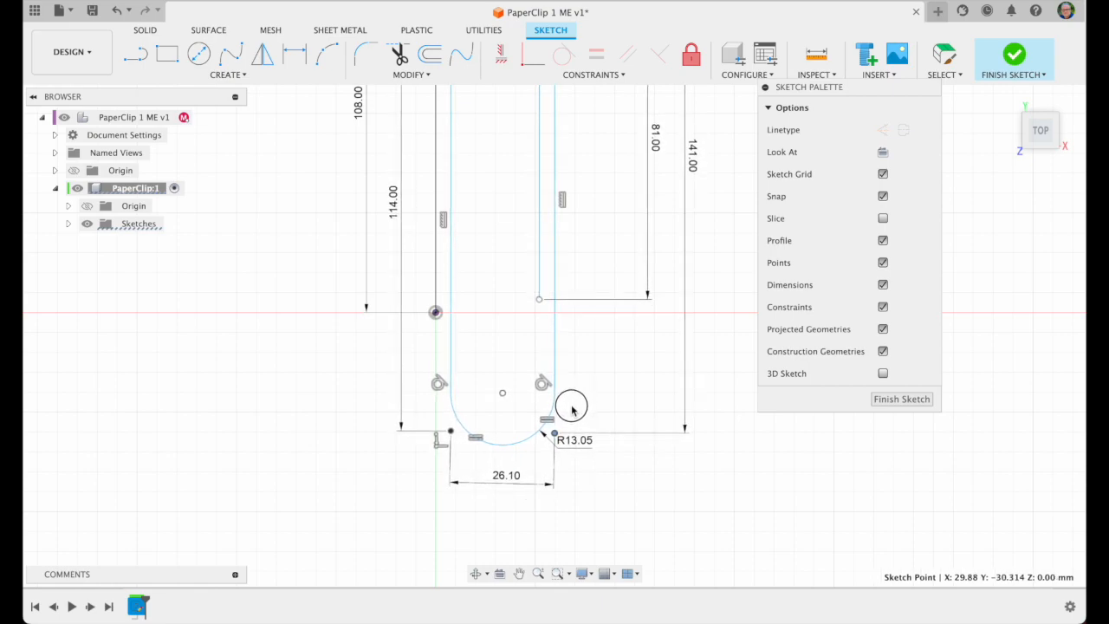
click(118, 13)
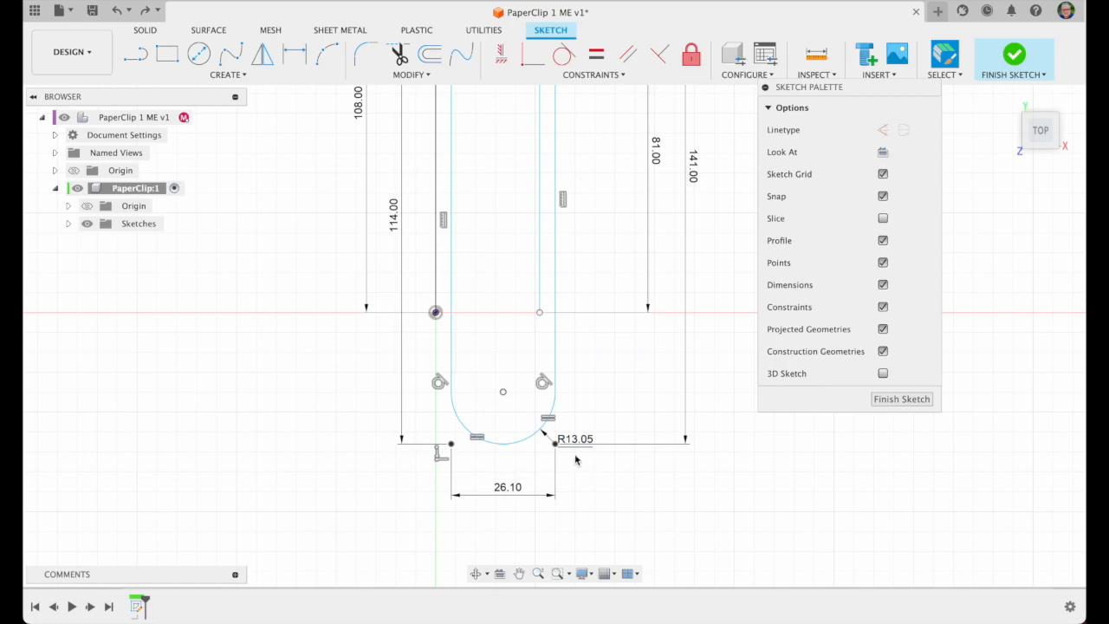
drag(572, 437, 613, 483)
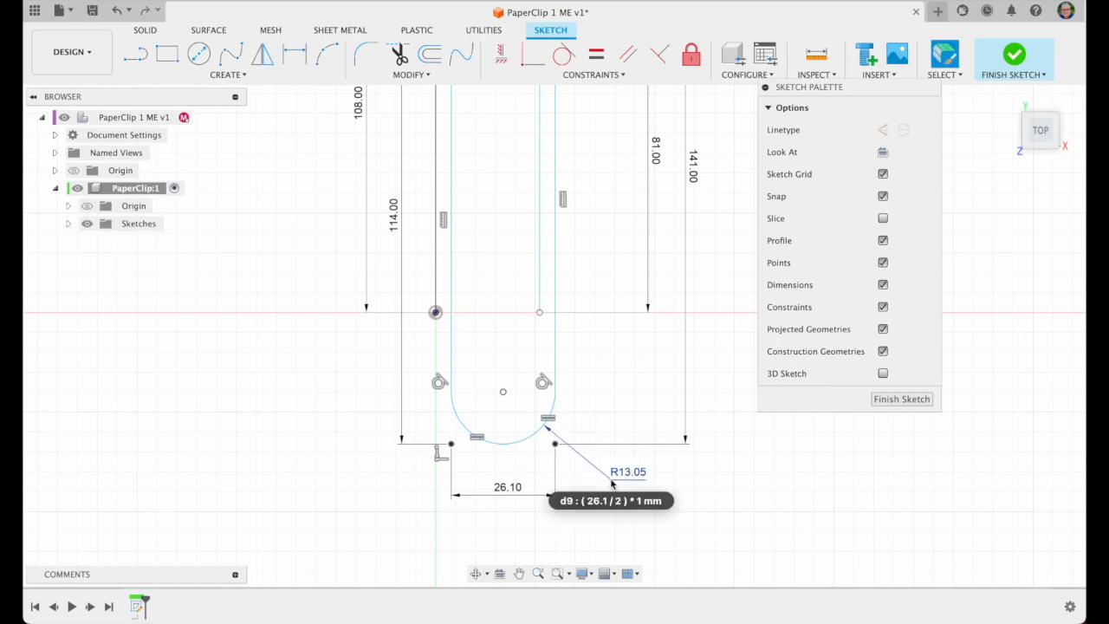
Step: Test whether the lower right corner point of the clip path can still move, and undo the shift
mouse_move(554, 445)
mouse_down()
mouse_move(552, 479)
mouse_move(589, 472)
mouse_move(554, 458)
mouse_move(552, 480)
mouse_move(555, 451)
mouse_up()
drag(555, 474, 555, 459)
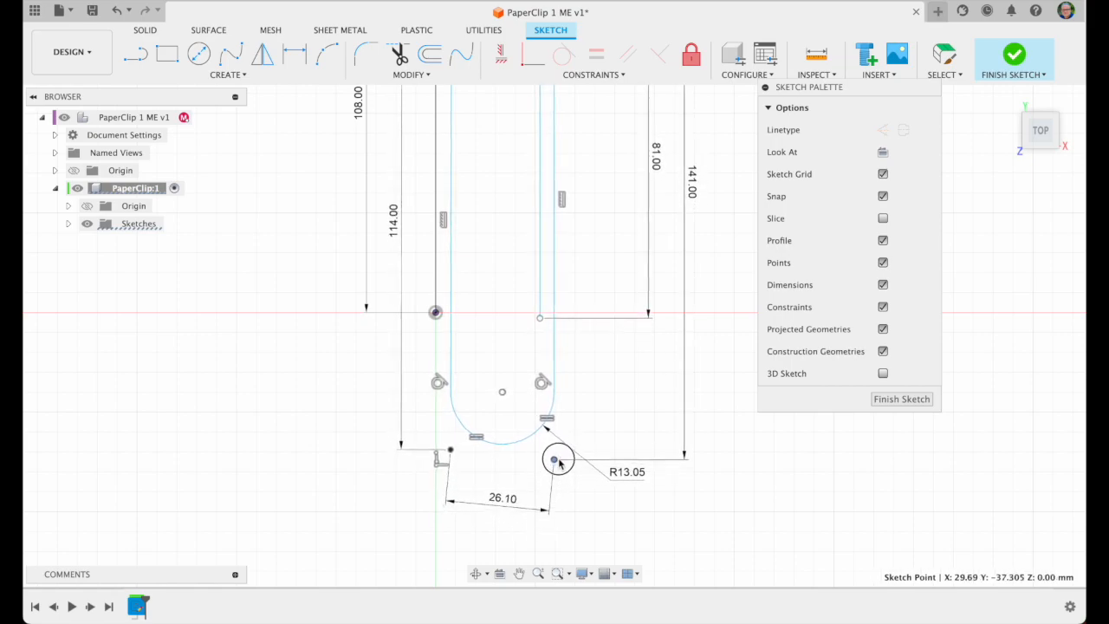
click(120, 11)
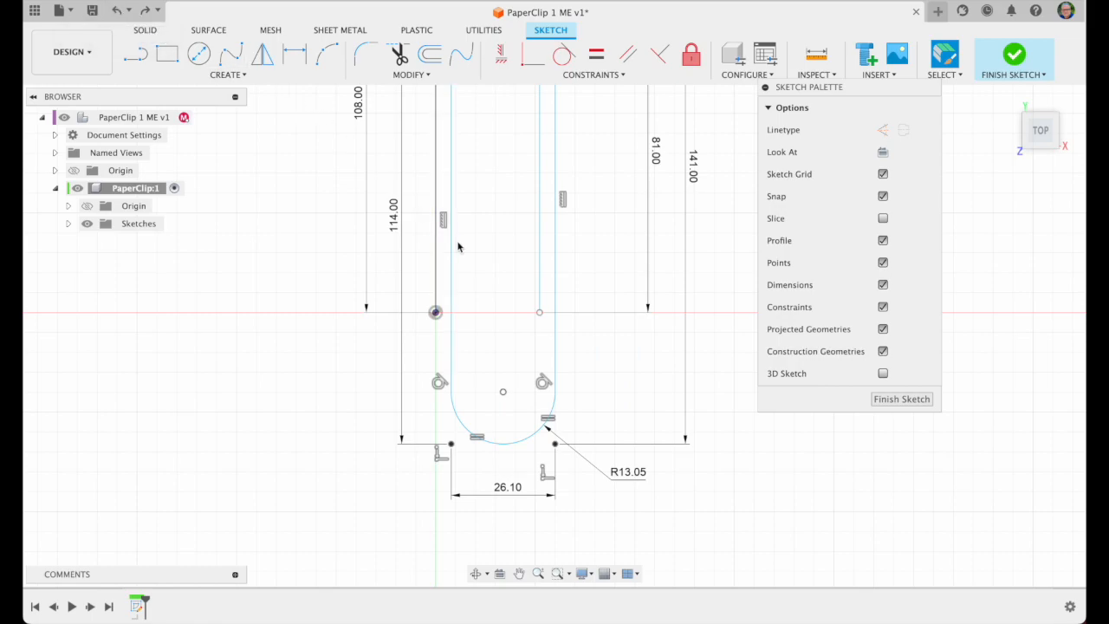
Step: Apply a vertical constraint to the long line on the left side of the inner loop
click(500, 53)
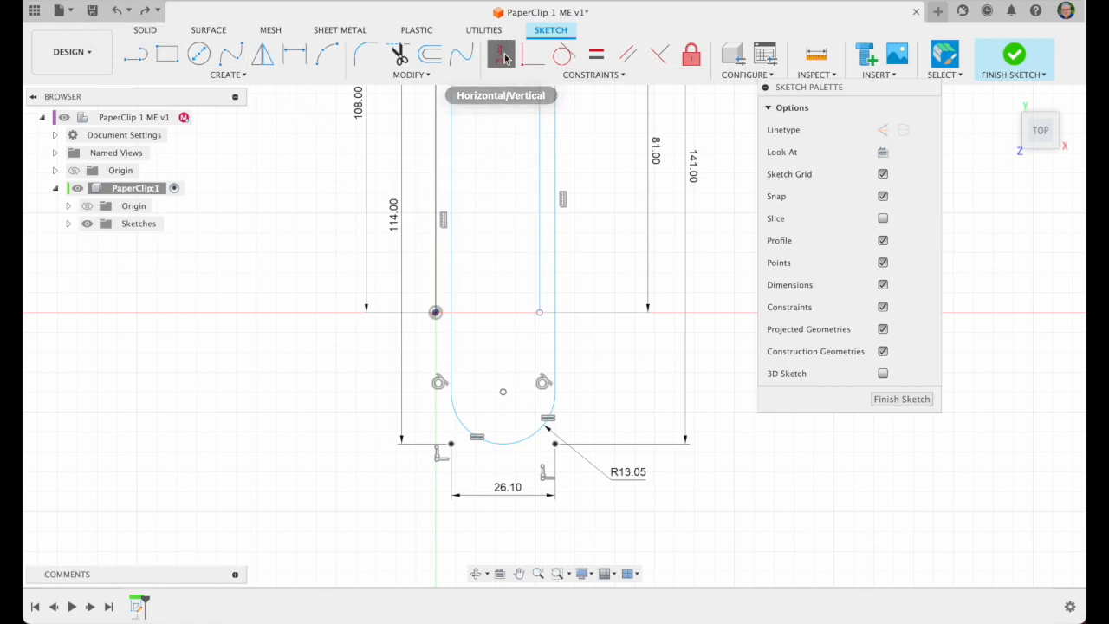
click(451, 236)
Step: Fillet both top corners of the inner loop with a radius of 22.2/2 mm, and constrain its right line, ending at the wire's inner end, vertical
scroll(452, 236, up, 5)
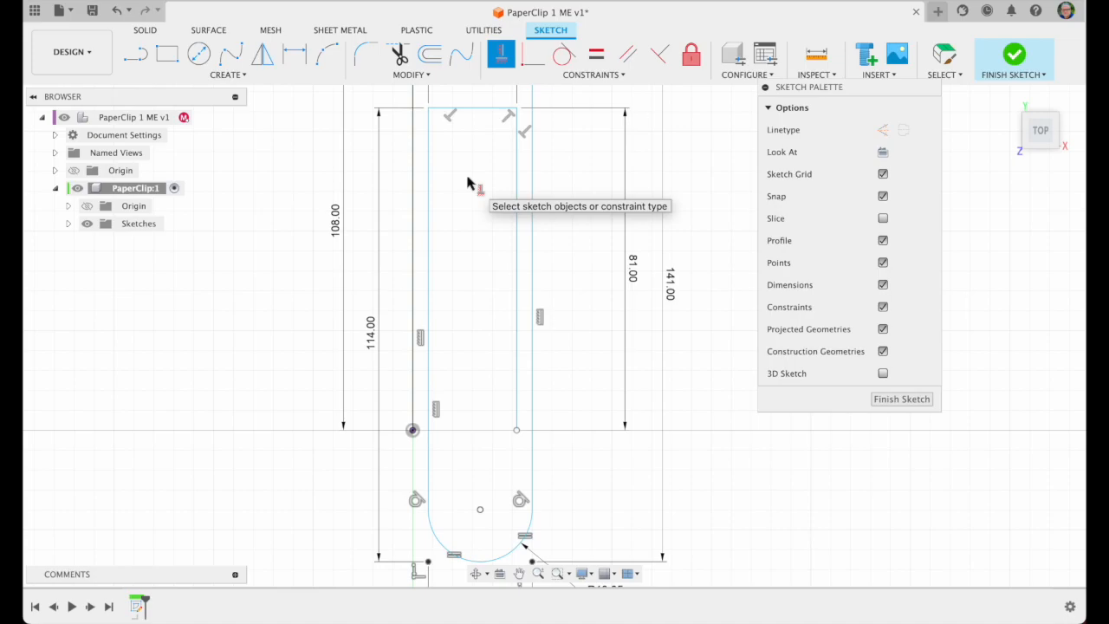
click(367, 60)
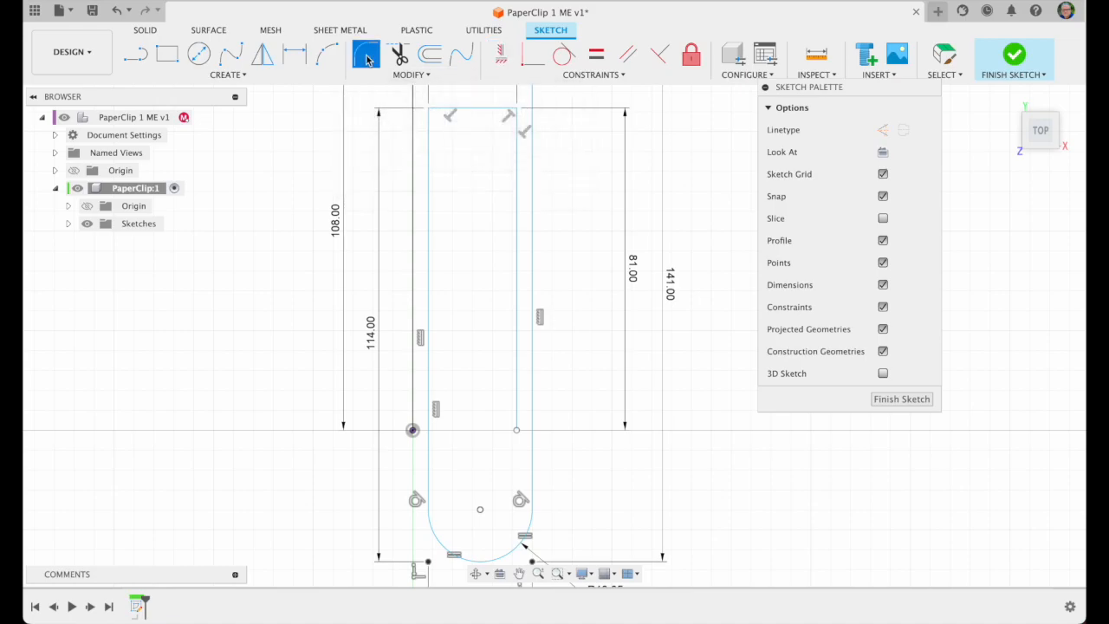
scroll(405, 189, up, 2)
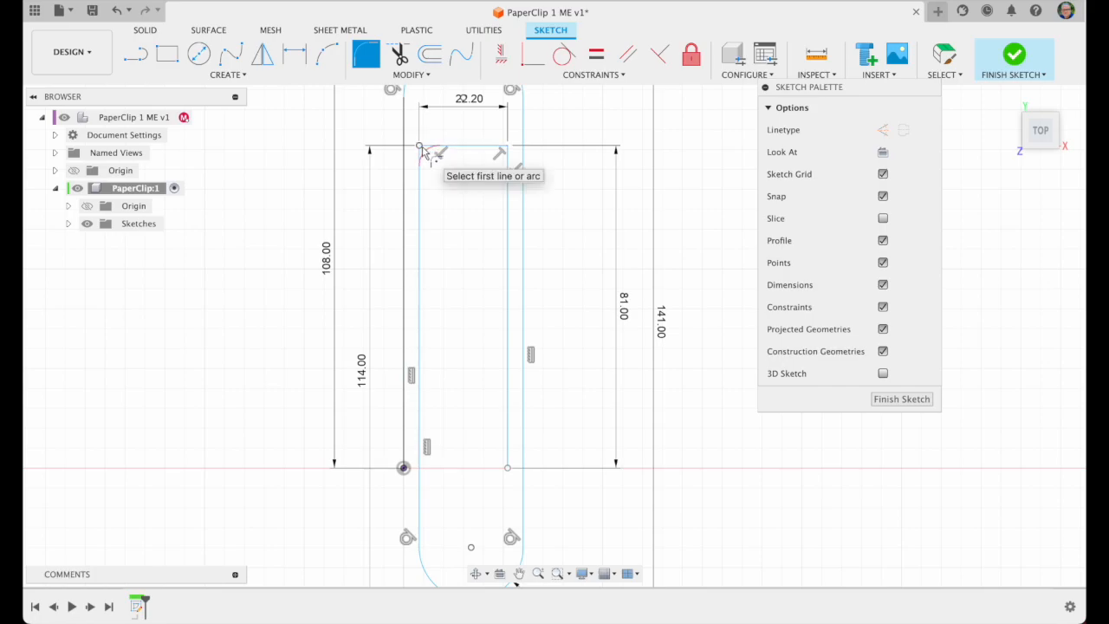
click(421, 149)
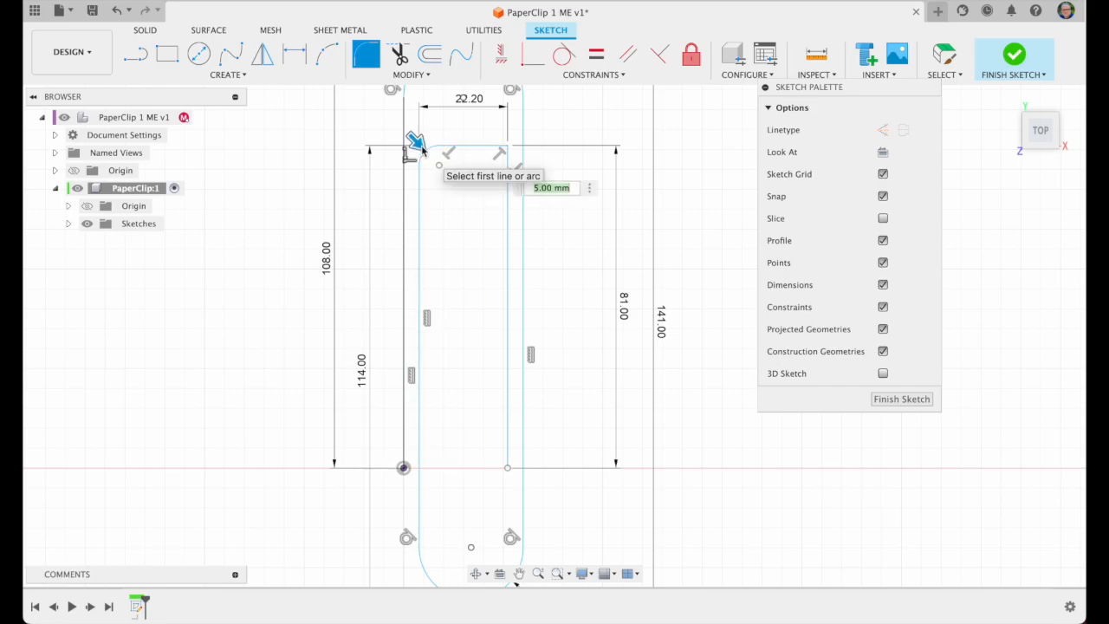
text(22.)
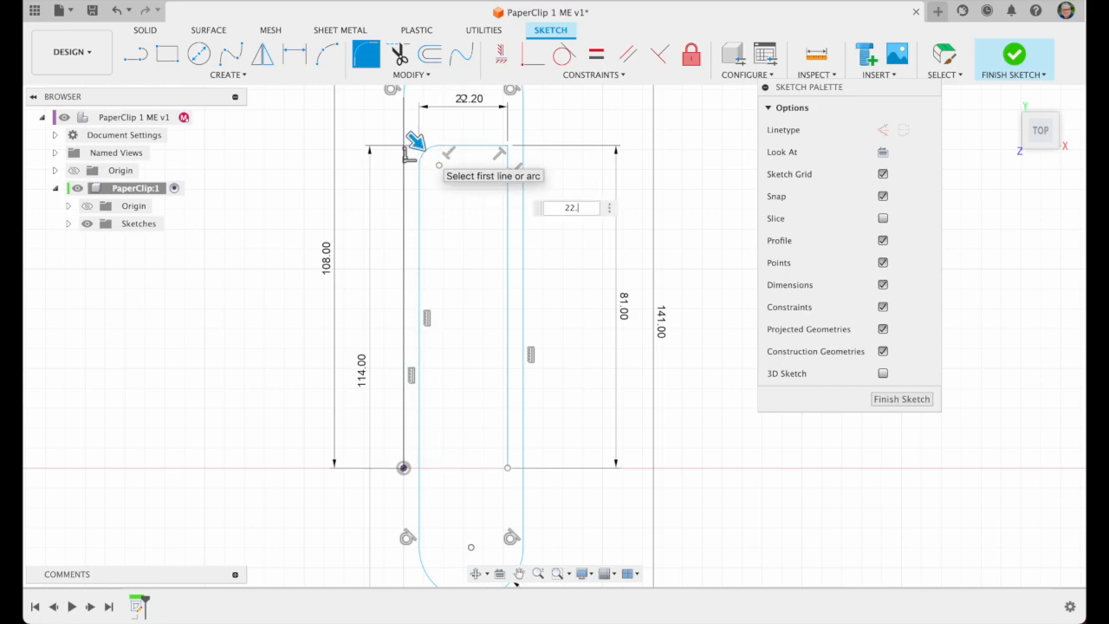
text(2/2)
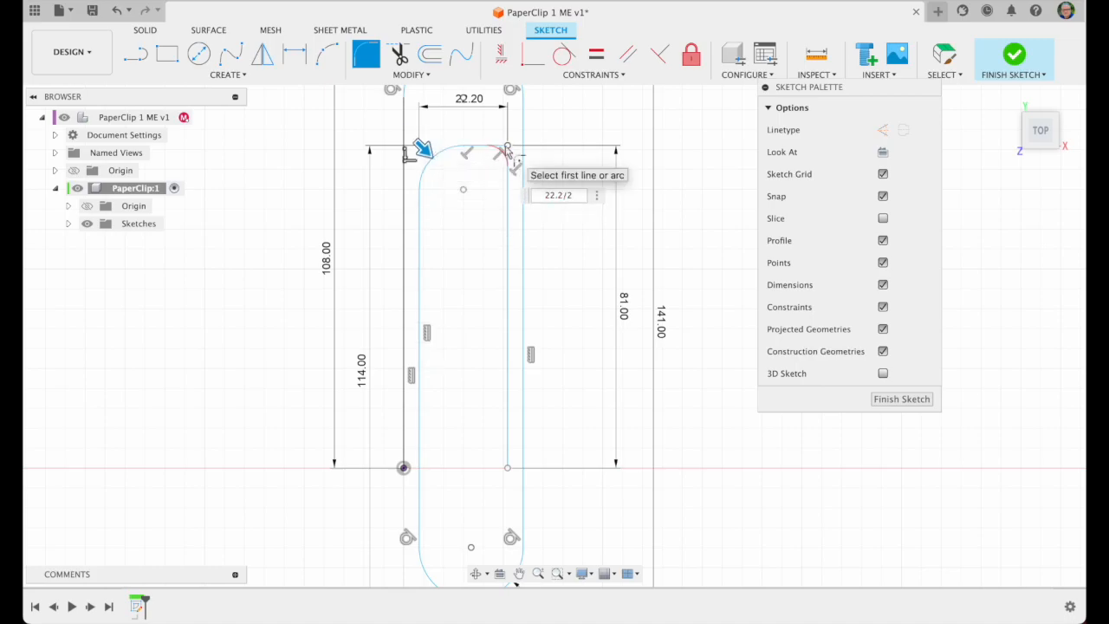
key(Return)
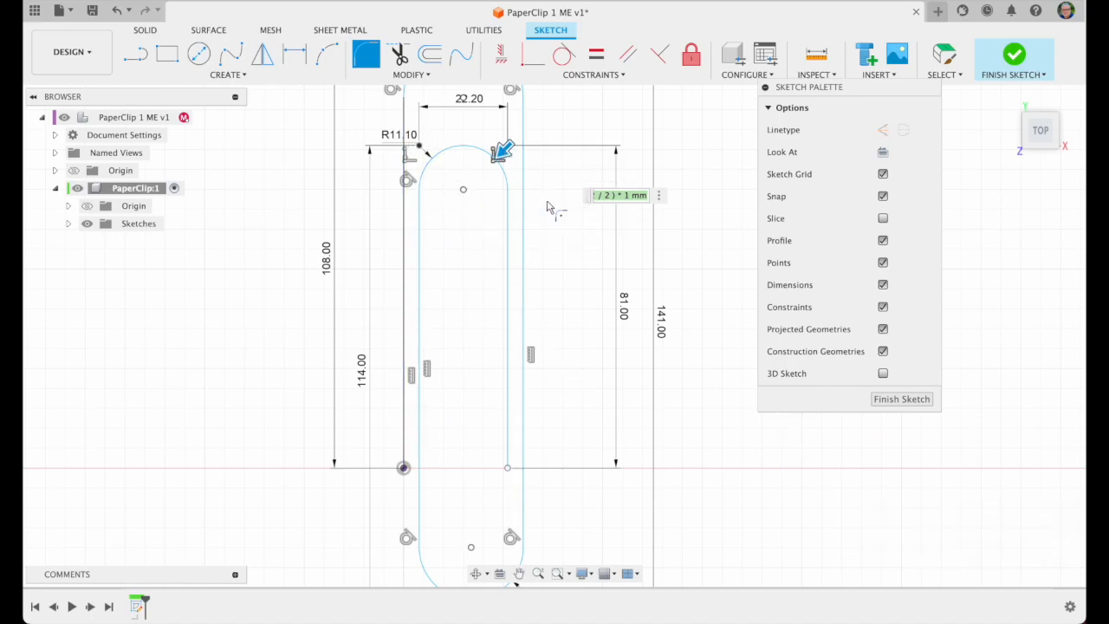
key(Return)
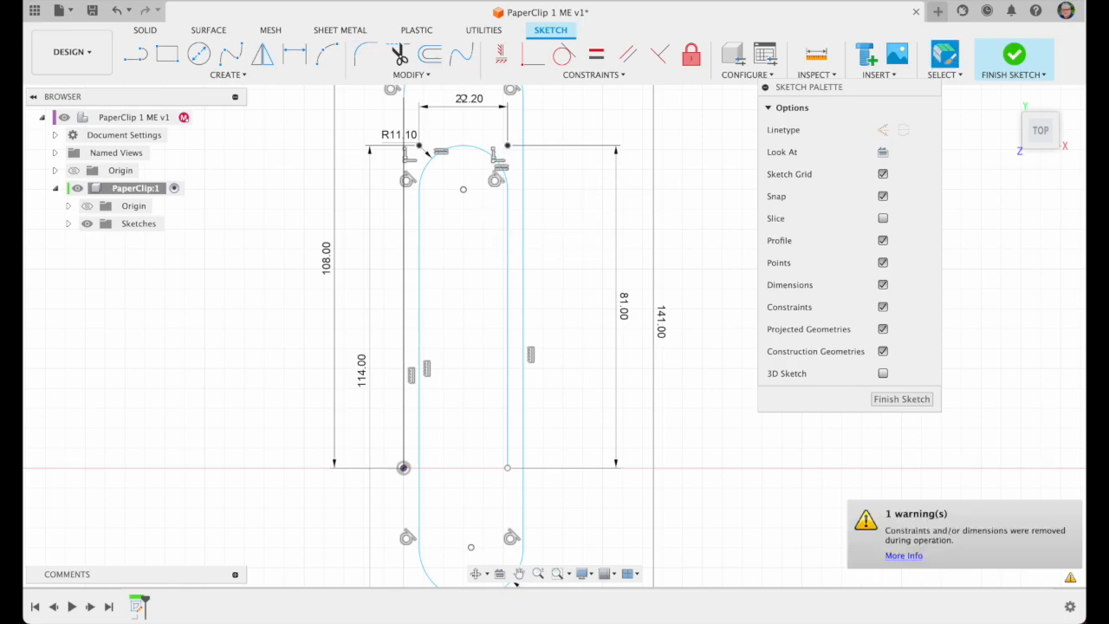
click(500, 56)
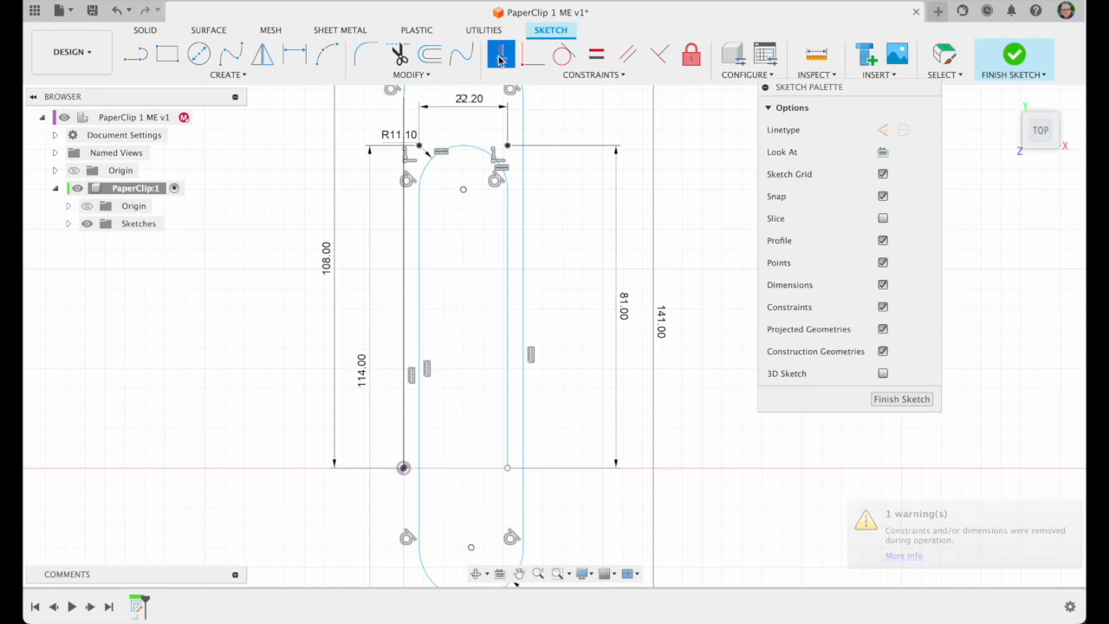
click(508, 303)
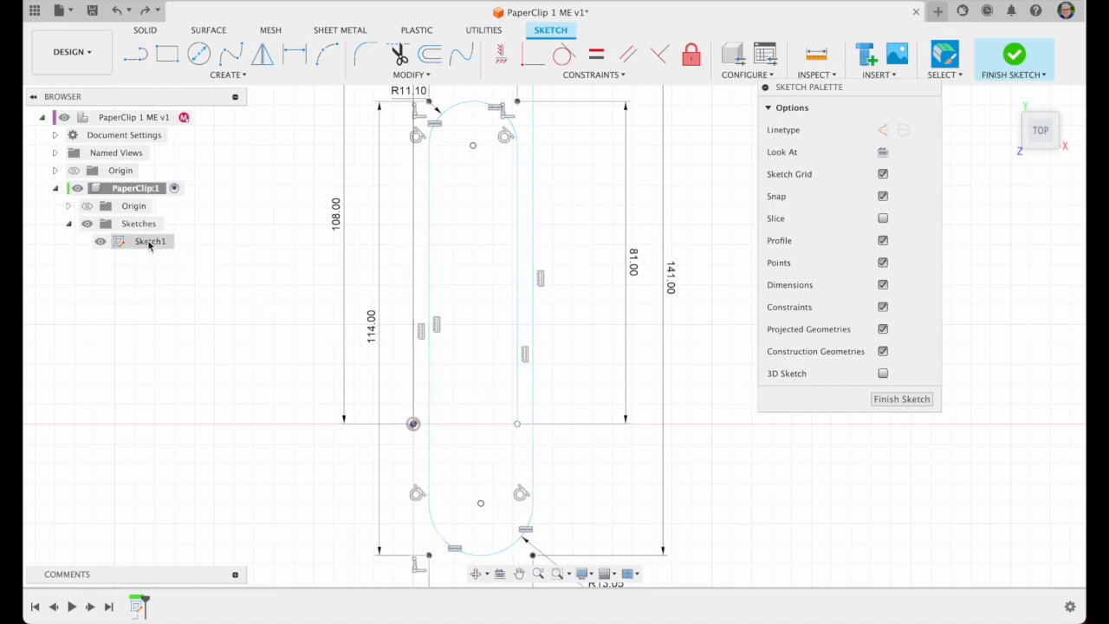
Step: Rename the clip sketch as Path
click(149, 242)
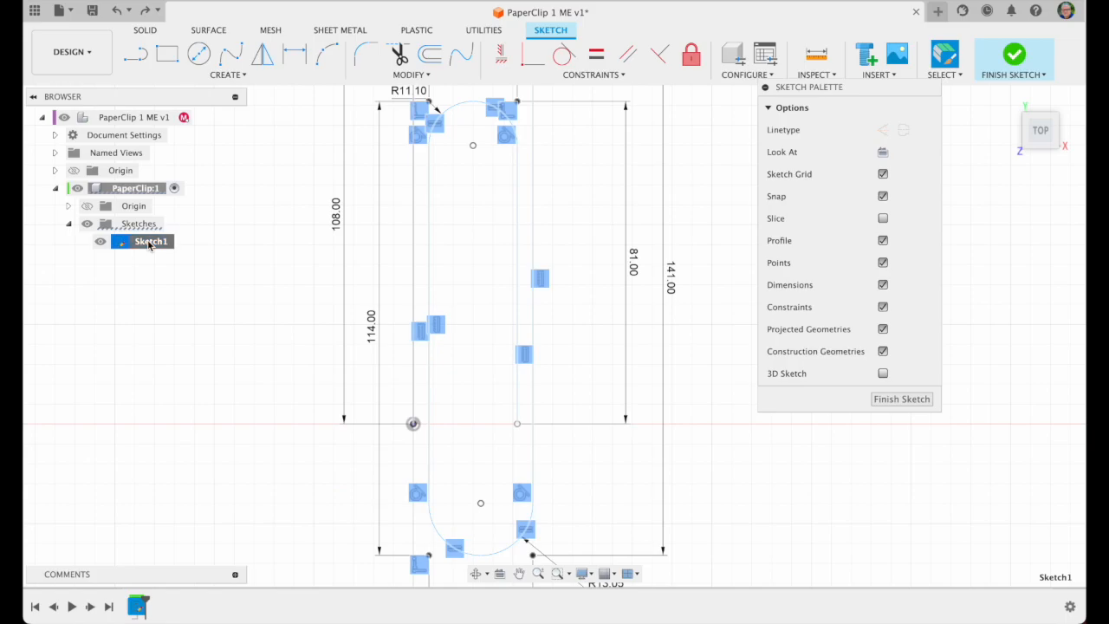
double_click(149, 241)
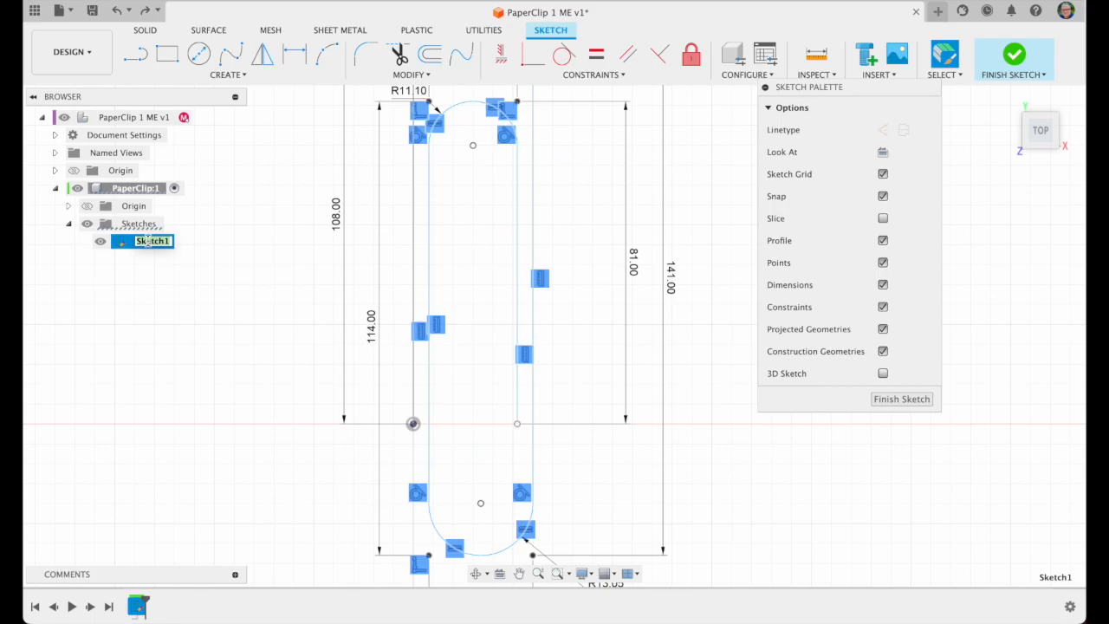
text(Path)
key(Return)
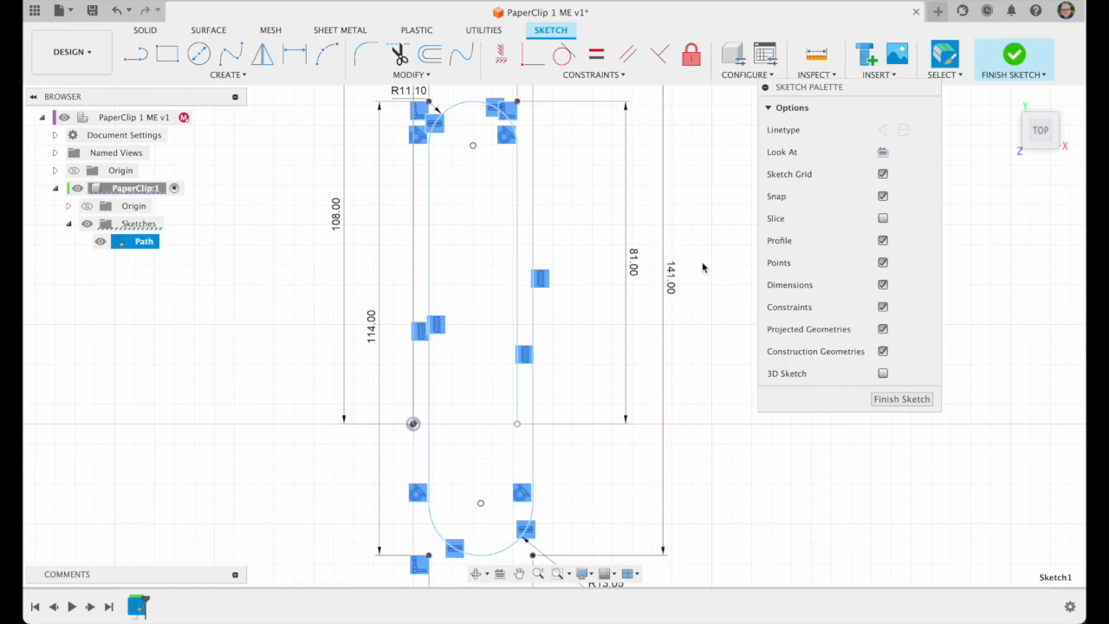
Step: Hide the sketch's constraints and dimensions, and finish the sketch
click(883, 307)
click(883, 285)
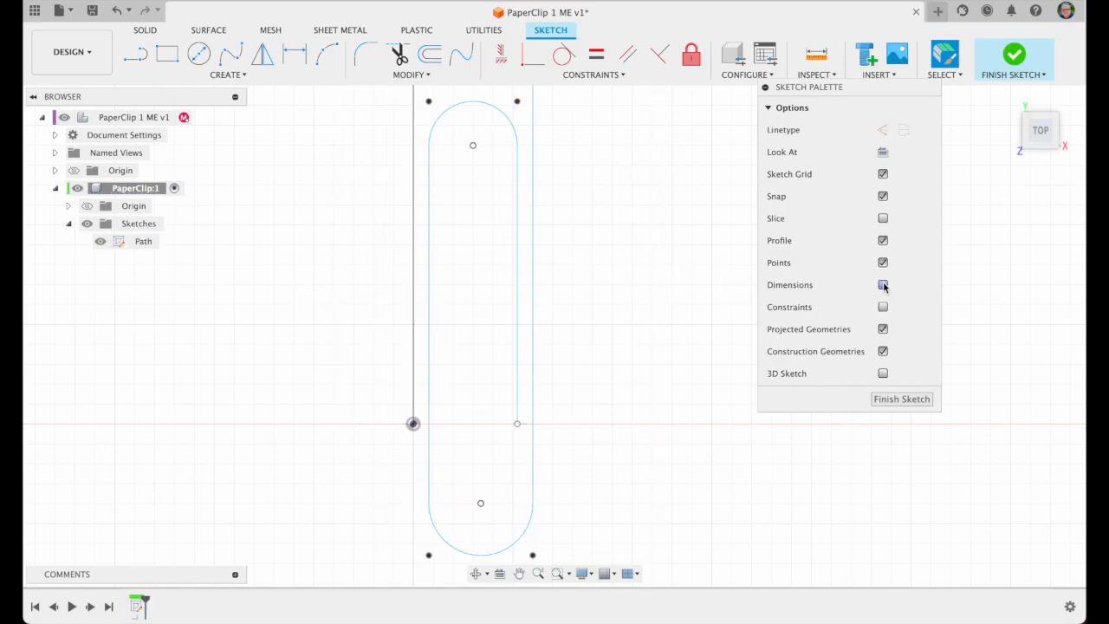
scroll(645, 257, down, 2)
scroll(645, 257, down, 1)
scroll(645, 256, down, 2)
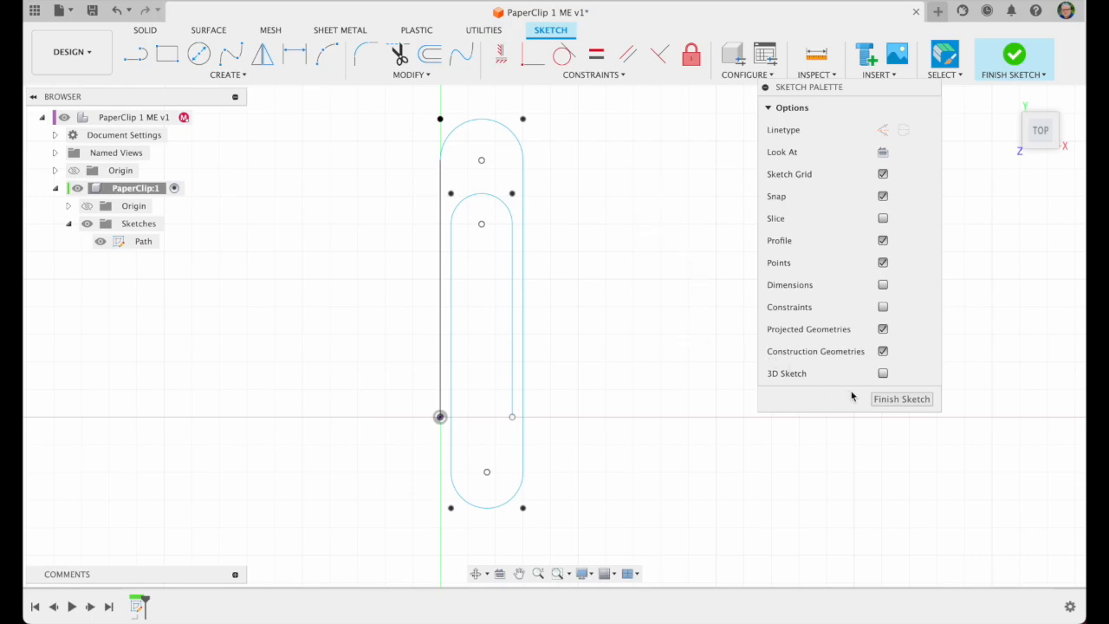
click(890, 402)
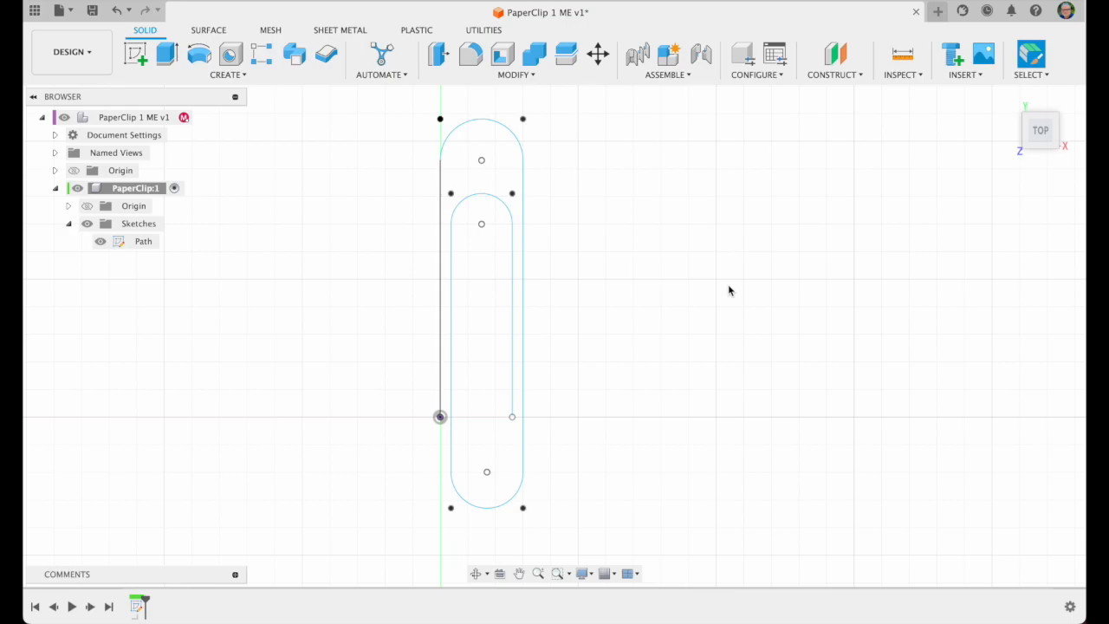
Step: Start a new sketch on the XZ plane, seen from the front, inside the PaperClip component
mouse_move(1012, 149)
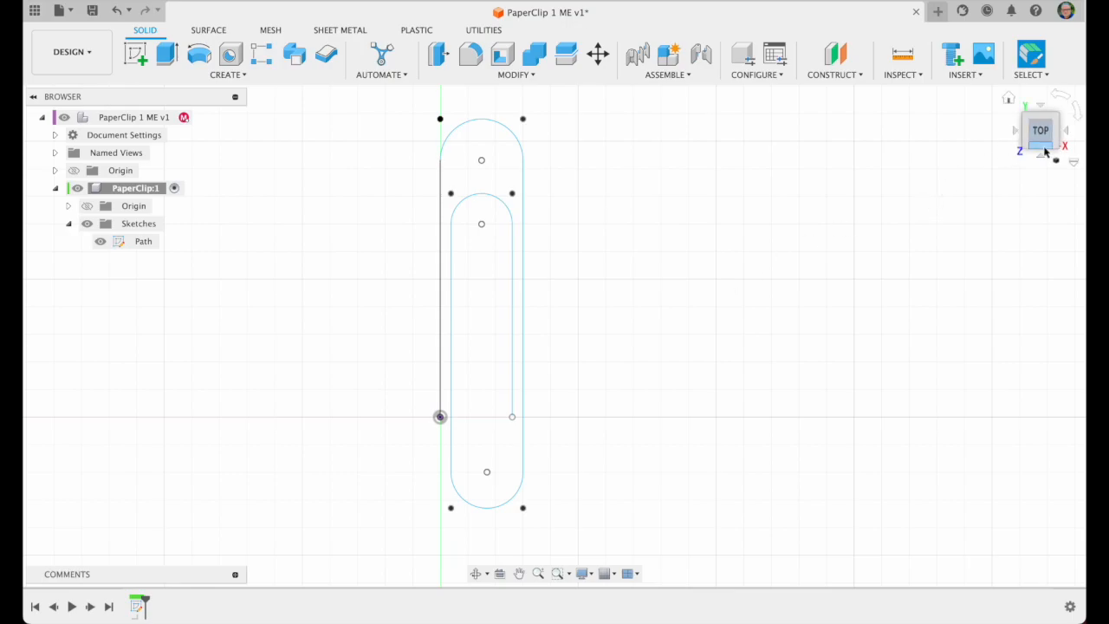
click(1009, 101)
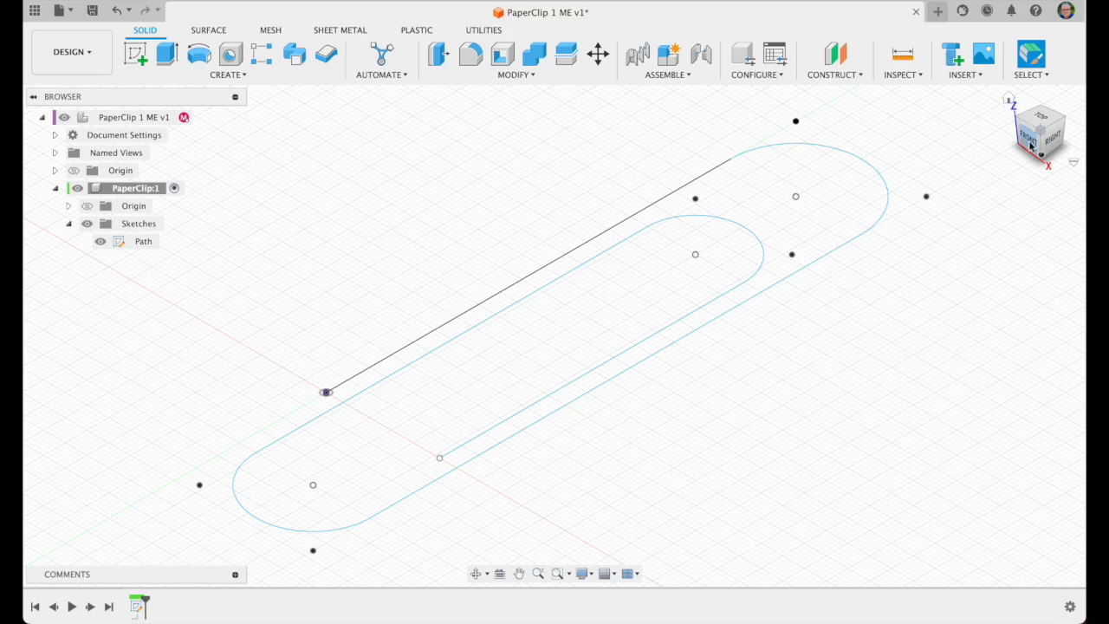
click(1031, 146)
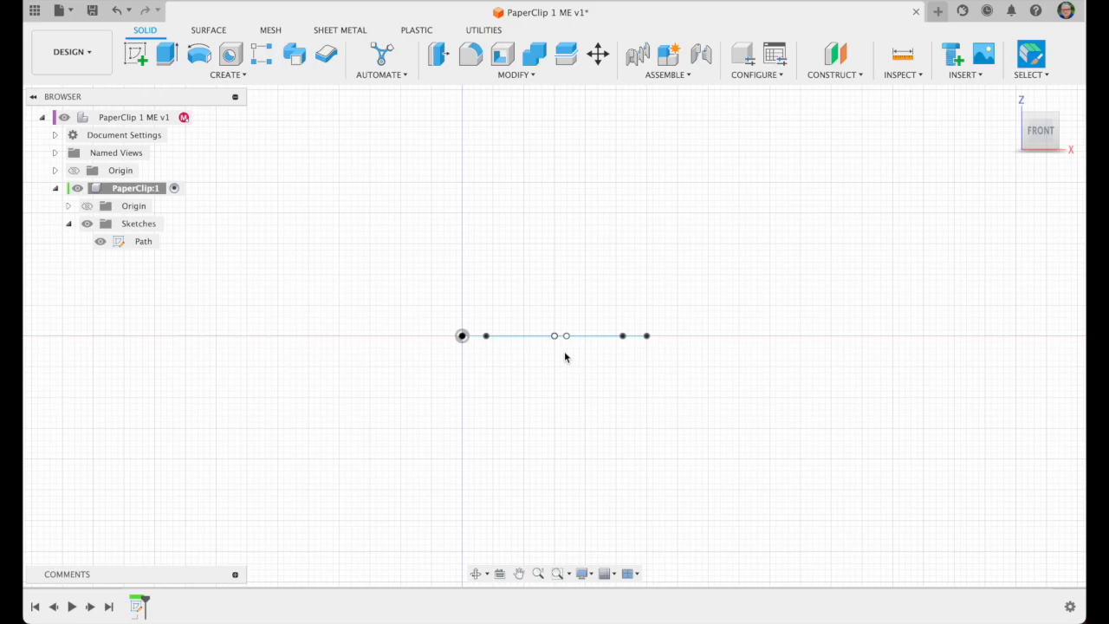
scroll(564, 356, up, 5)
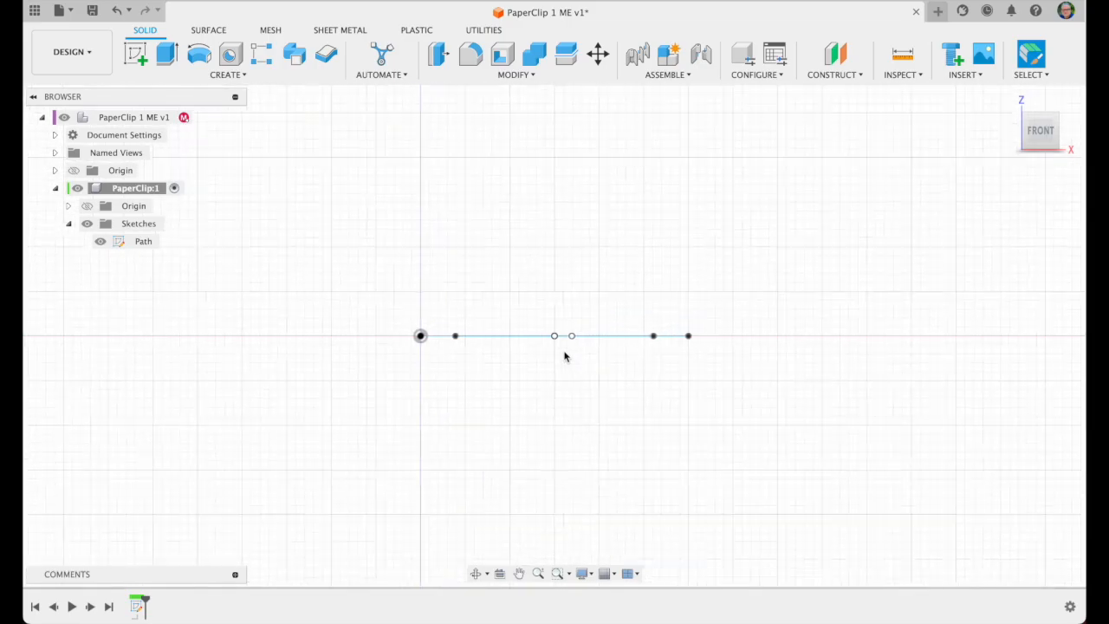
scroll(564, 356, up, 2)
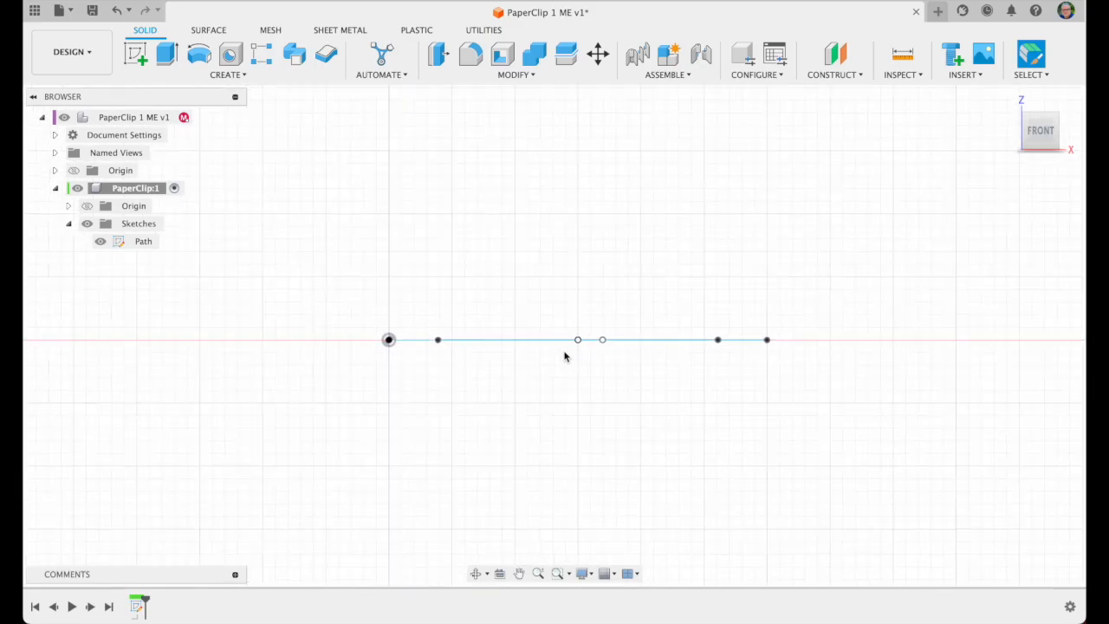
click(402, 348)
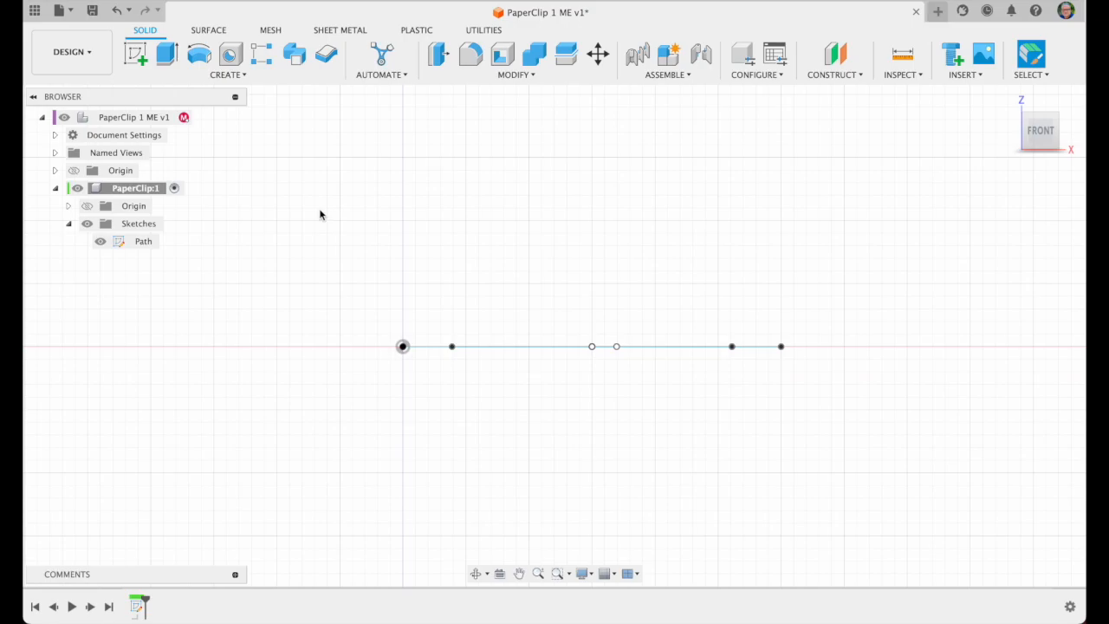
key(s)
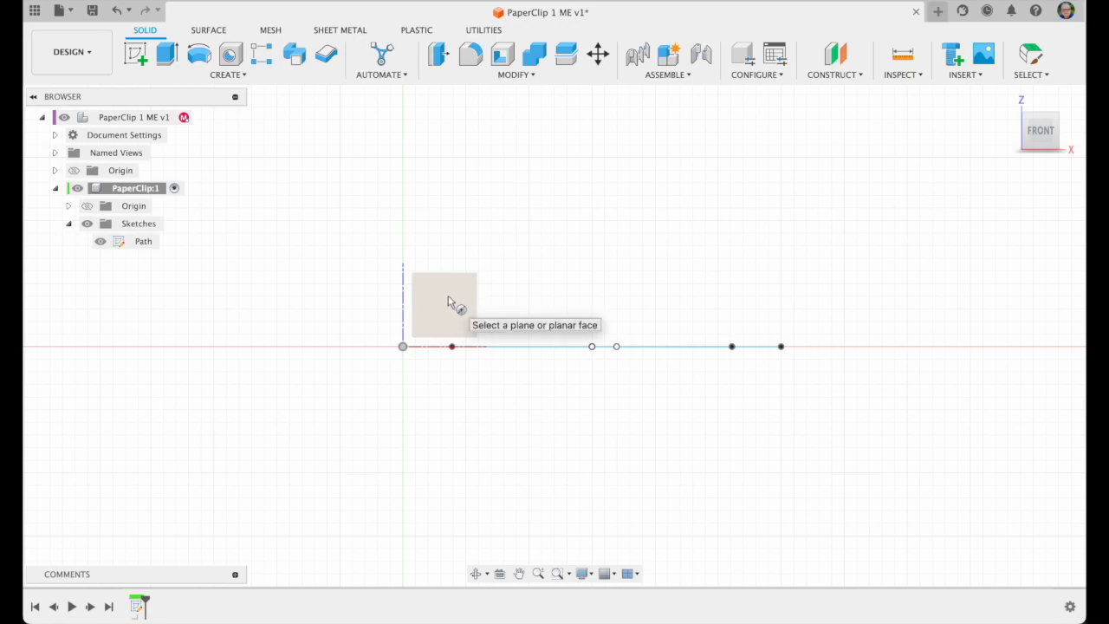
click(55, 169)
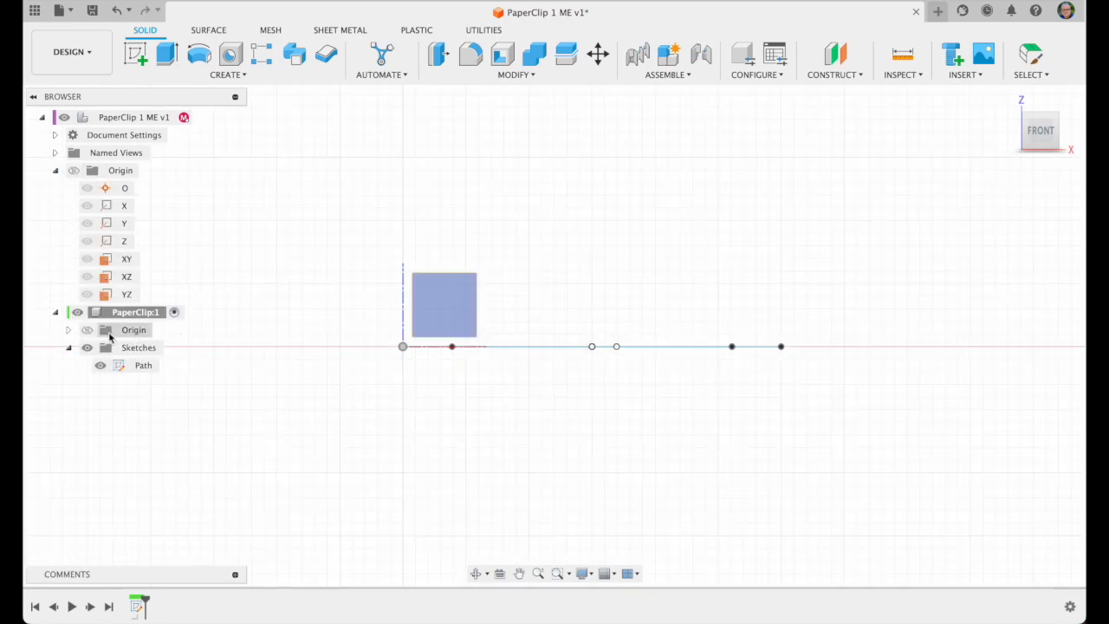
click(69, 329)
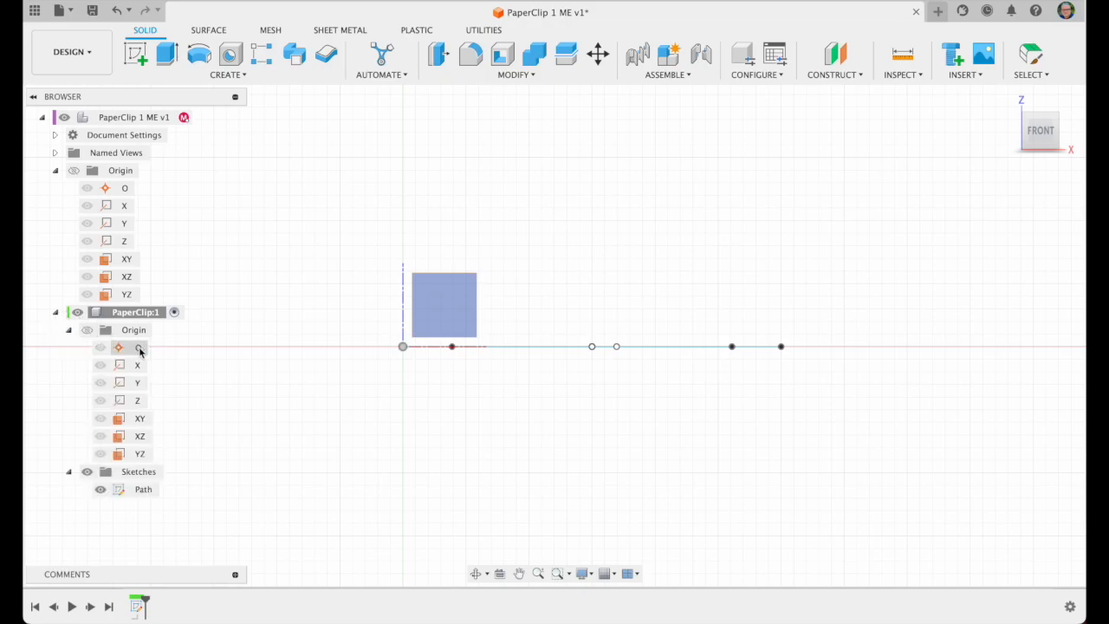
click(457, 309)
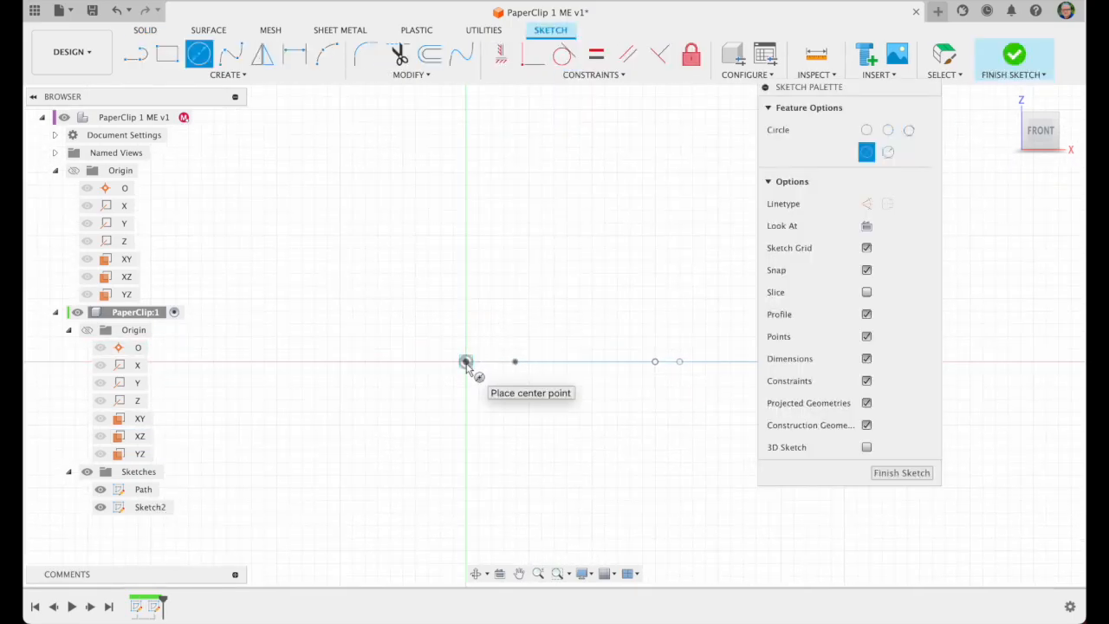
Step: Draw a 3 mm diameter circle centred on the origin, where the wire path starts
click(466, 362)
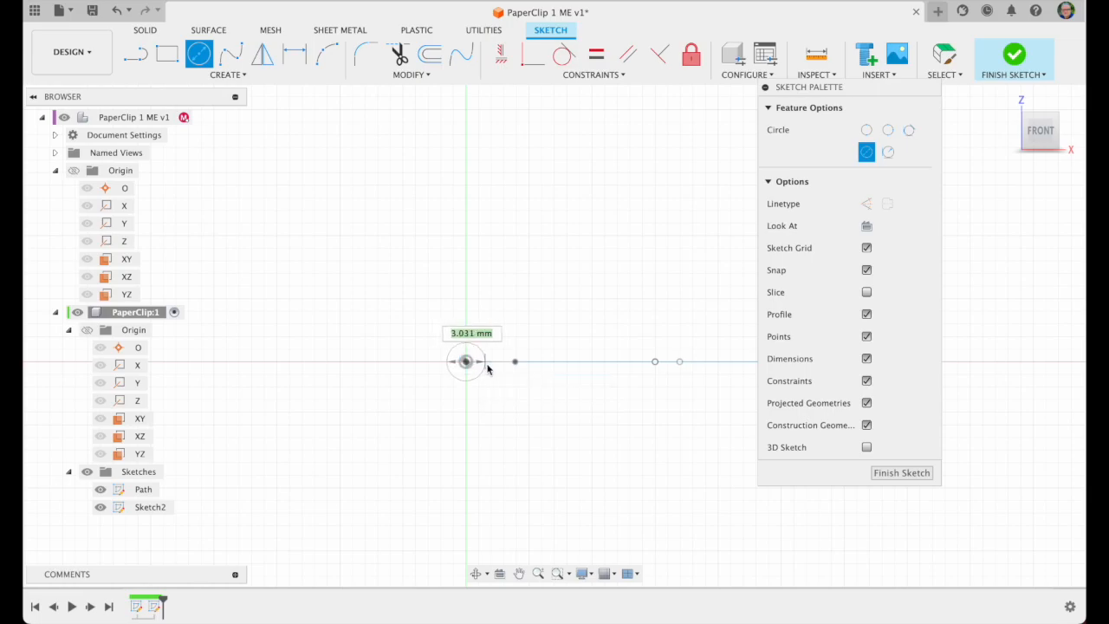
text(3)
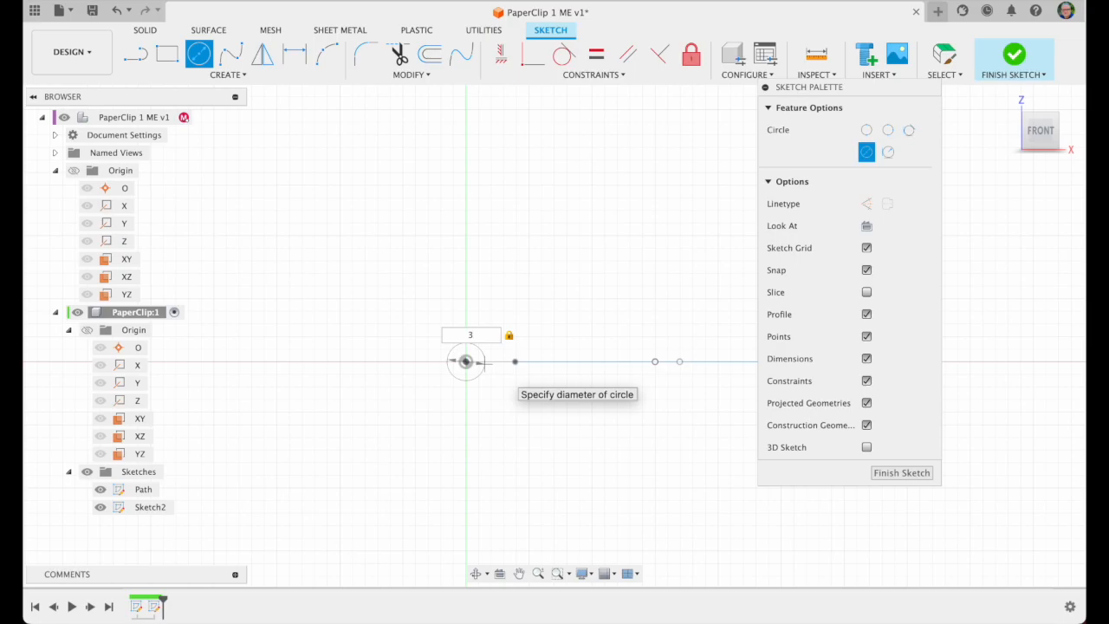
key(Return)
key(Escape)
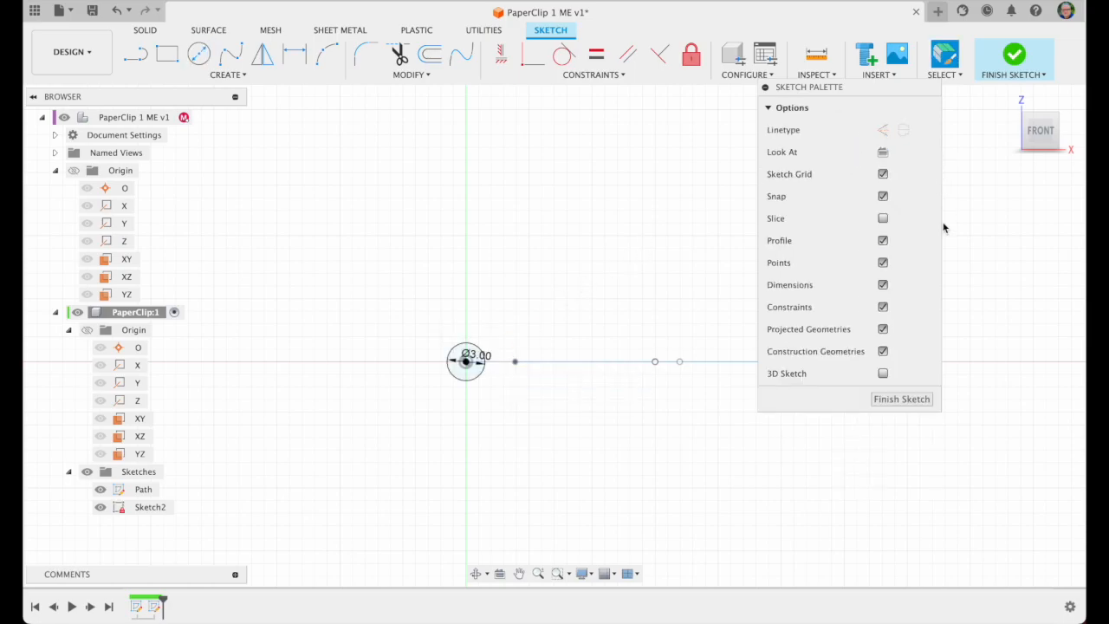
Step: Finish the circle sketch and return the model to the home view
click(911, 398)
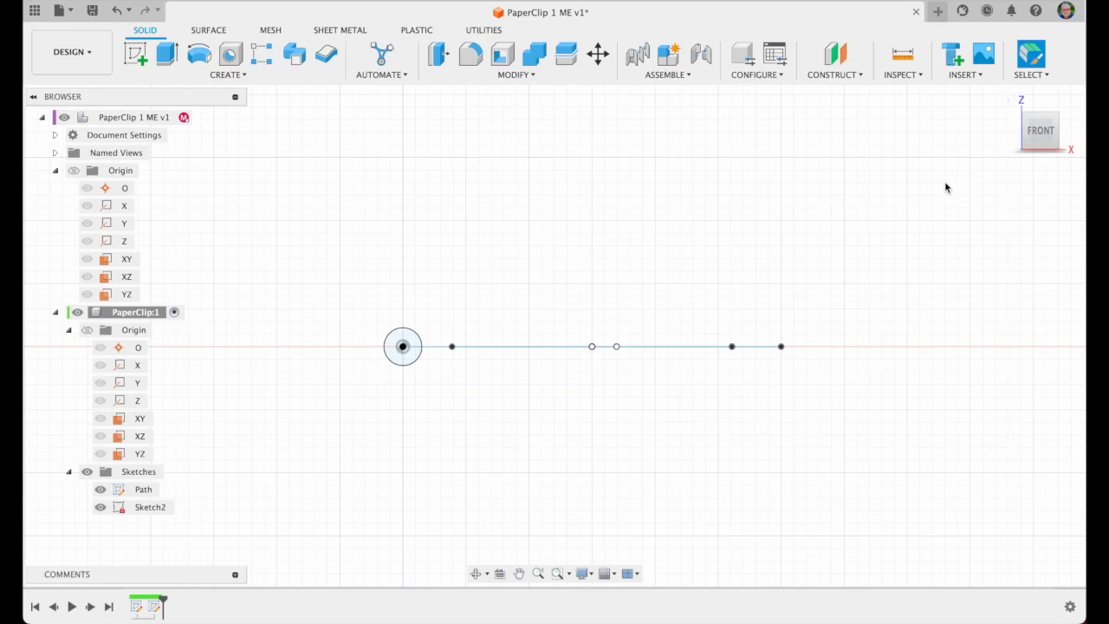
click(1010, 99)
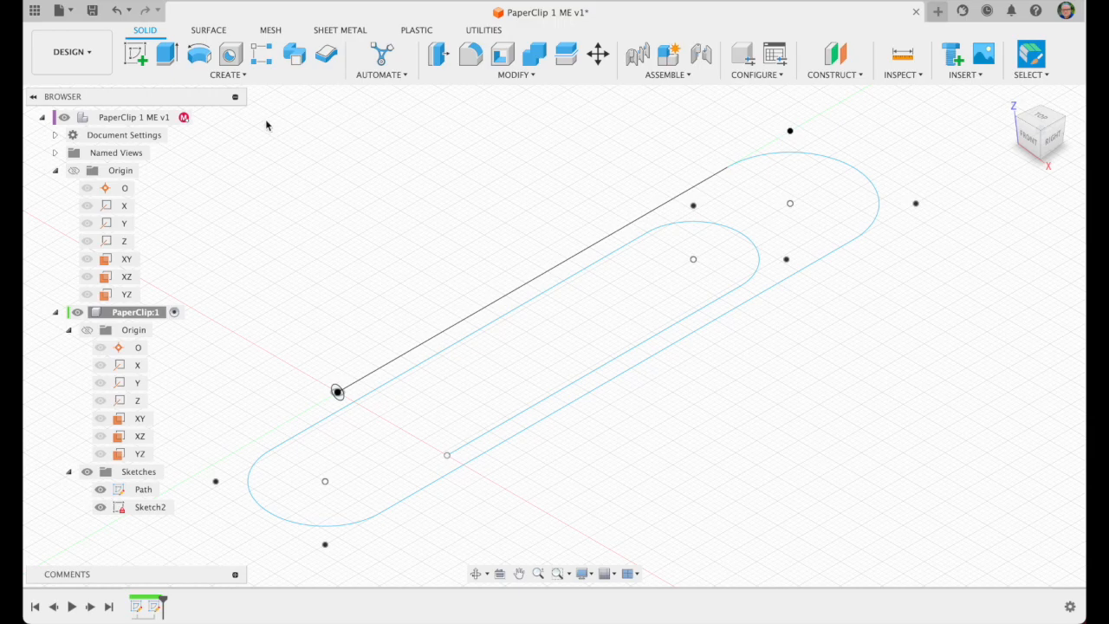
click(245, 75)
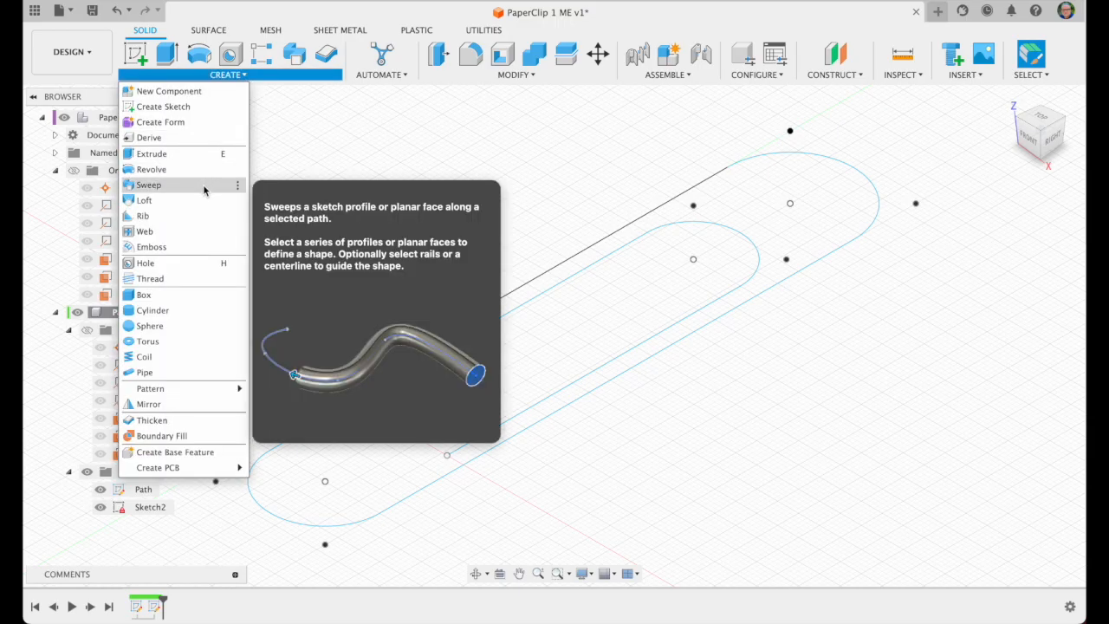
click(183, 186)
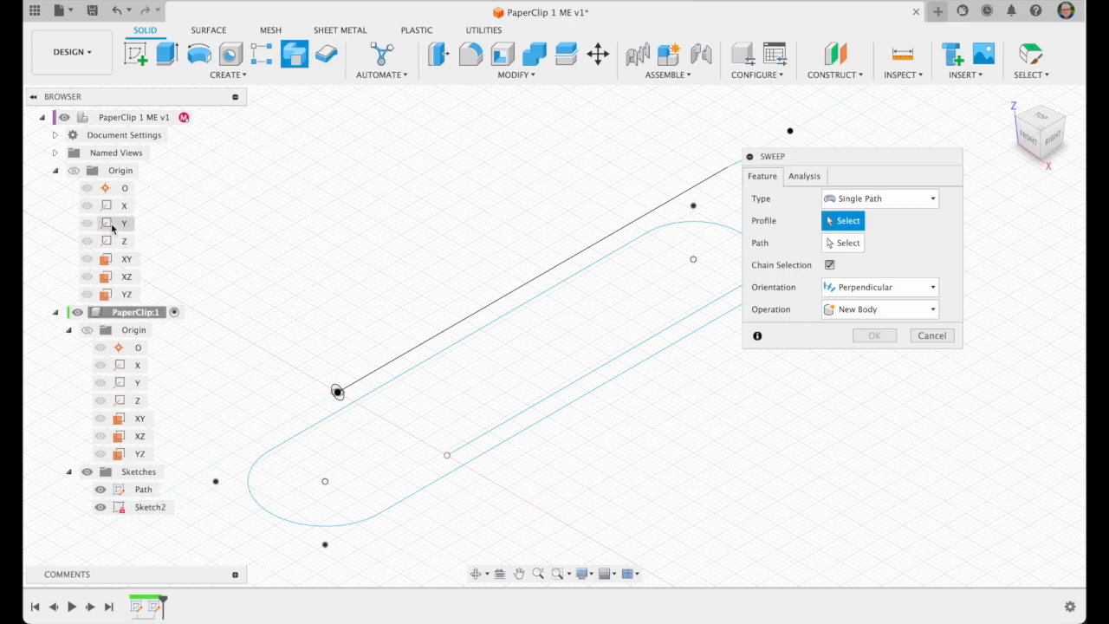
click(55, 173)
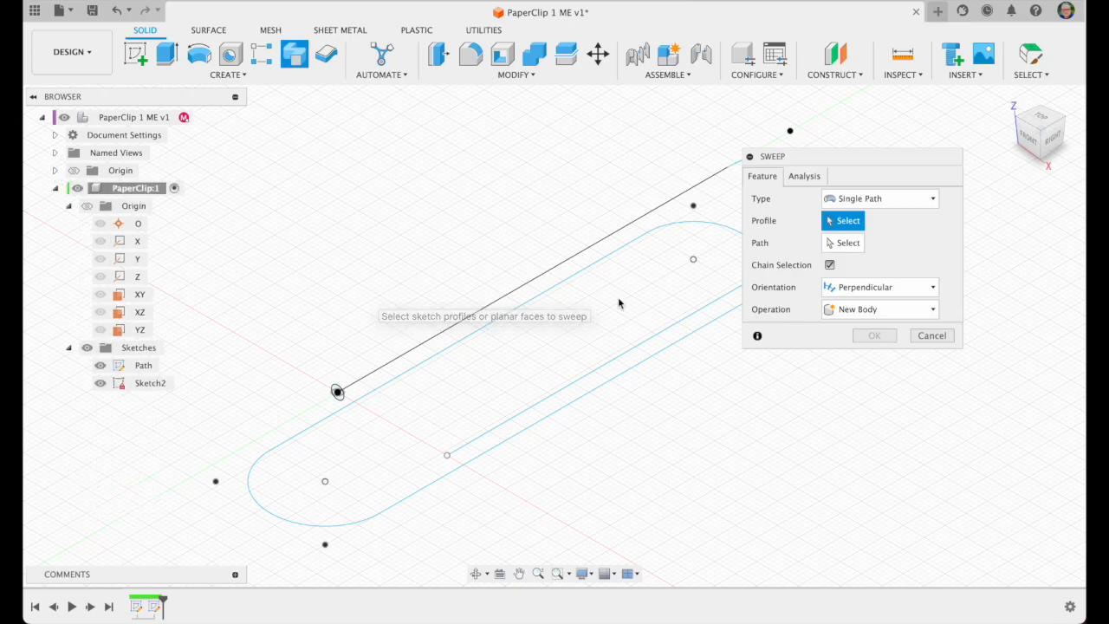
click(929, 337)
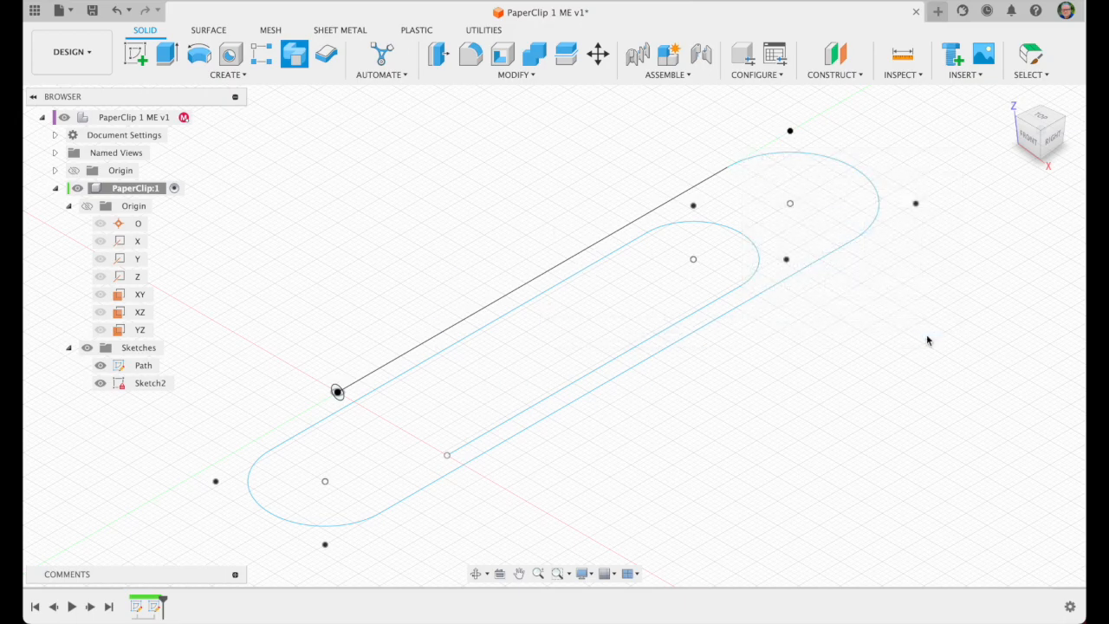
Step: Rename the circle's sketch as Circle profile and collapse the PaperClip component's Origin folder
click(156, 384)
click(156, 384)
text(Circle profile)
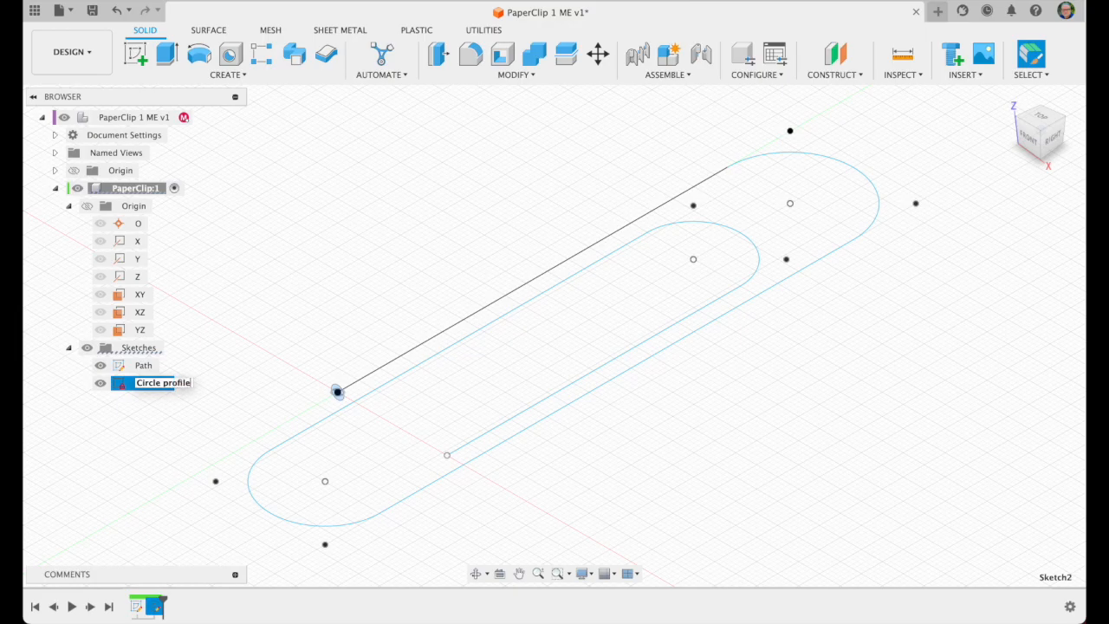
key(Return)
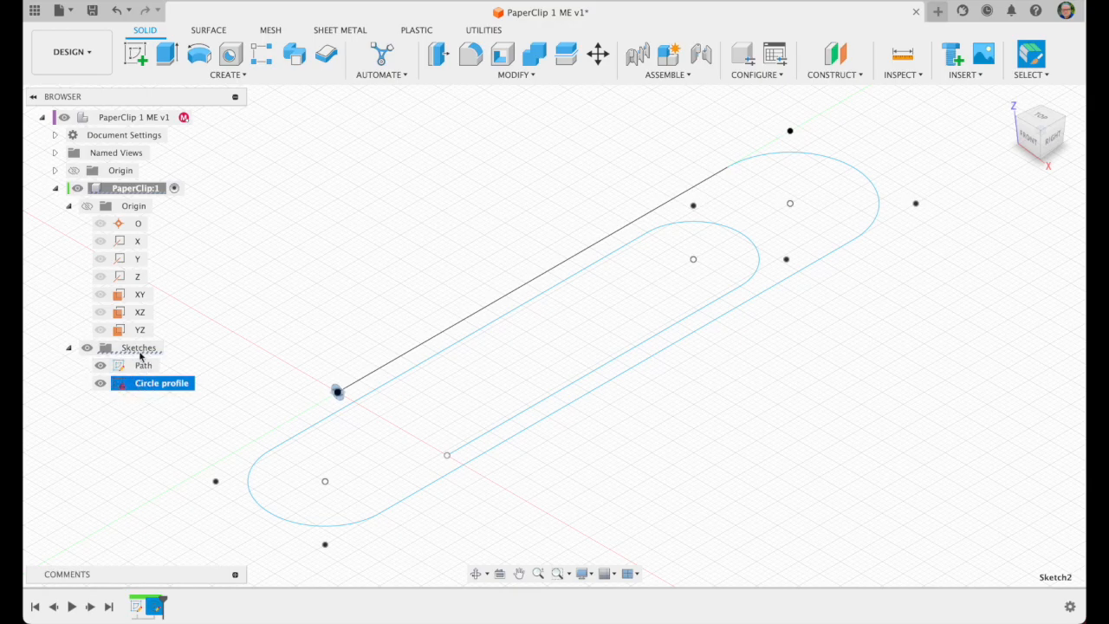
click(69, 206)
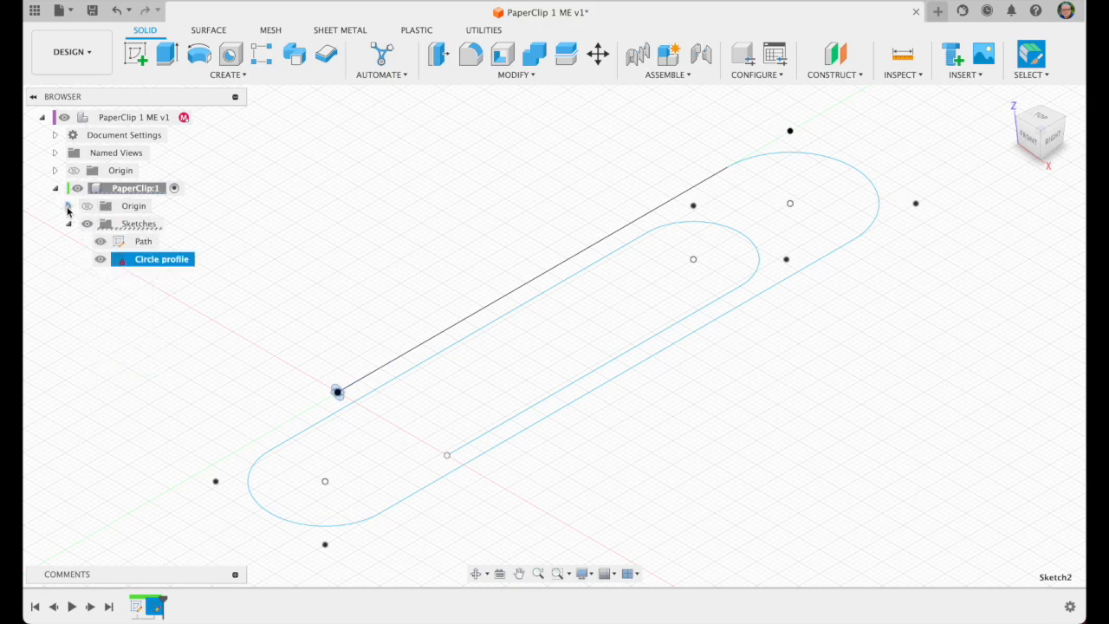
click(69, 223)
click(69, 224)
Step: Start a single-path Sweep with the circle at the wire's start as its profile
click(227, 74)
click(192, 184)
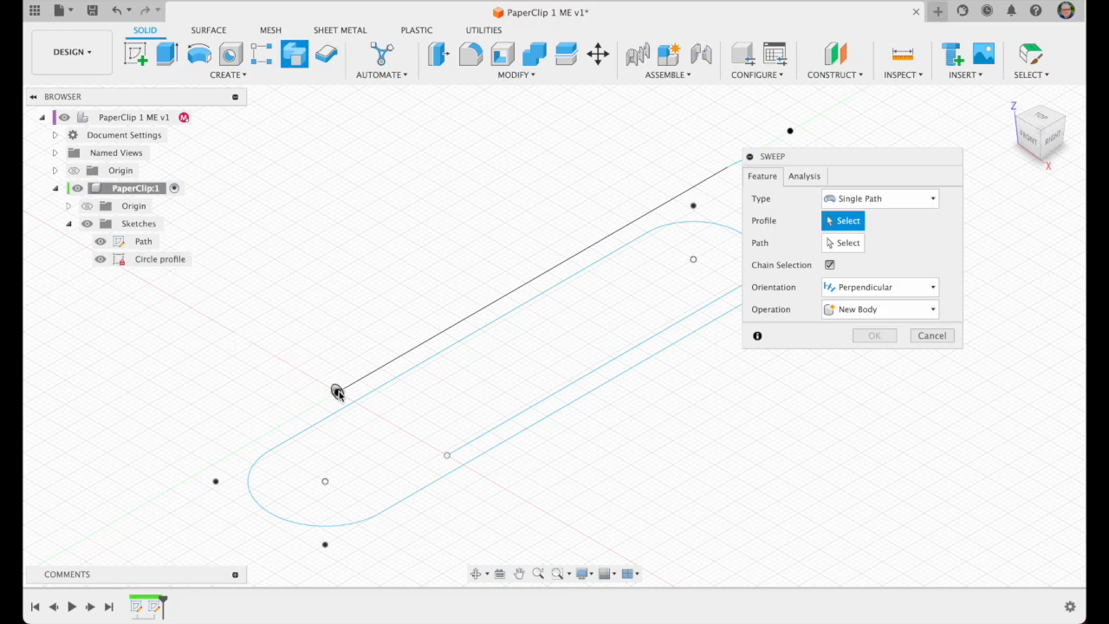
click(338, 392)
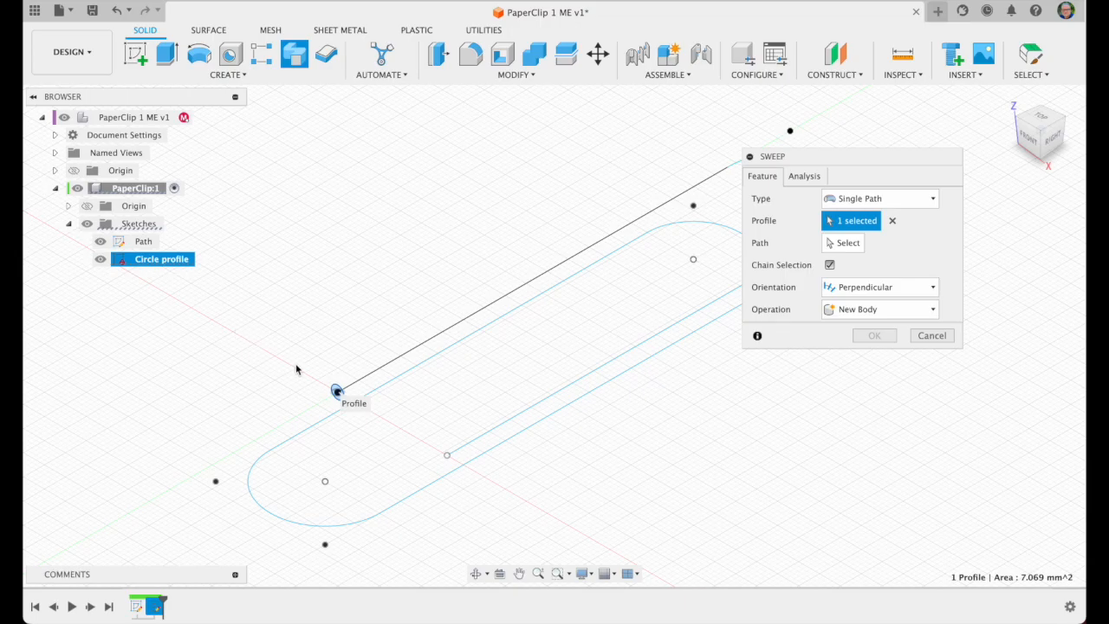
scroll(296, 368, up, 5)
scroll(296, 369, left, 3)
scroll(295, 369, down, 2)
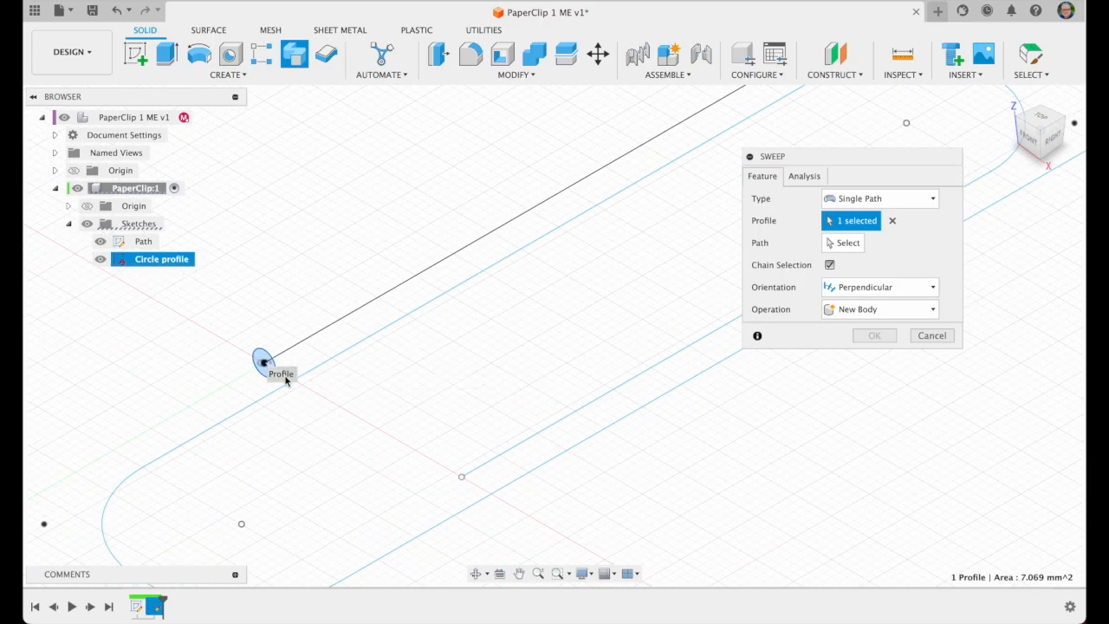
scroll(427, 410, down, 5)
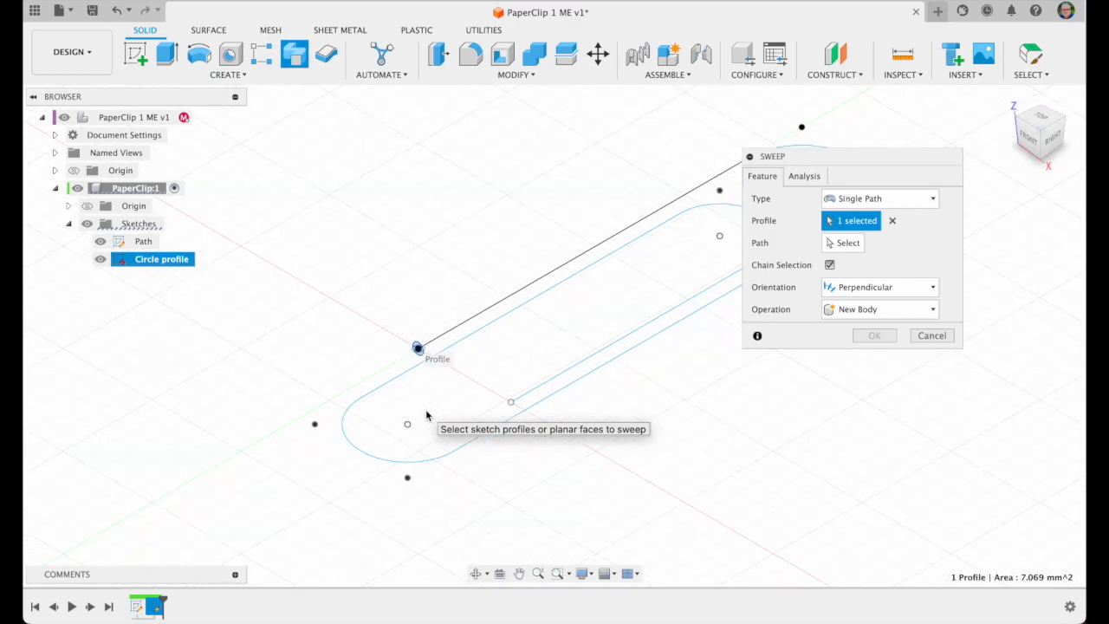
scroll(426, 414, right, 5)
scroll(426, 414, up, 2)
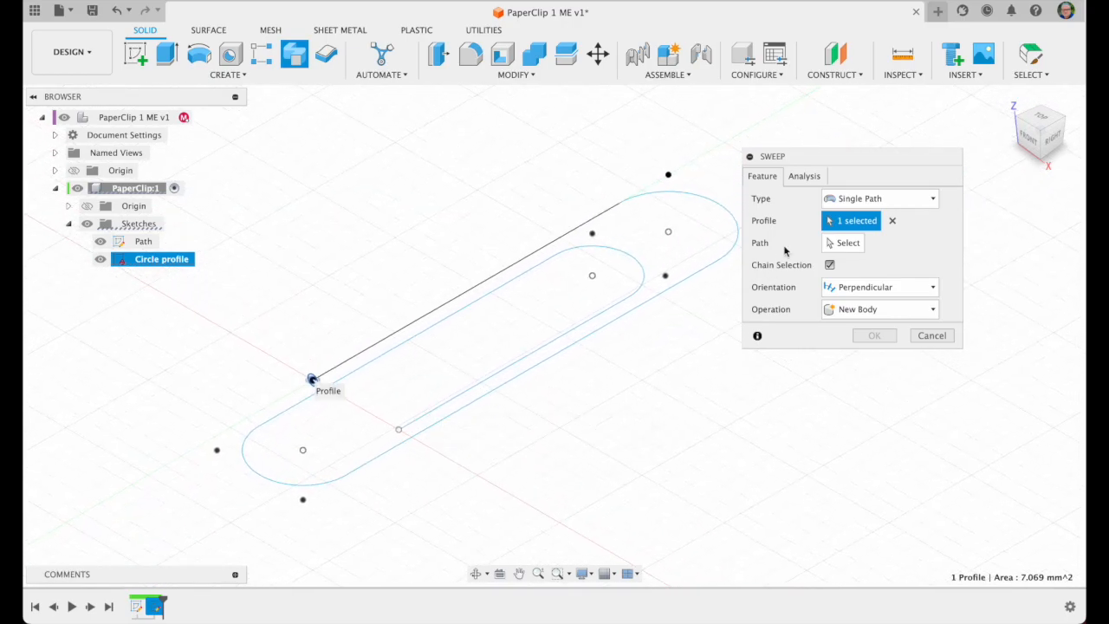
drag(829, 163, 930, 191)
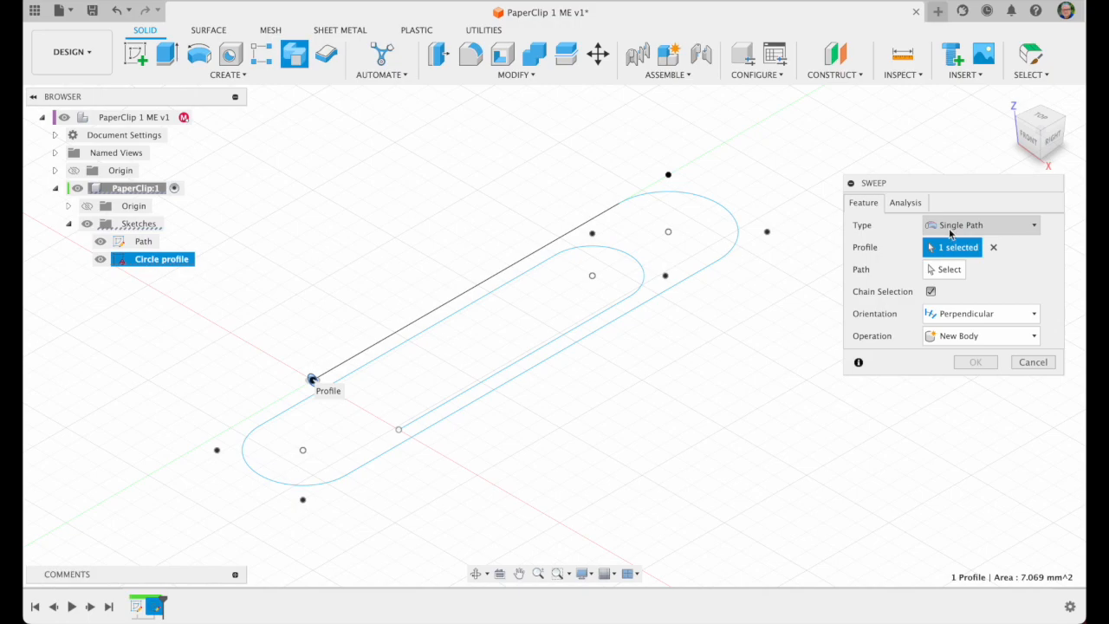
Step: Choose the wire sketch as the sweep path, adding segments until the whole clip outline is covered
click(947, 272)
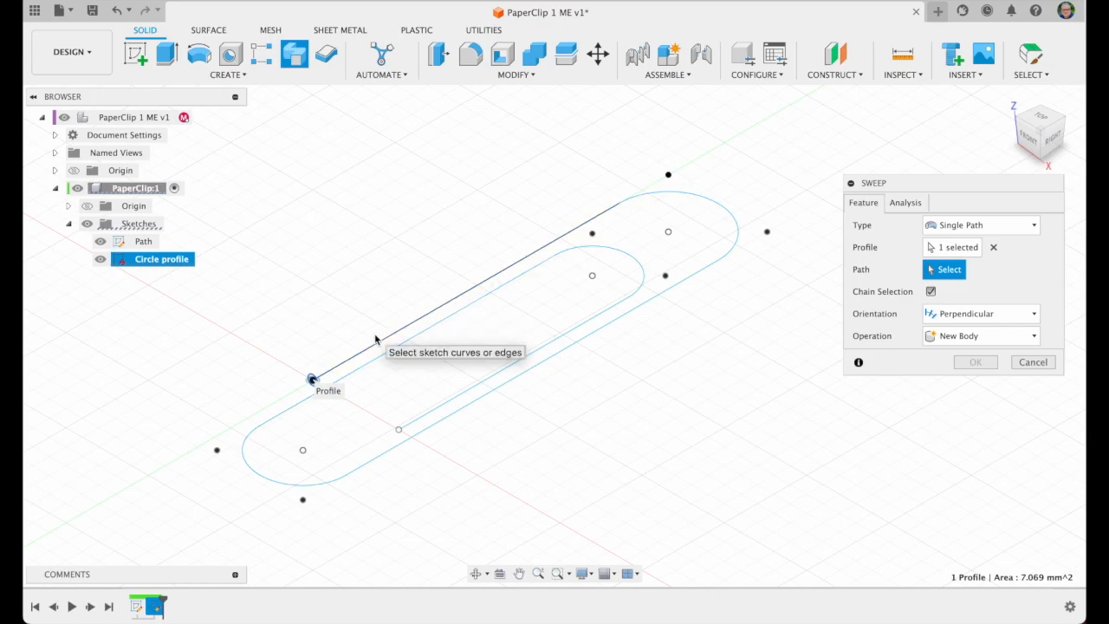
click(448, 305)
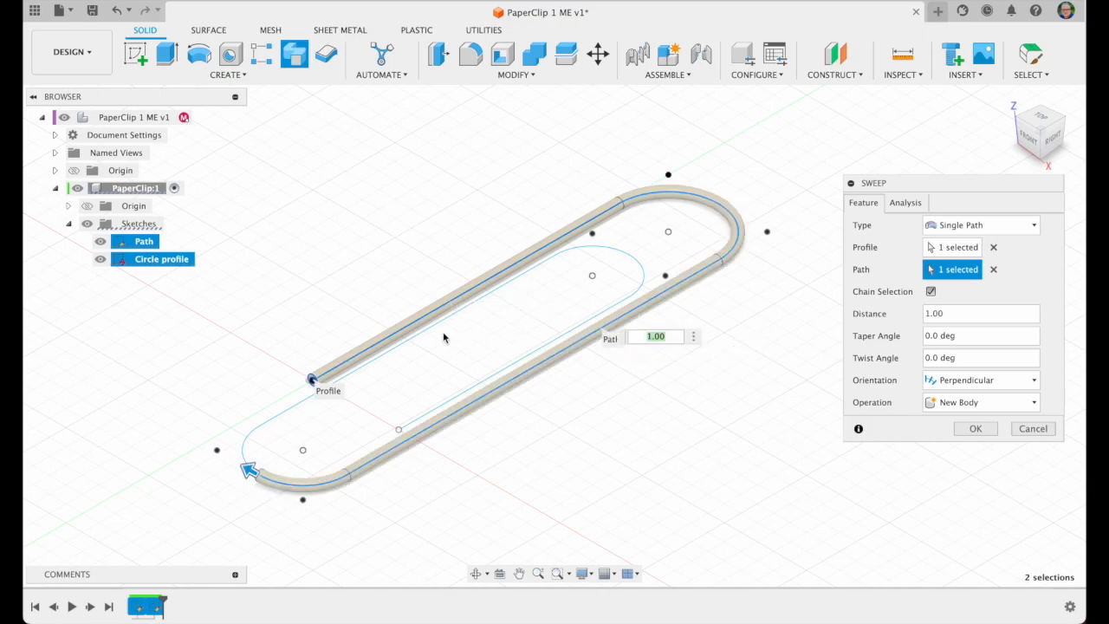
click(413, 338)
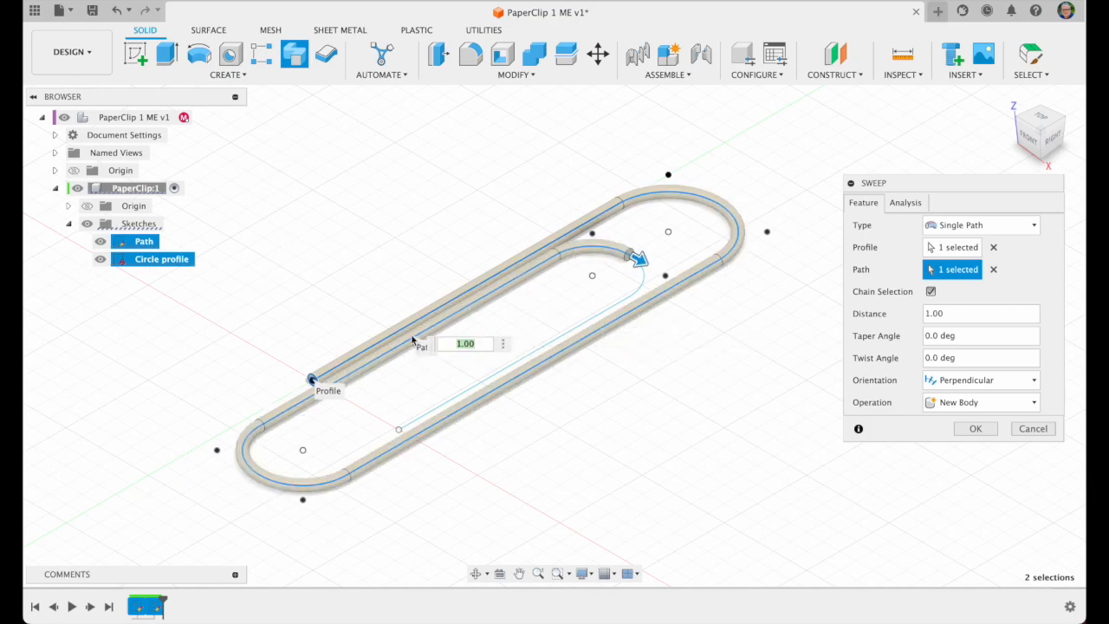
click(533, 353)
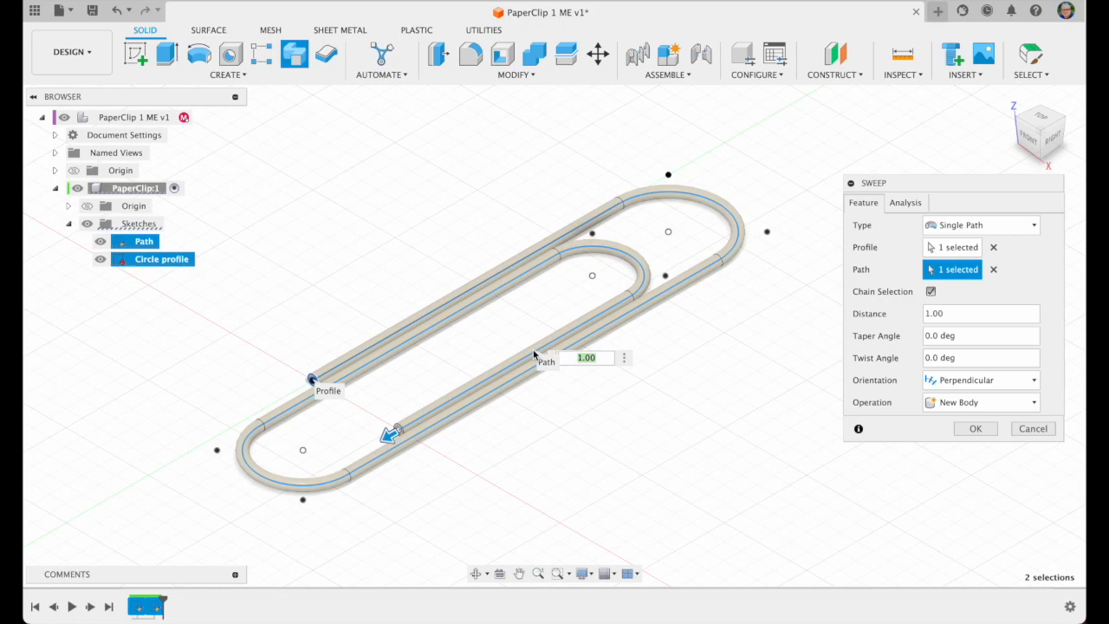
Step: Try a sweep distance of 0.25, set it back to 1, and create the clip as a new body
double_click(944, 313)
text(.25)
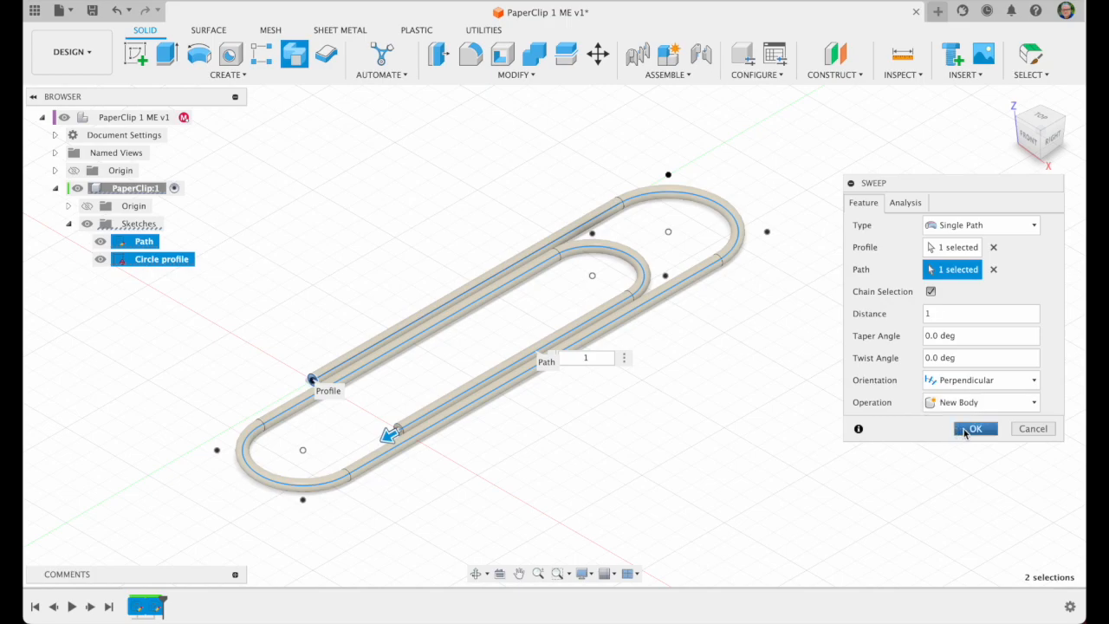
click(972, 429)
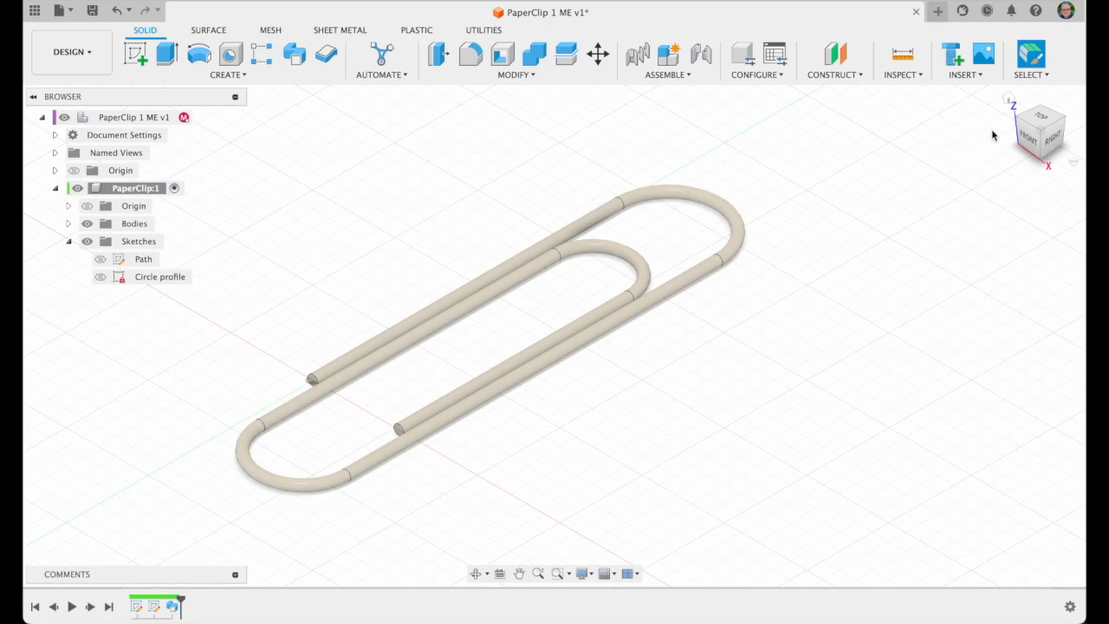
scroll(799, 231, up, 5)
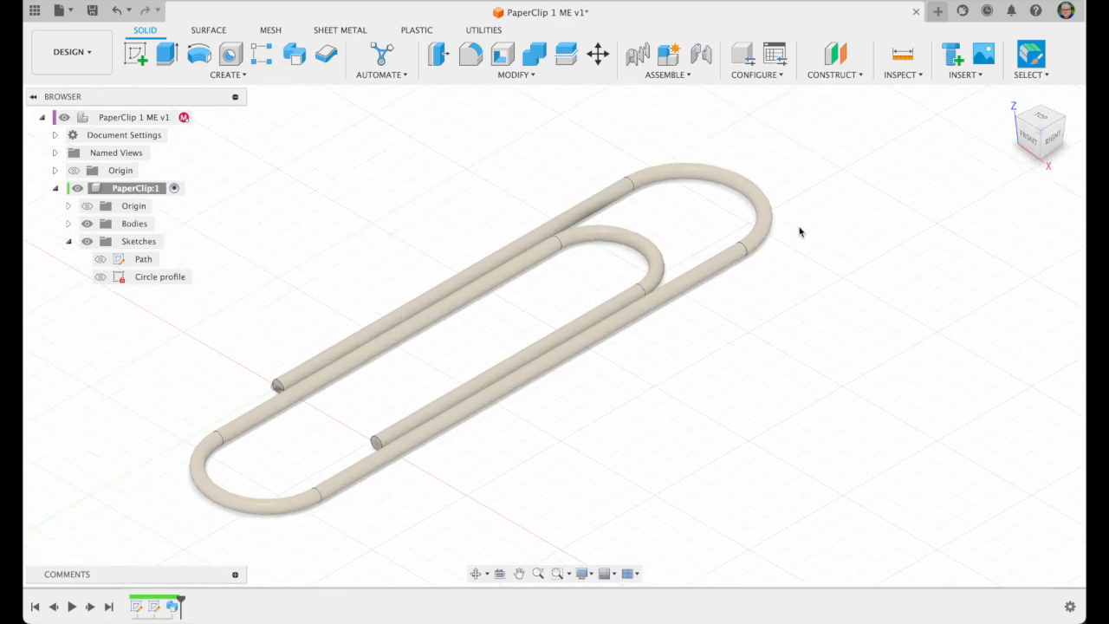
scroll(798, 230, down, 3)
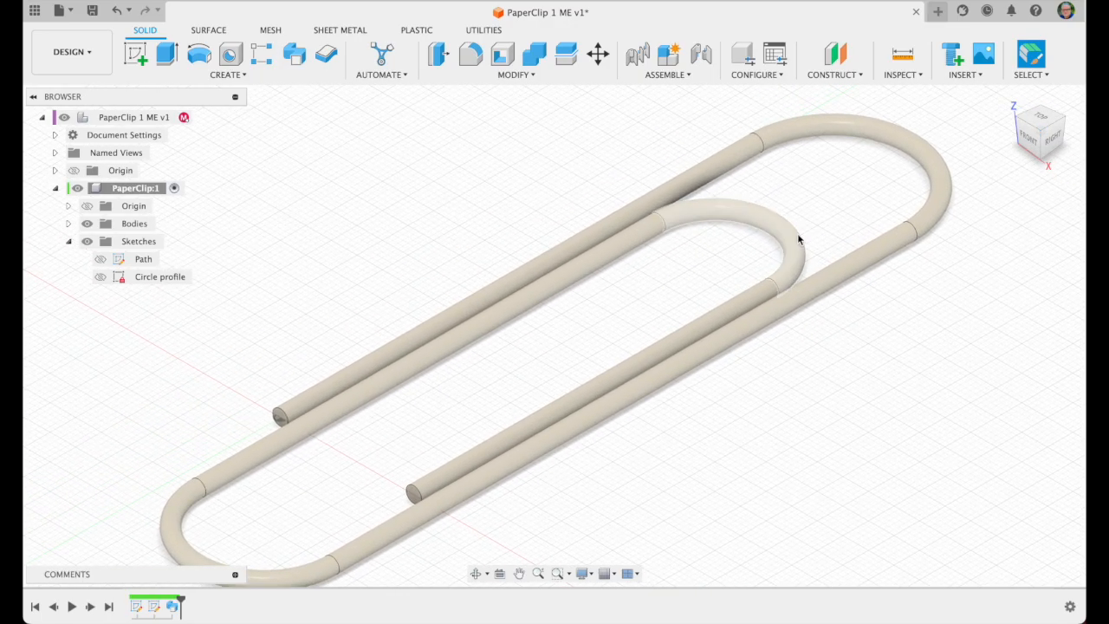
scroll(788, 244, up, 2)
scroll(790, 244, down, 1)
scroll(790, 244, left, 2)
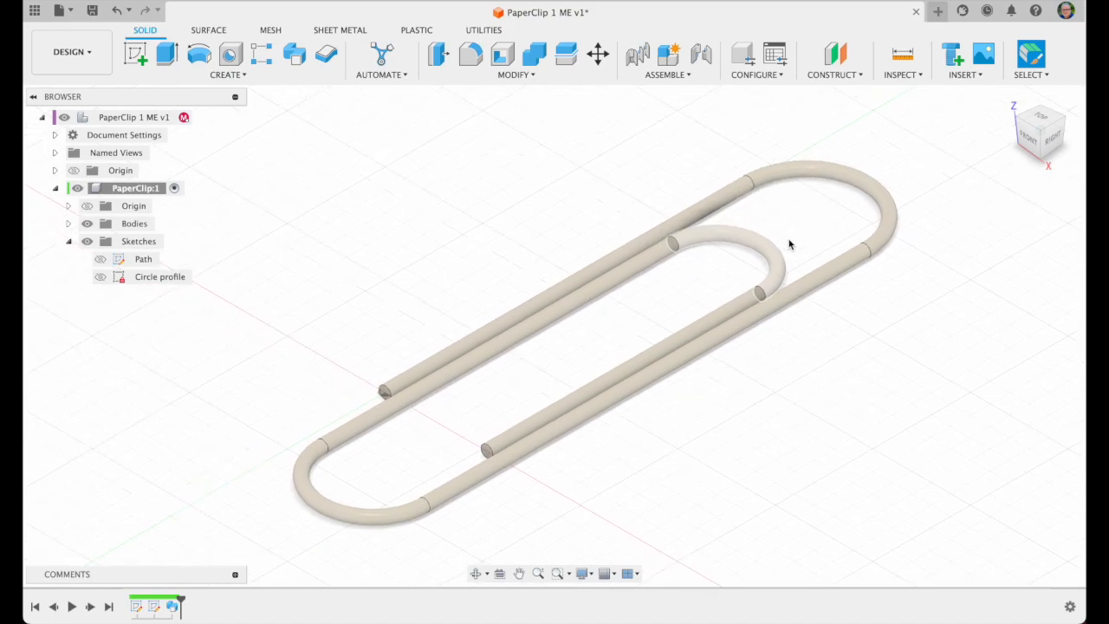
scroll(790, 244, right, 1)
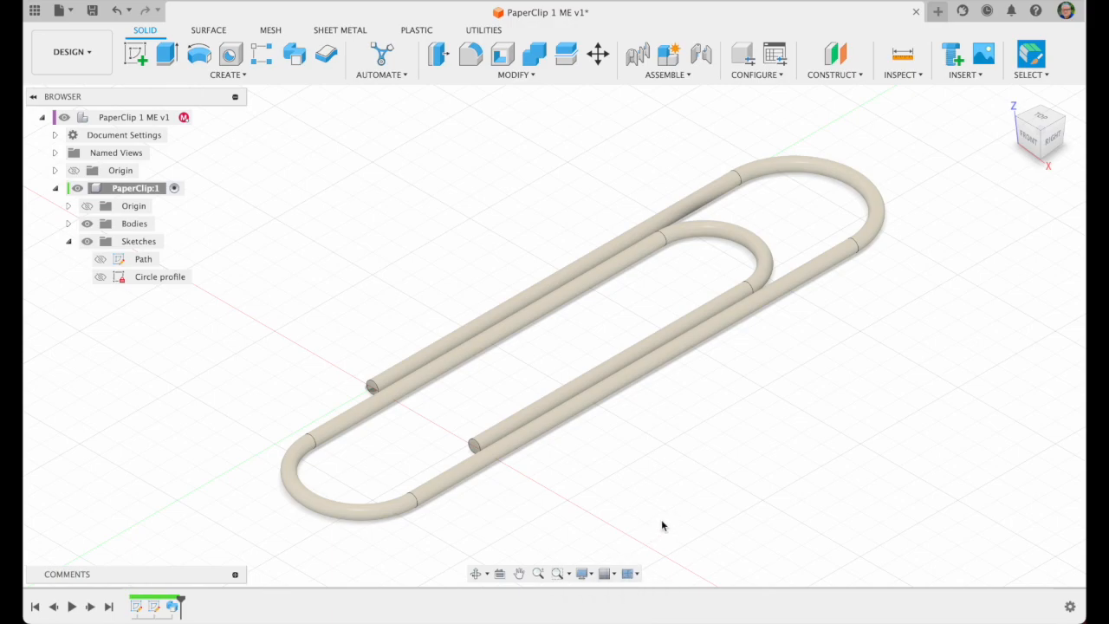
Step: Find the Gold - Polished appearance in the library and apply it to the paper clip body
key(a)
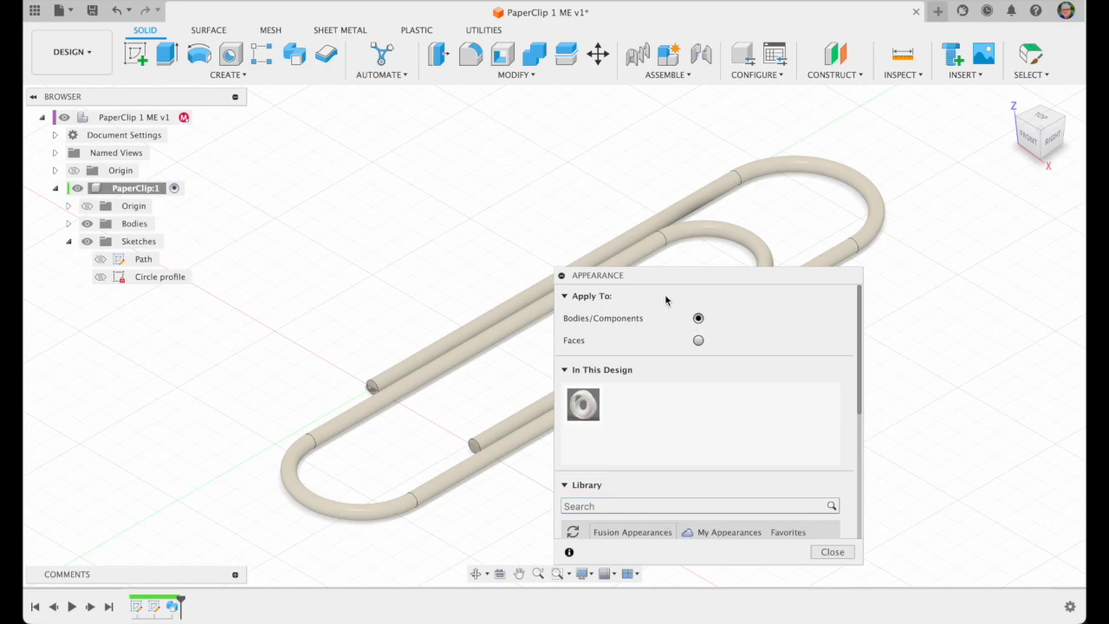
drag(665, 284, 870, 274)
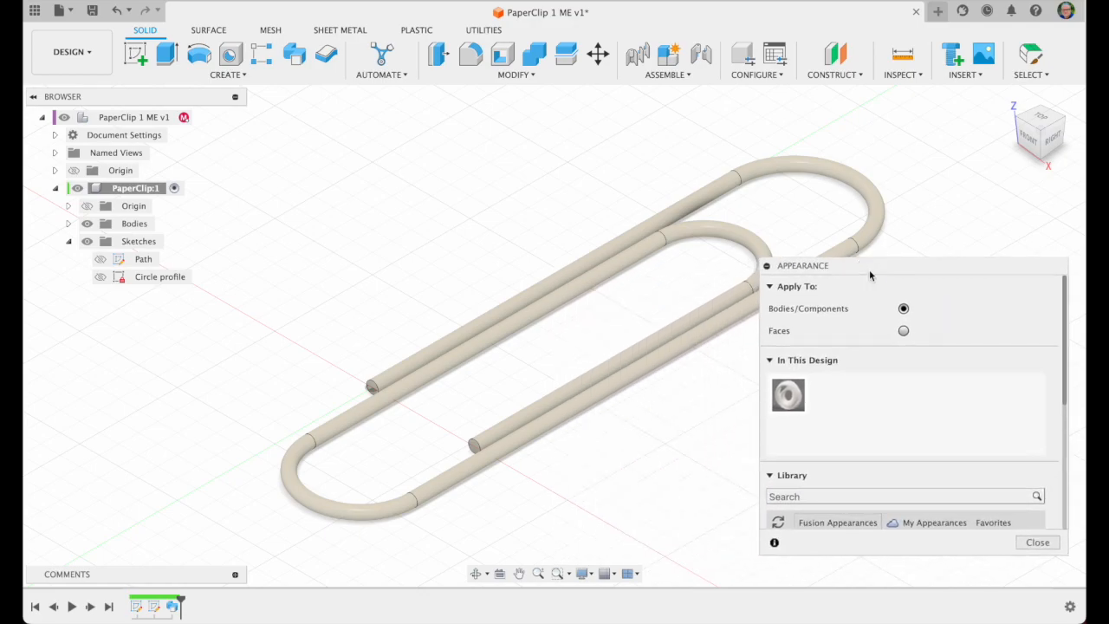
scroll(856, 413, down, 2)
click(804, 466)
text(gold)
scroll(900, 437, down, 3)
drag(791, 460, 624, 381)
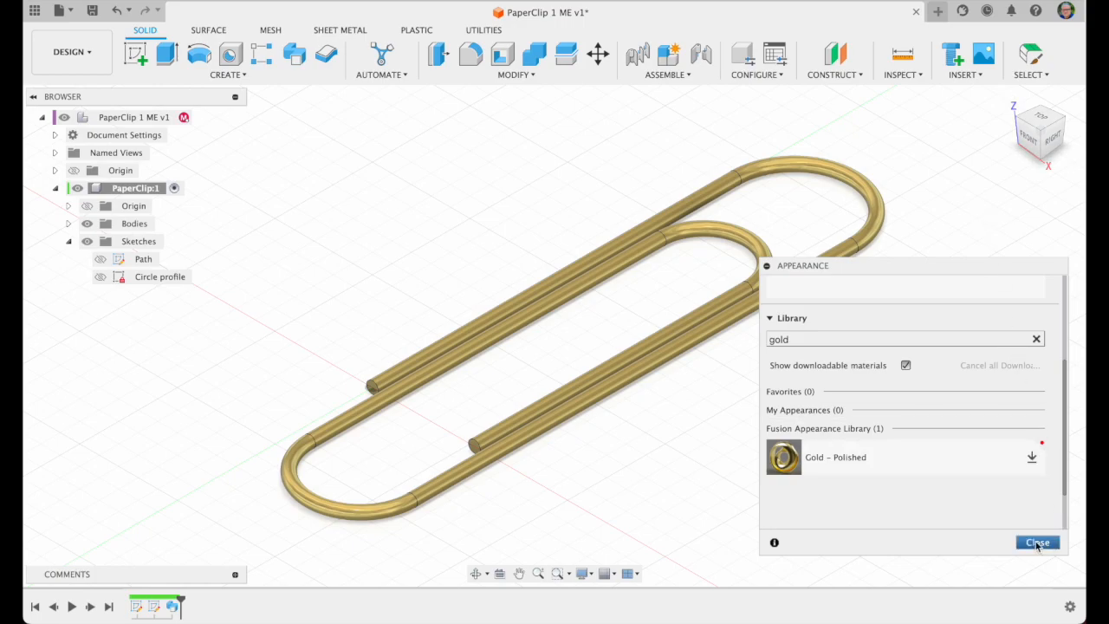
click(1032, 457)
click(1037, 542)
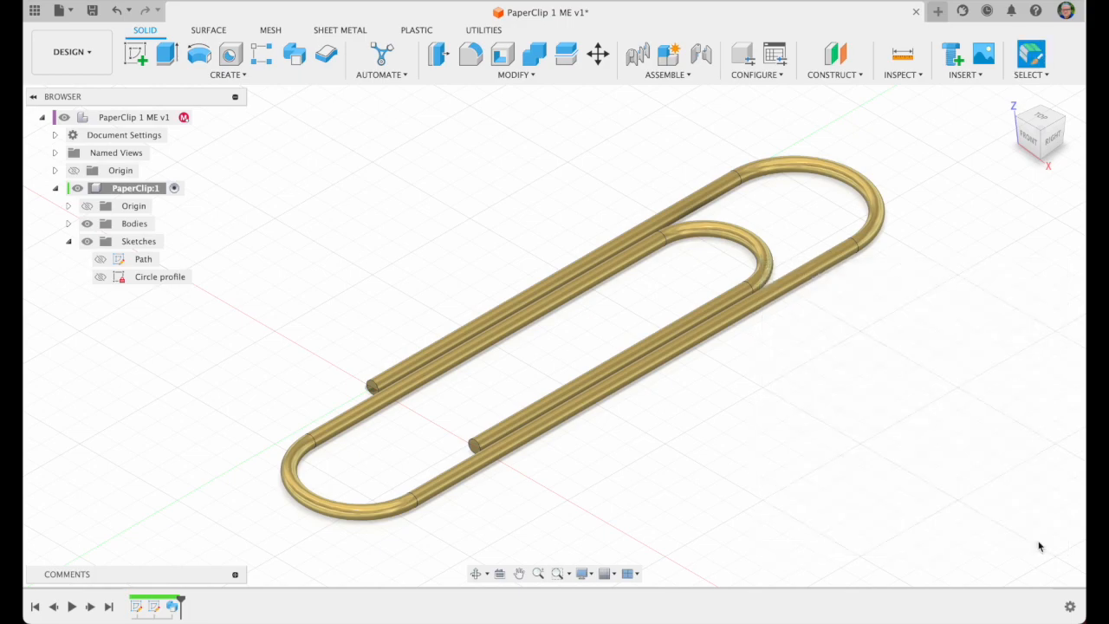
Step: View the paper clip from the top, return to the home view, and display the model in multiple views
click(1039, 118)
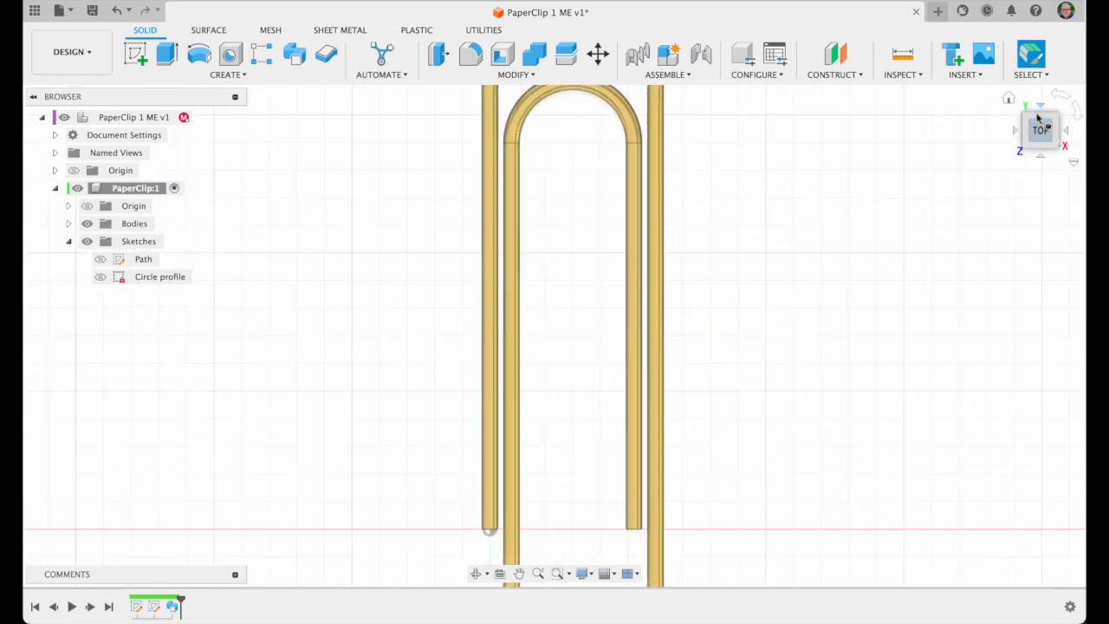
click(1059, 98)
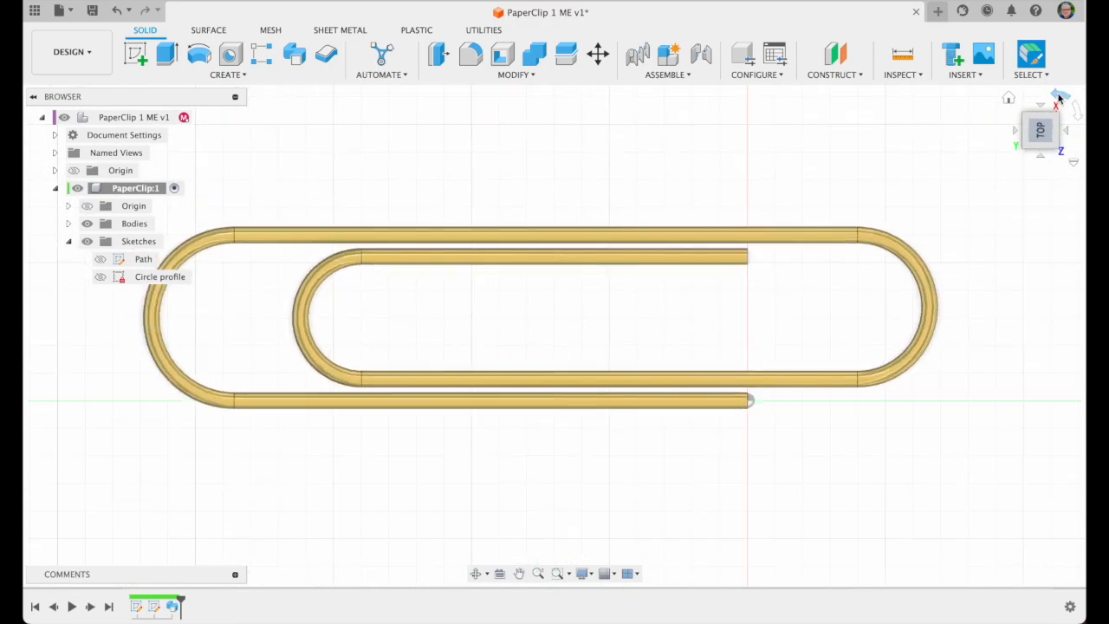
click(1077, 113)
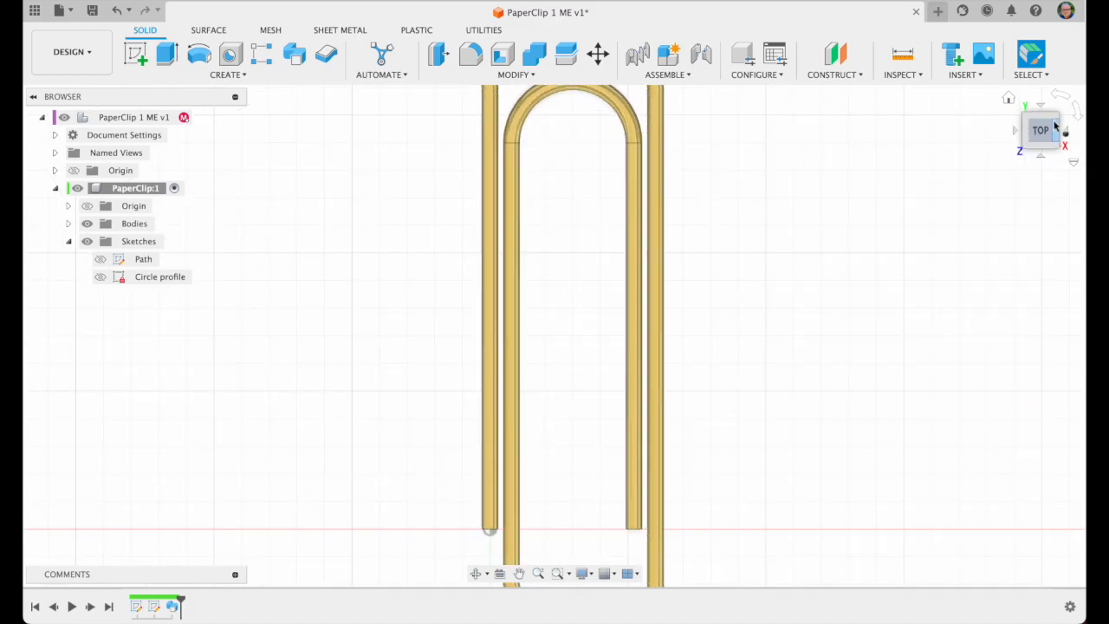
click(1010, 99)
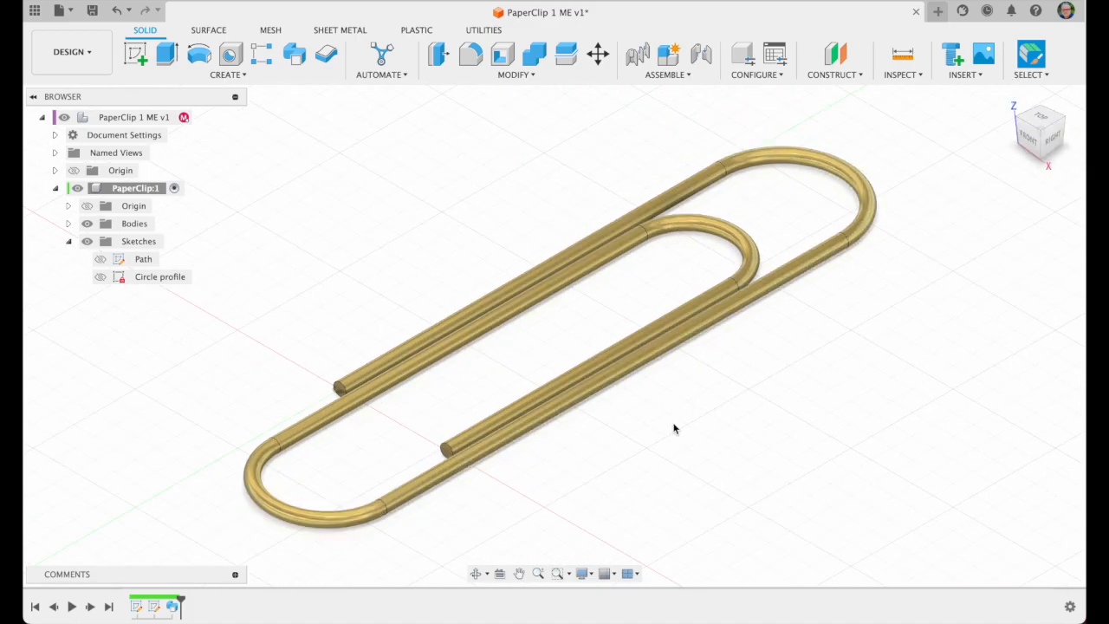
click(628, 573)
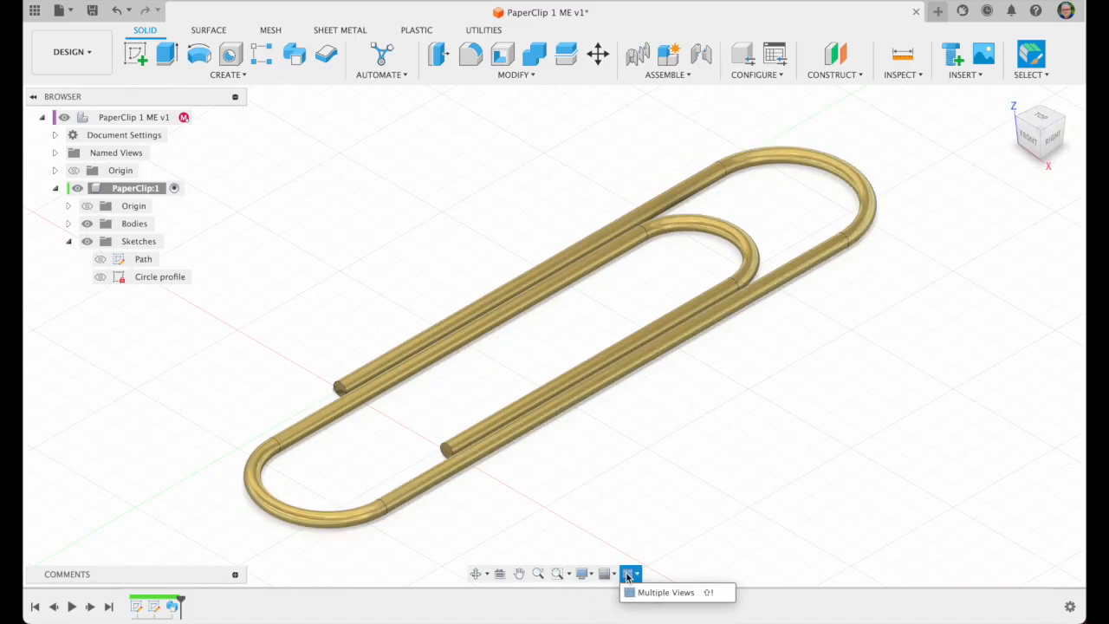
click(643, 595)
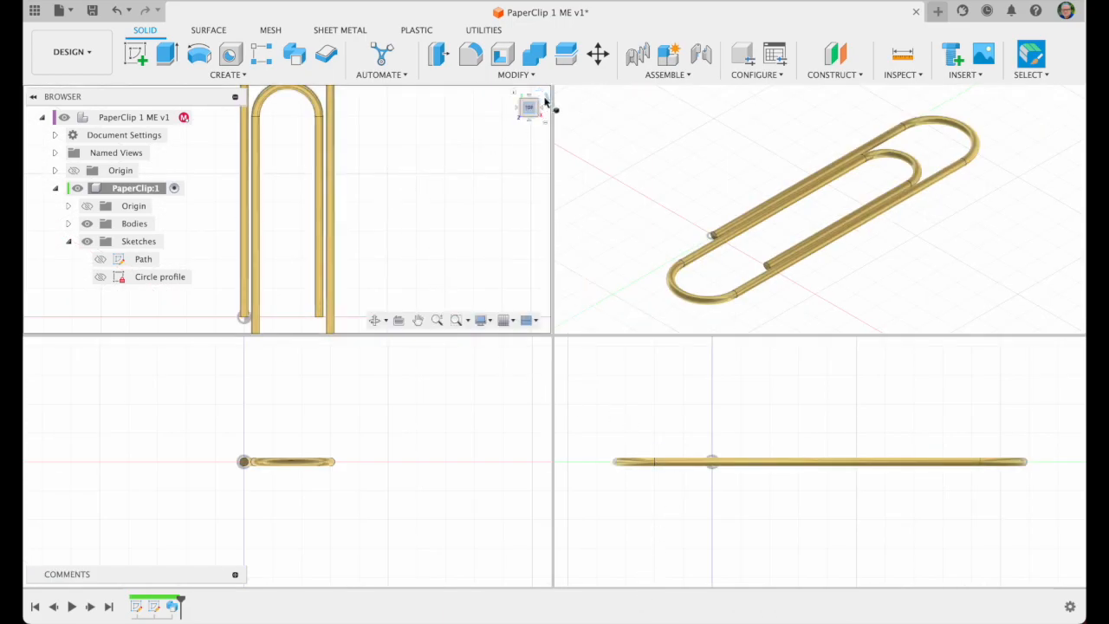
Step: Rotate the top view a quarter turn so the clip lies lengthwise, check its underside, and return to the top side
click(544, 102)
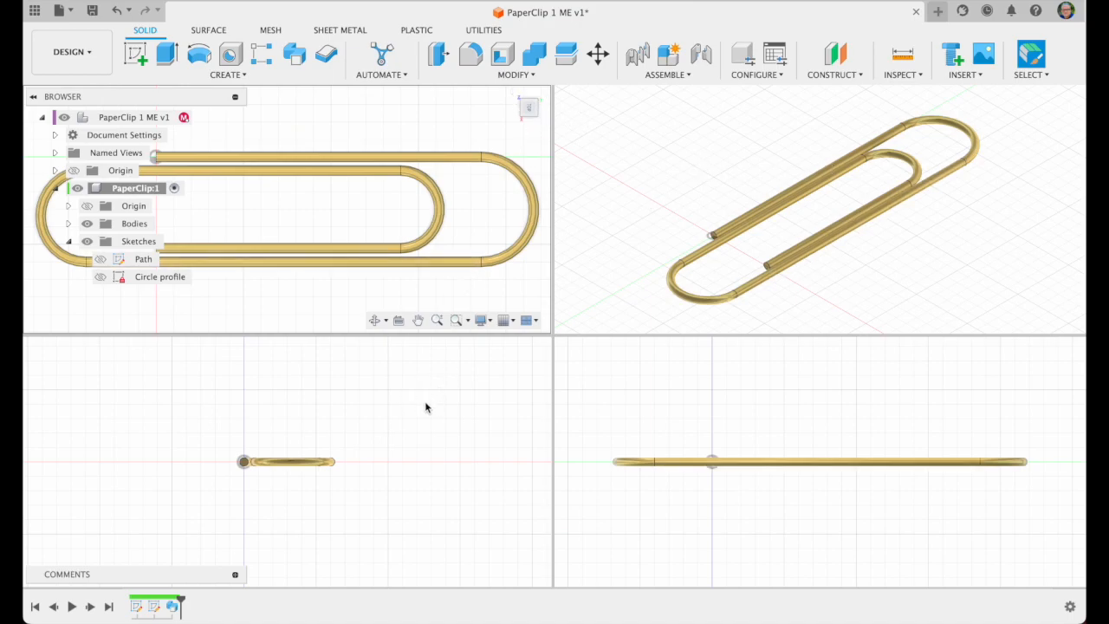
click(530, 121)
click(531, 123)
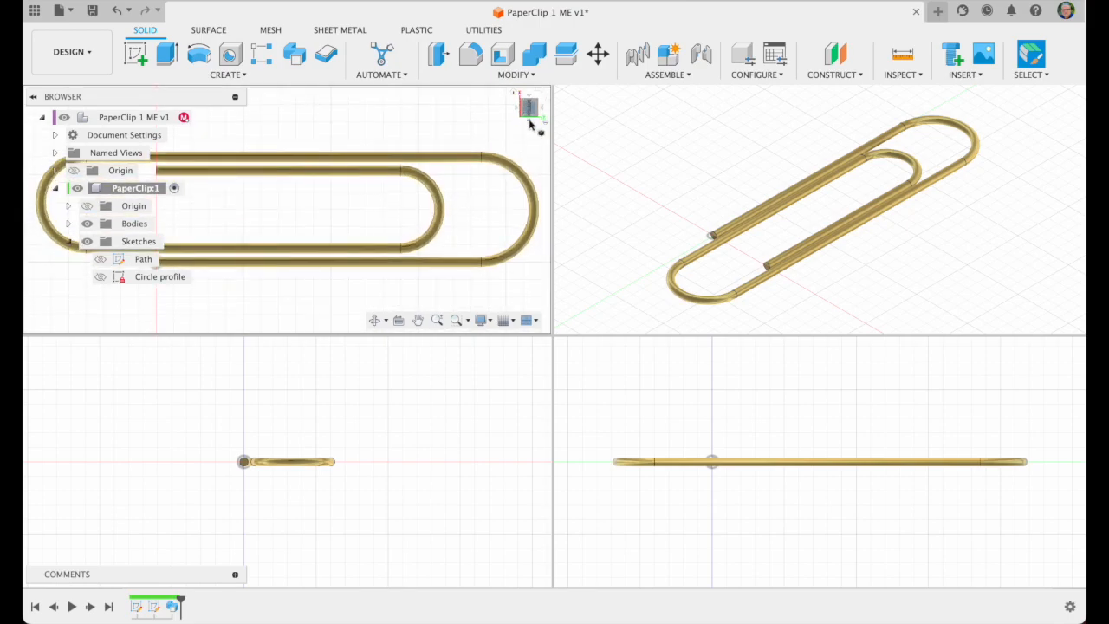
click(530, 123)
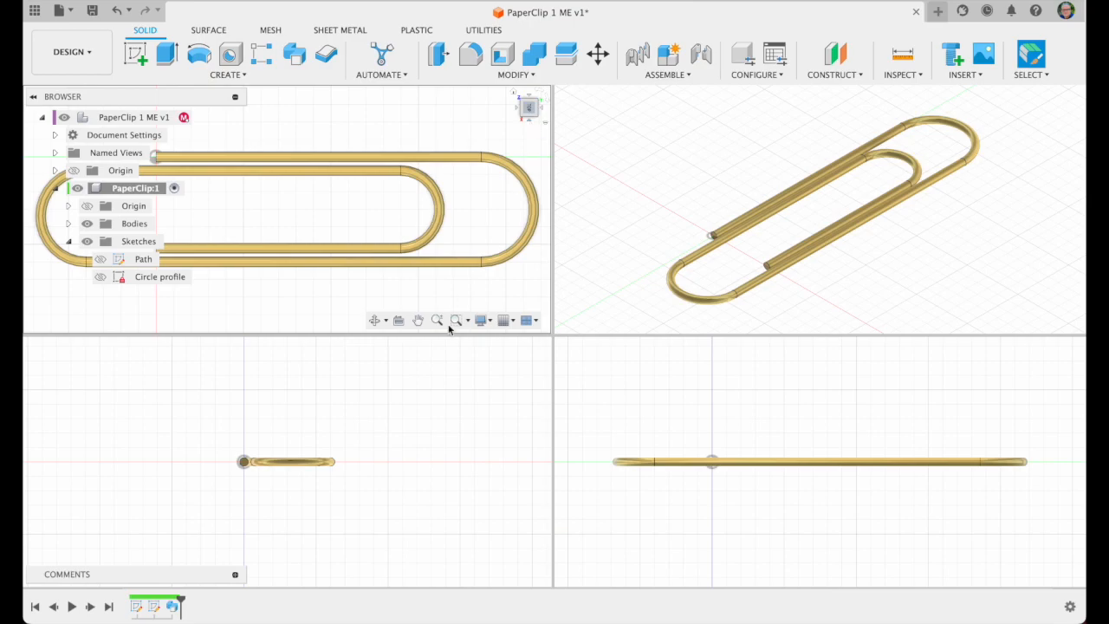
Step: Enlarge the paper clip in the front, right and isometric views so that it fills each viewport
scroll(358, 476, up, 5)
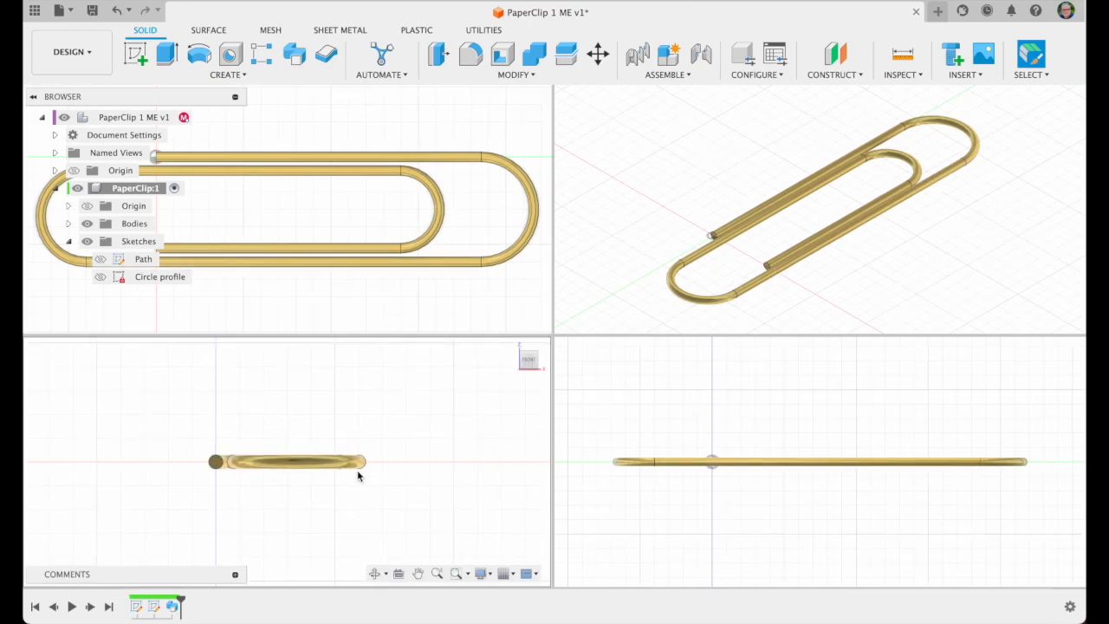
scroll(359, 469, up, 5)
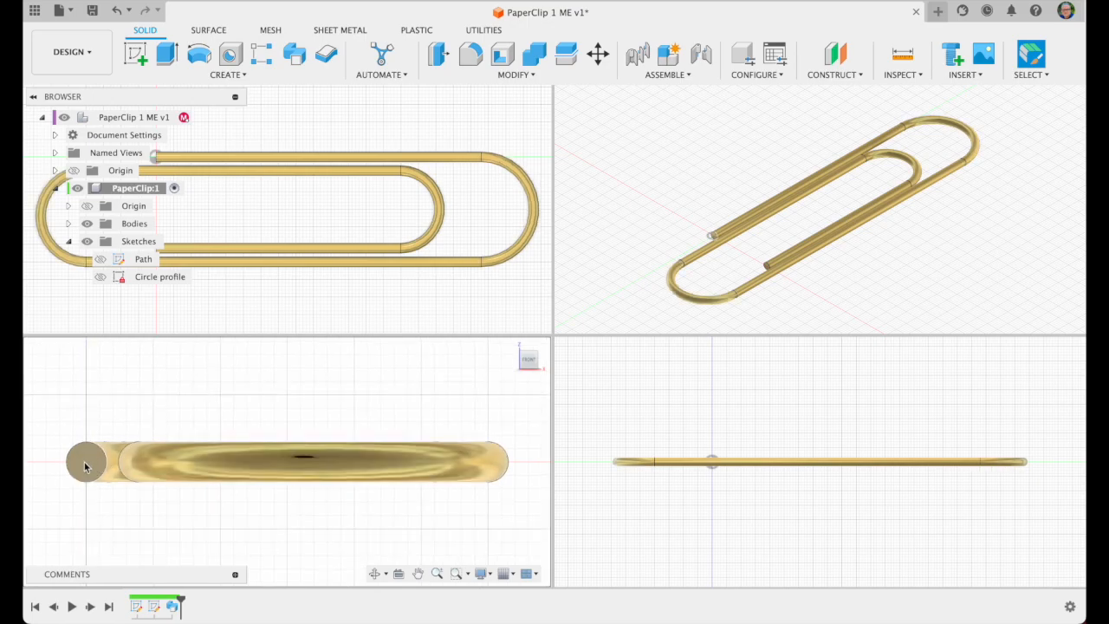
click(797, 428)
scroll(797, 430, up, 3)
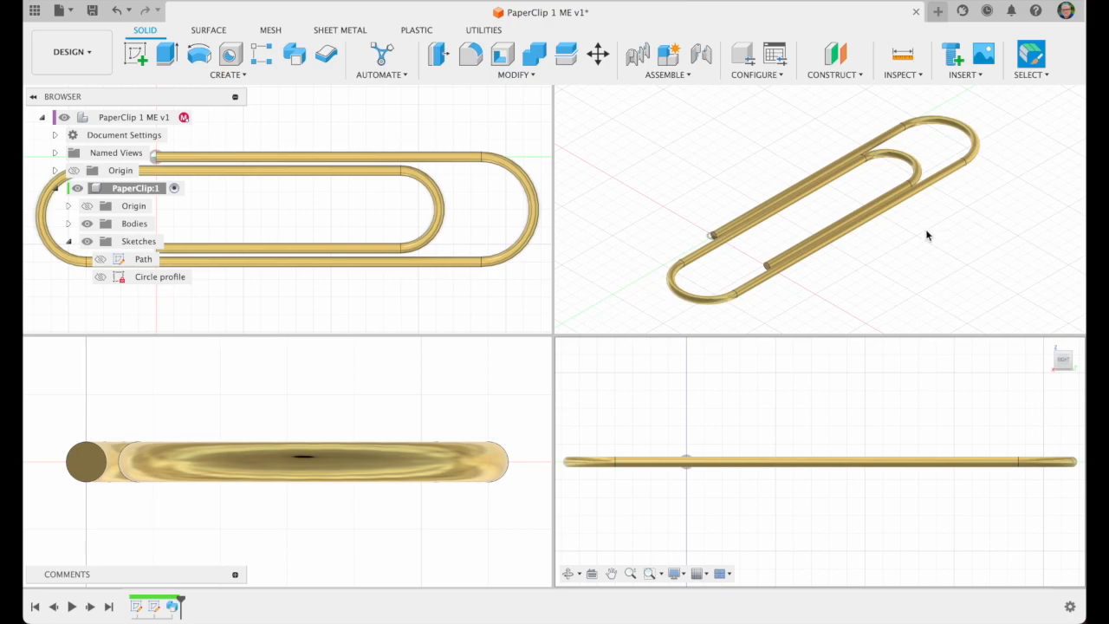
scroll(927, 235, up, 2)
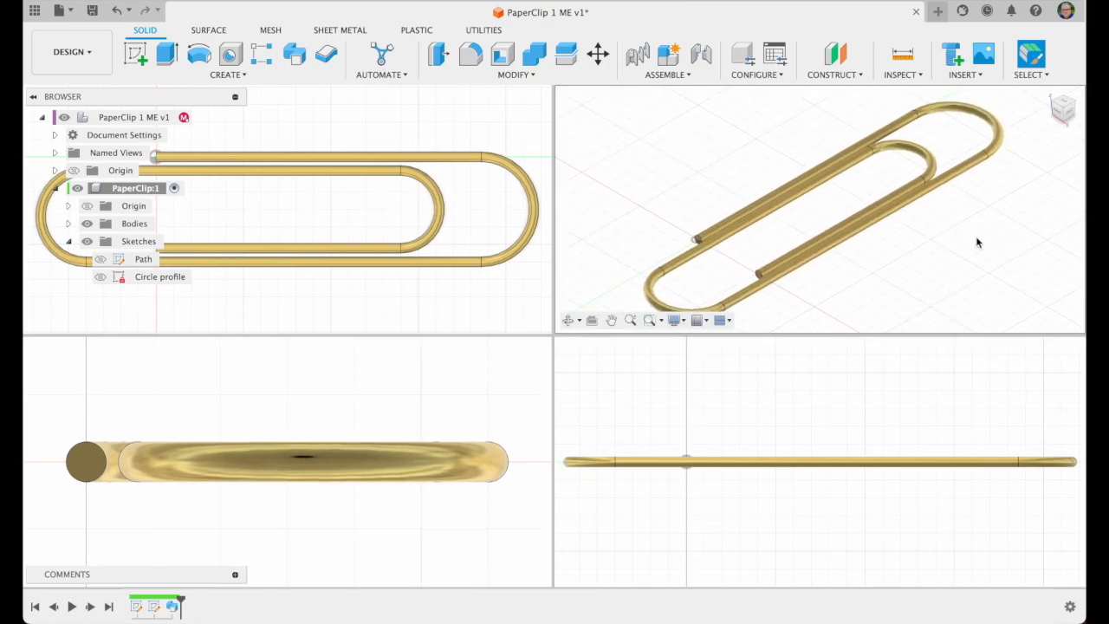
click(898, 382)
click(907, 255)
click(477, 129)
click(469, 397)
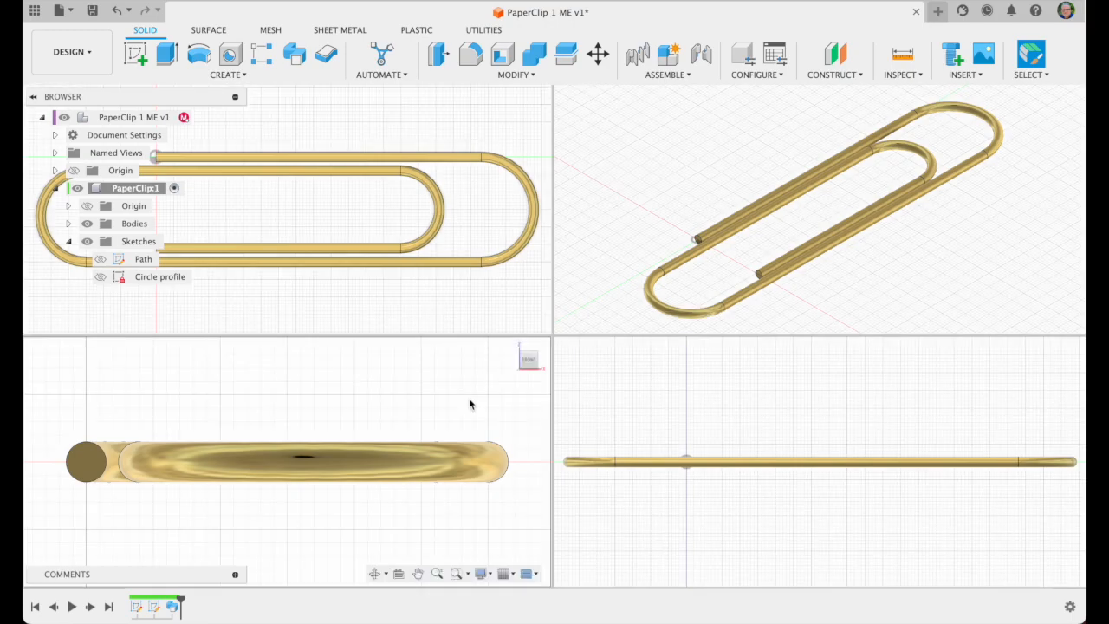
click(773, 409)
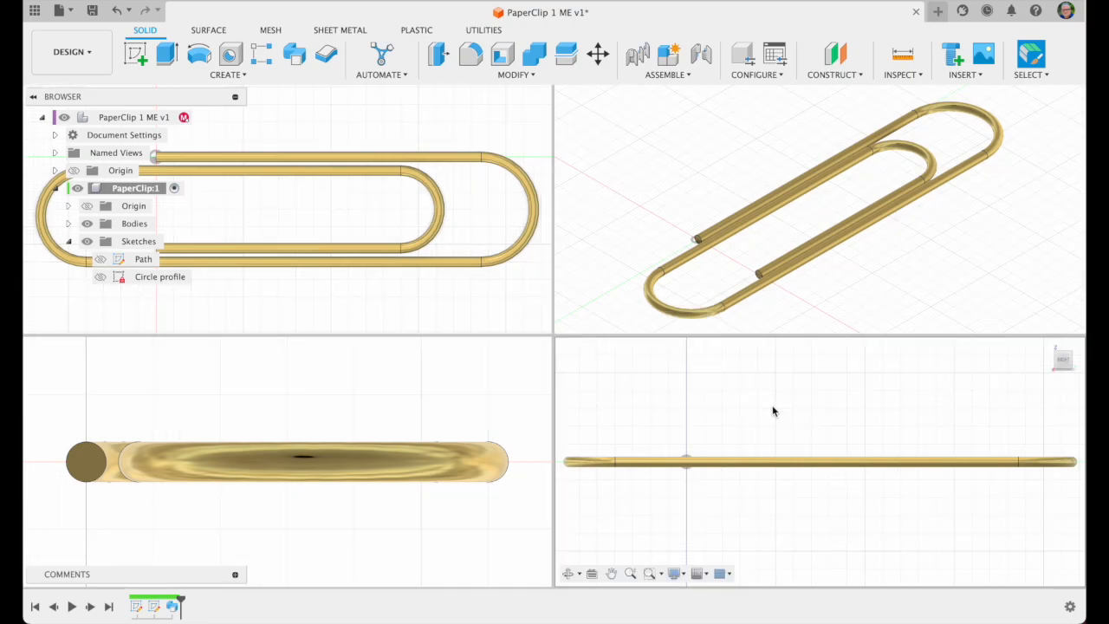